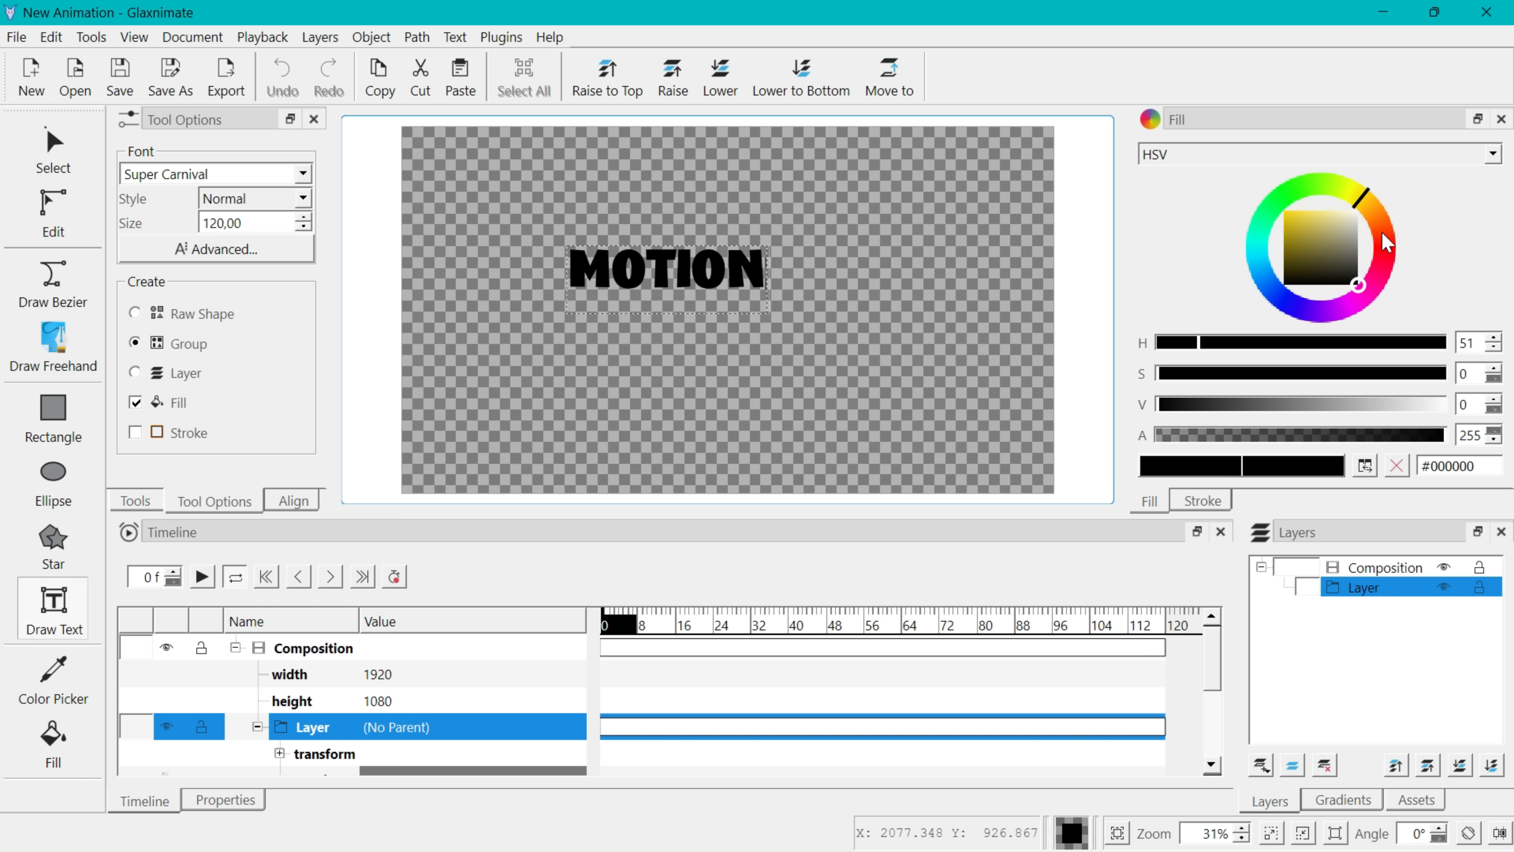
Set the fill of the MOTION text to red (#ff0400) and finish the text object
left_click(1388, 249)
left_click_drag(1291, 227, 1283, 210)
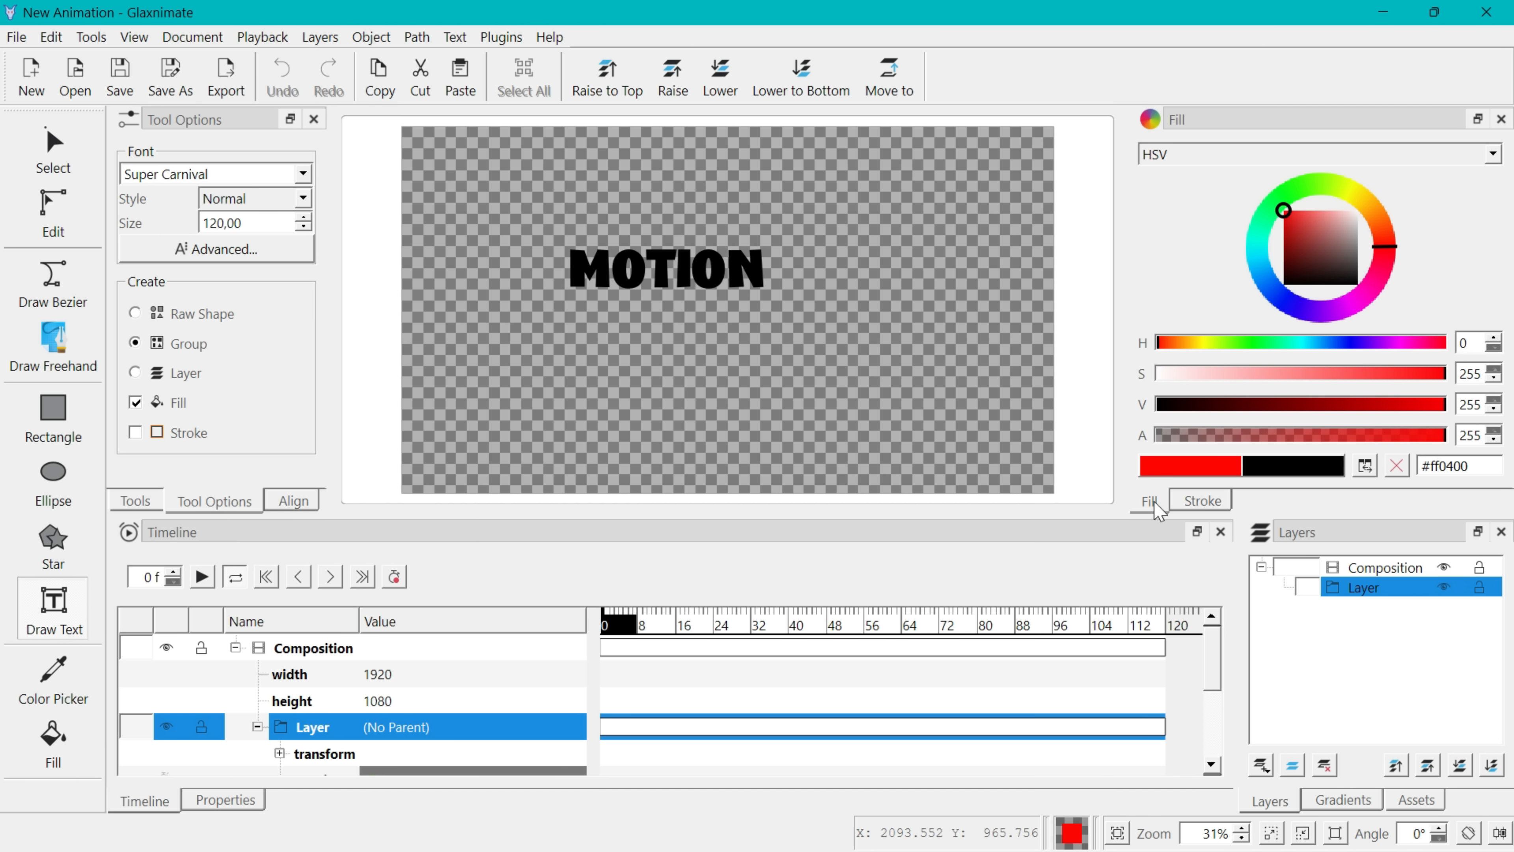
left_click(56, 149)
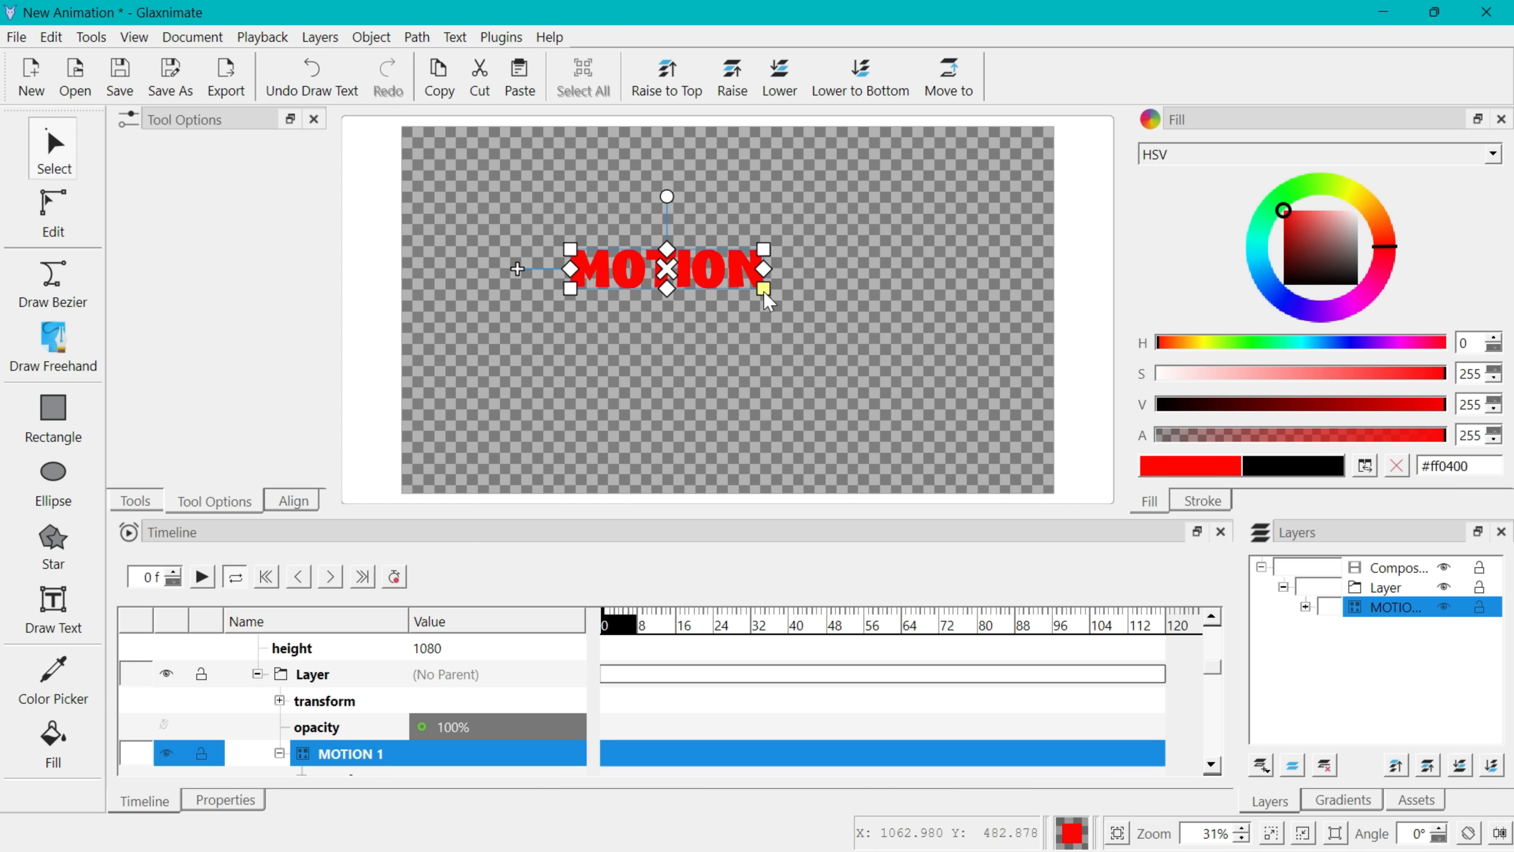
Enlarge the MOTION text to about 70% of the canvas width and centre it on the canvas horizontally and vertically
left_click_drag(765, 294, 895, 324)
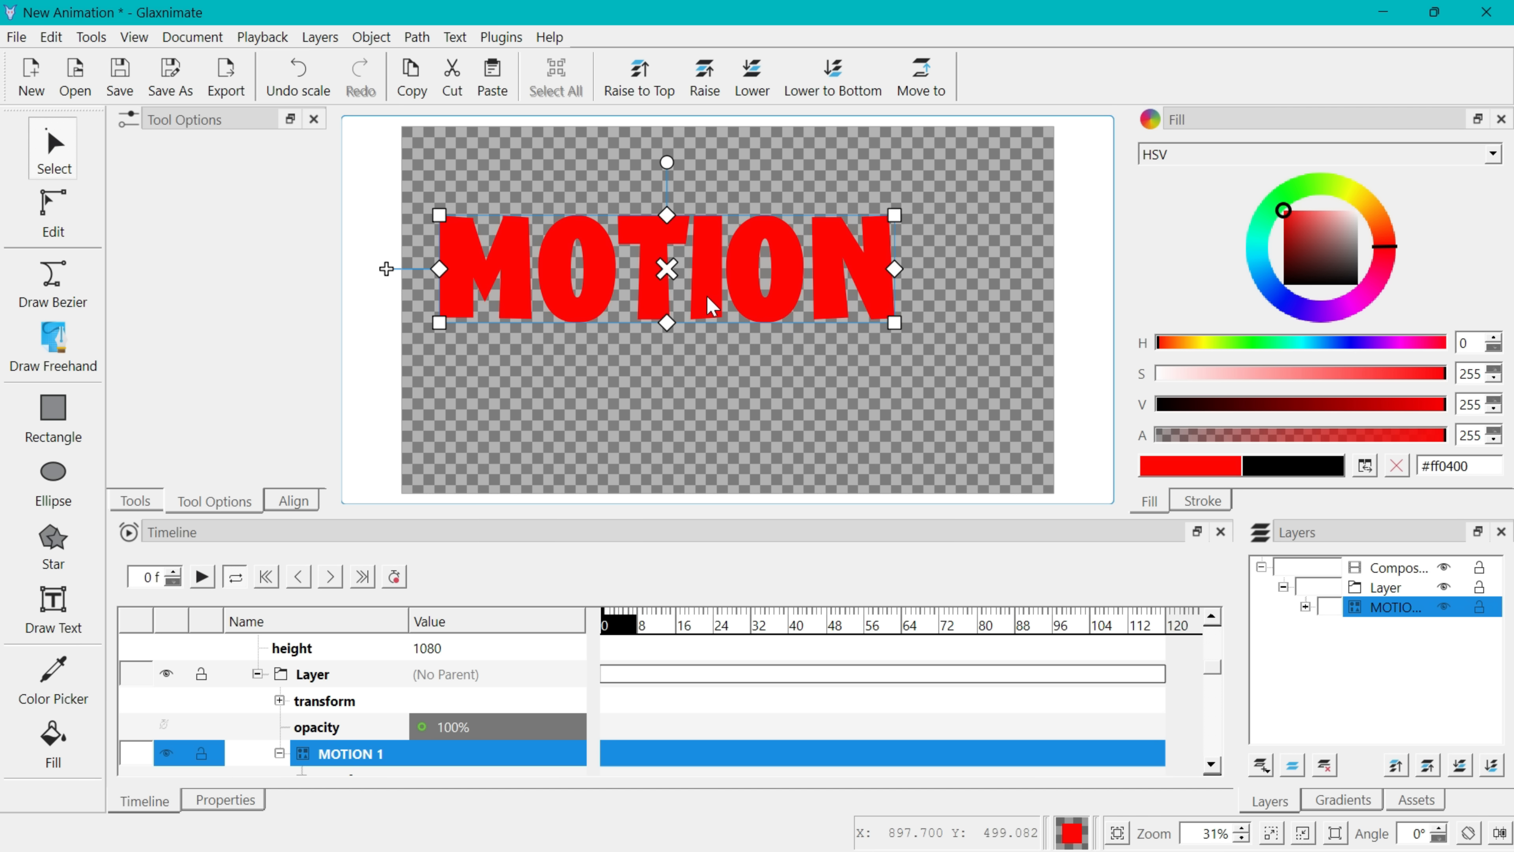
left_click_drag(706, 296, 766, 345)
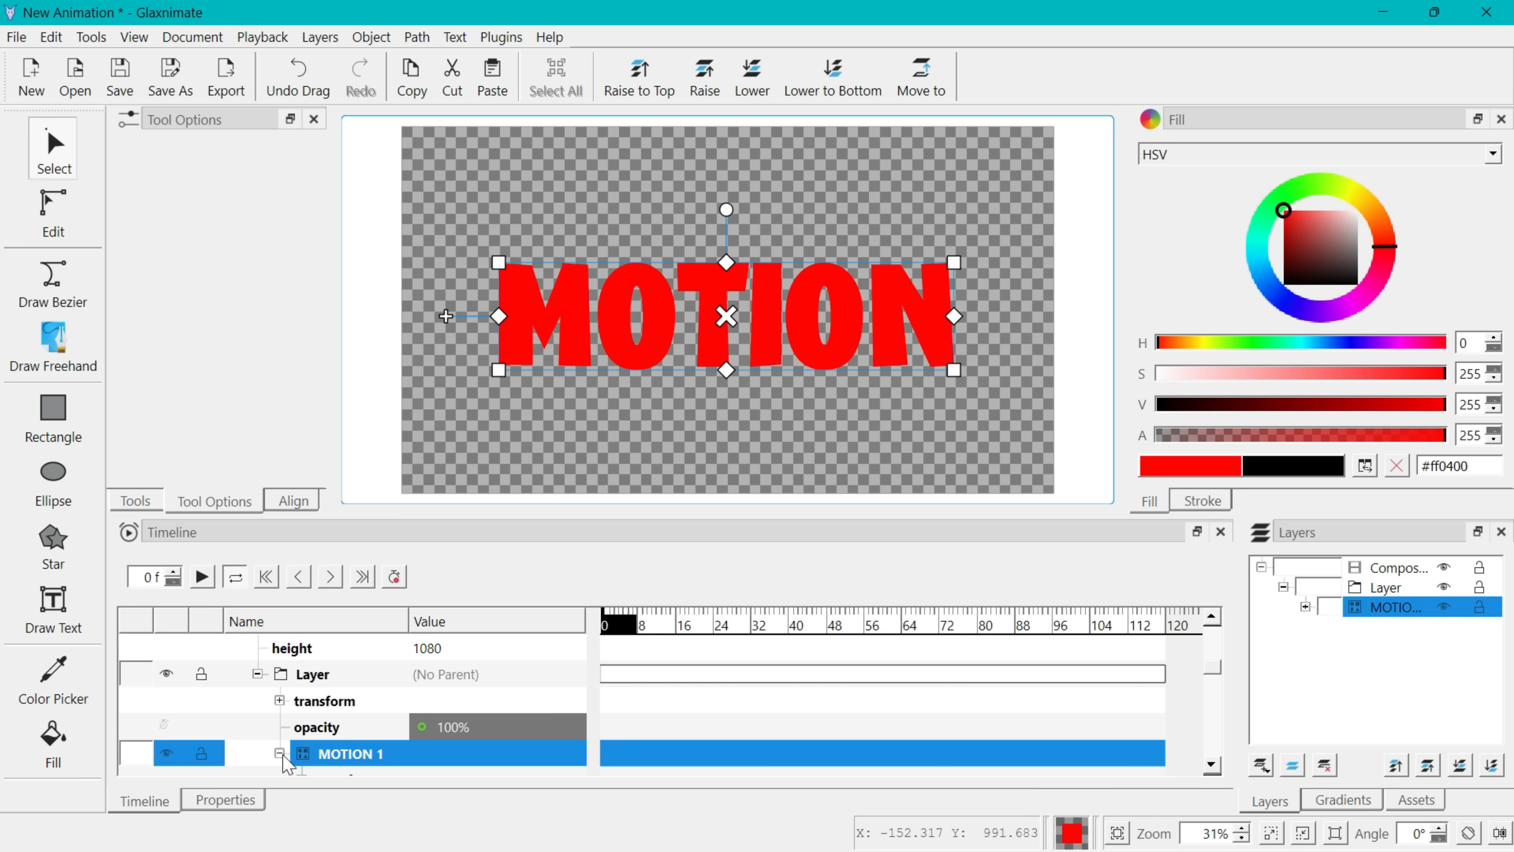
left_click(292, 504)
left_click(225, 350)
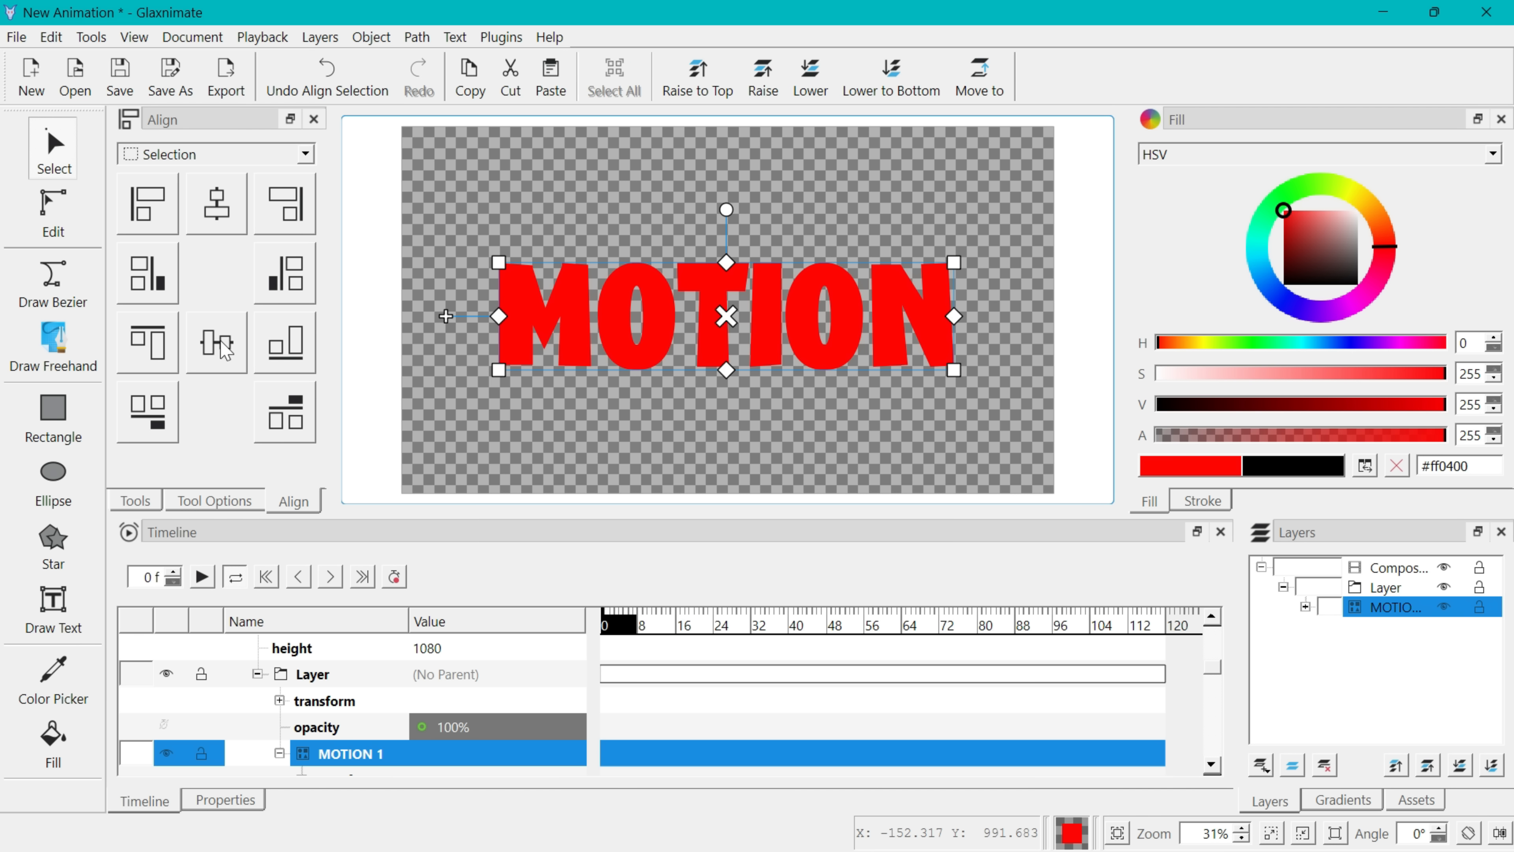
left_click(217, 203)
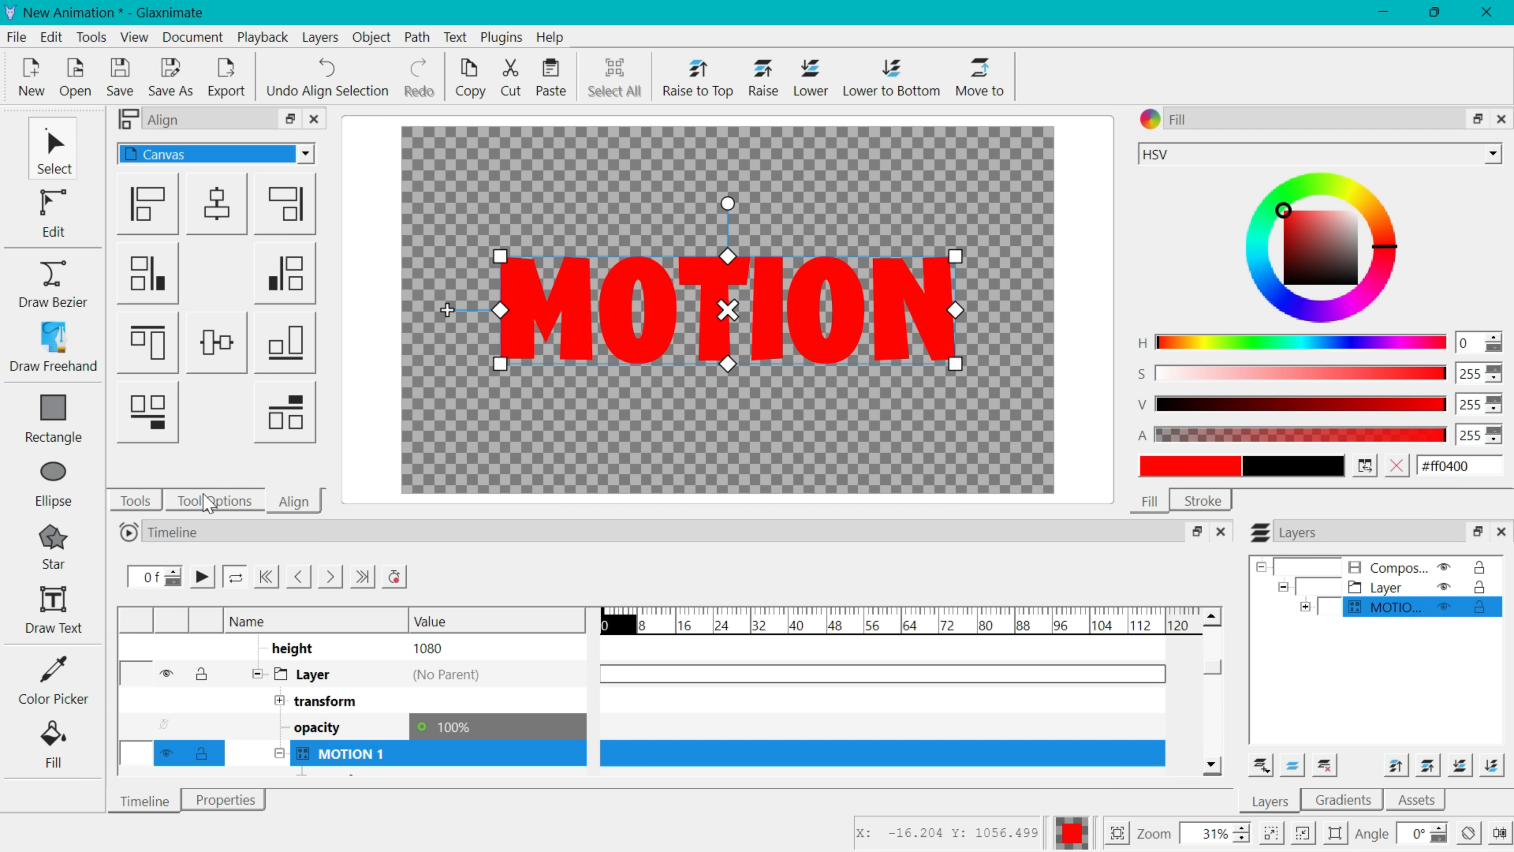
left_click(210, 501)
Collapse the layer containing the MOTION text and rename it "texto rojo"
left_click(279, 753)
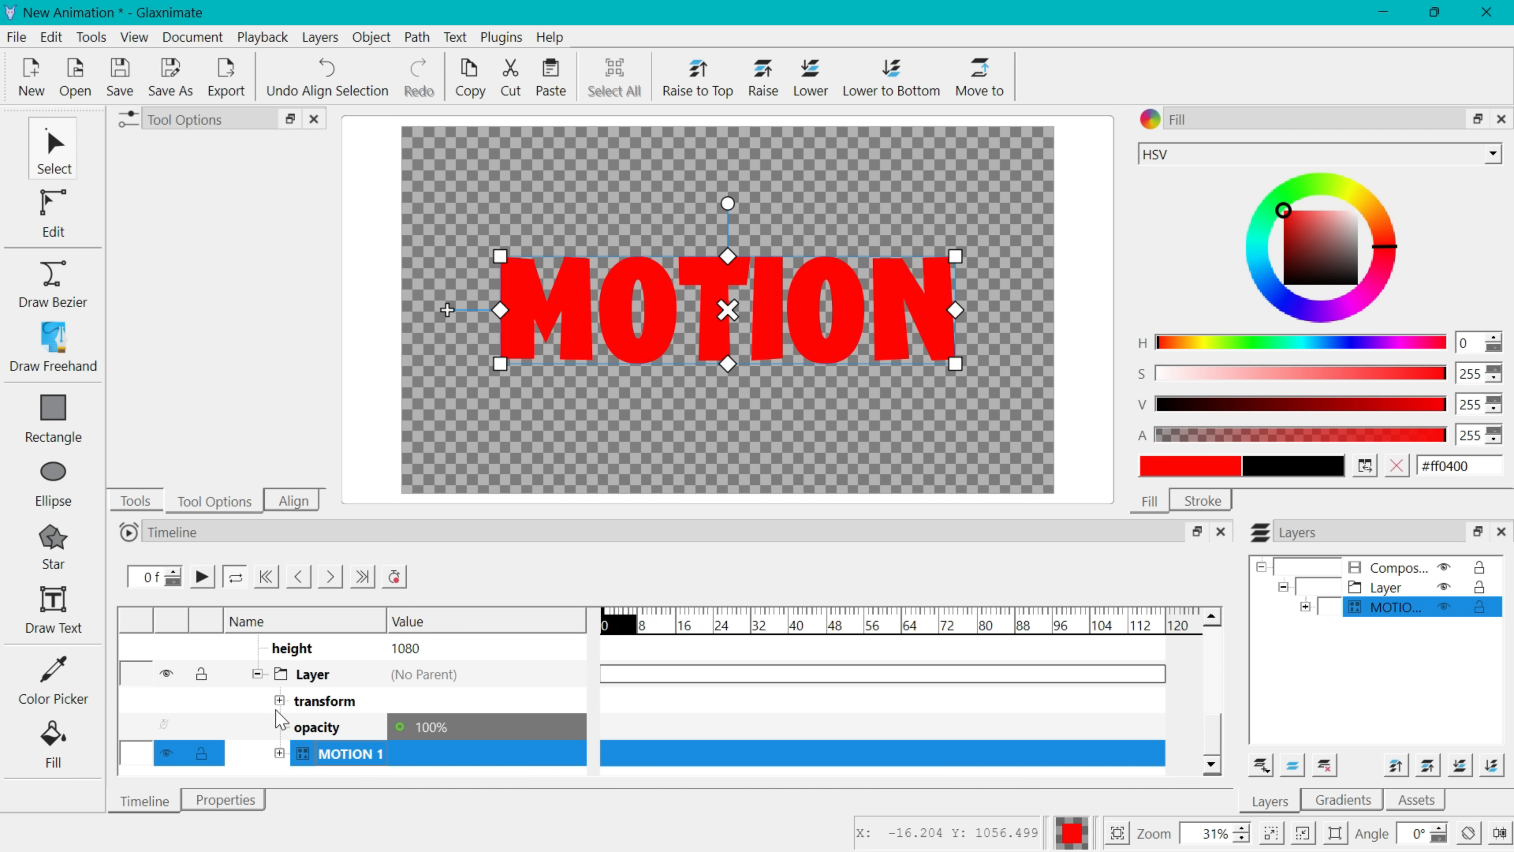
left_click(257, 674)
double_click(318, 726)
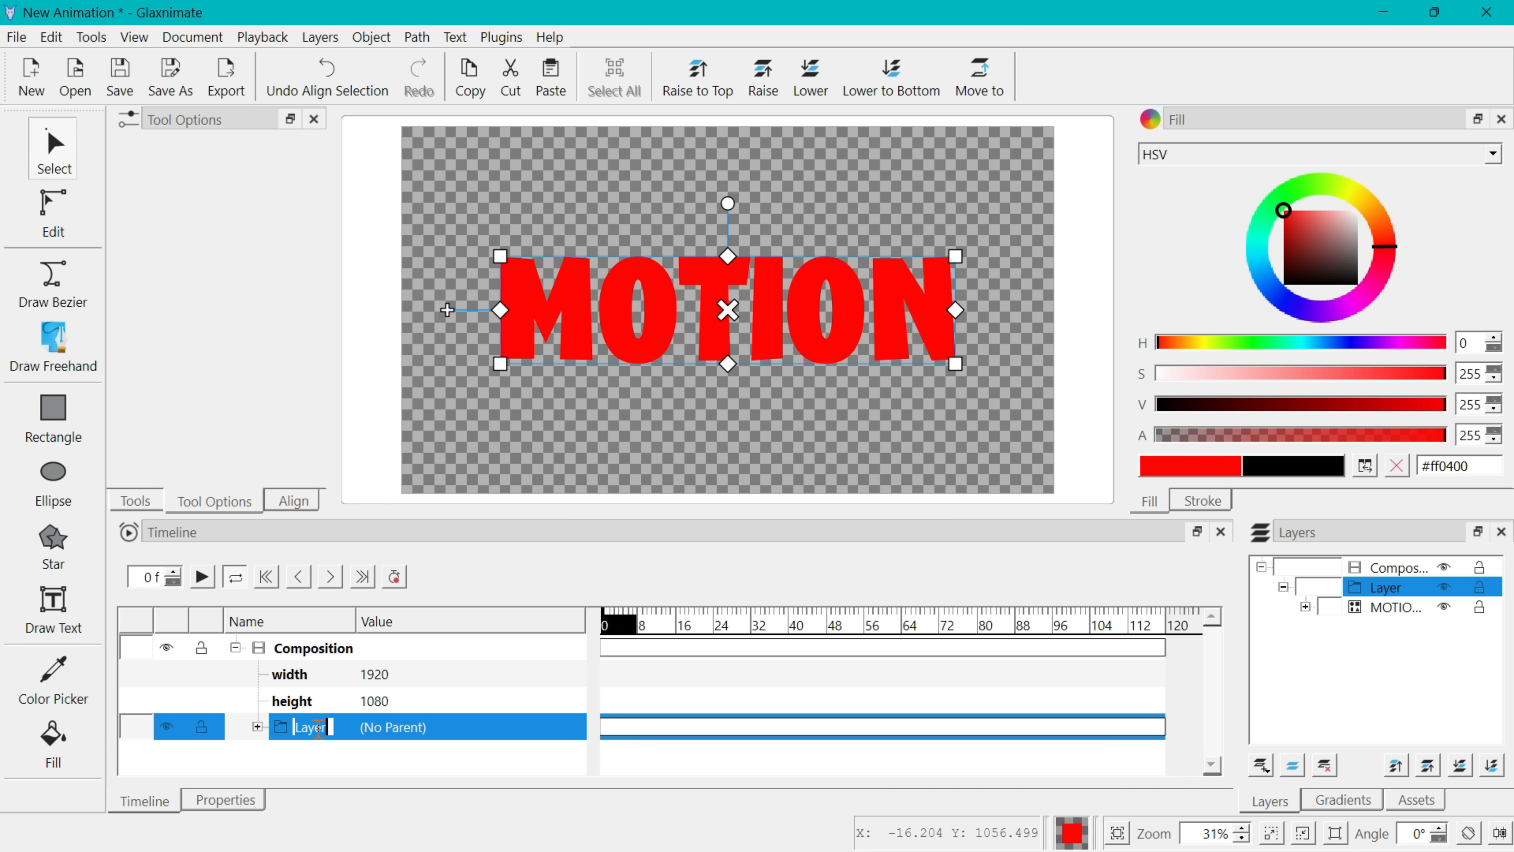
type("texto rojo")
key("Return")
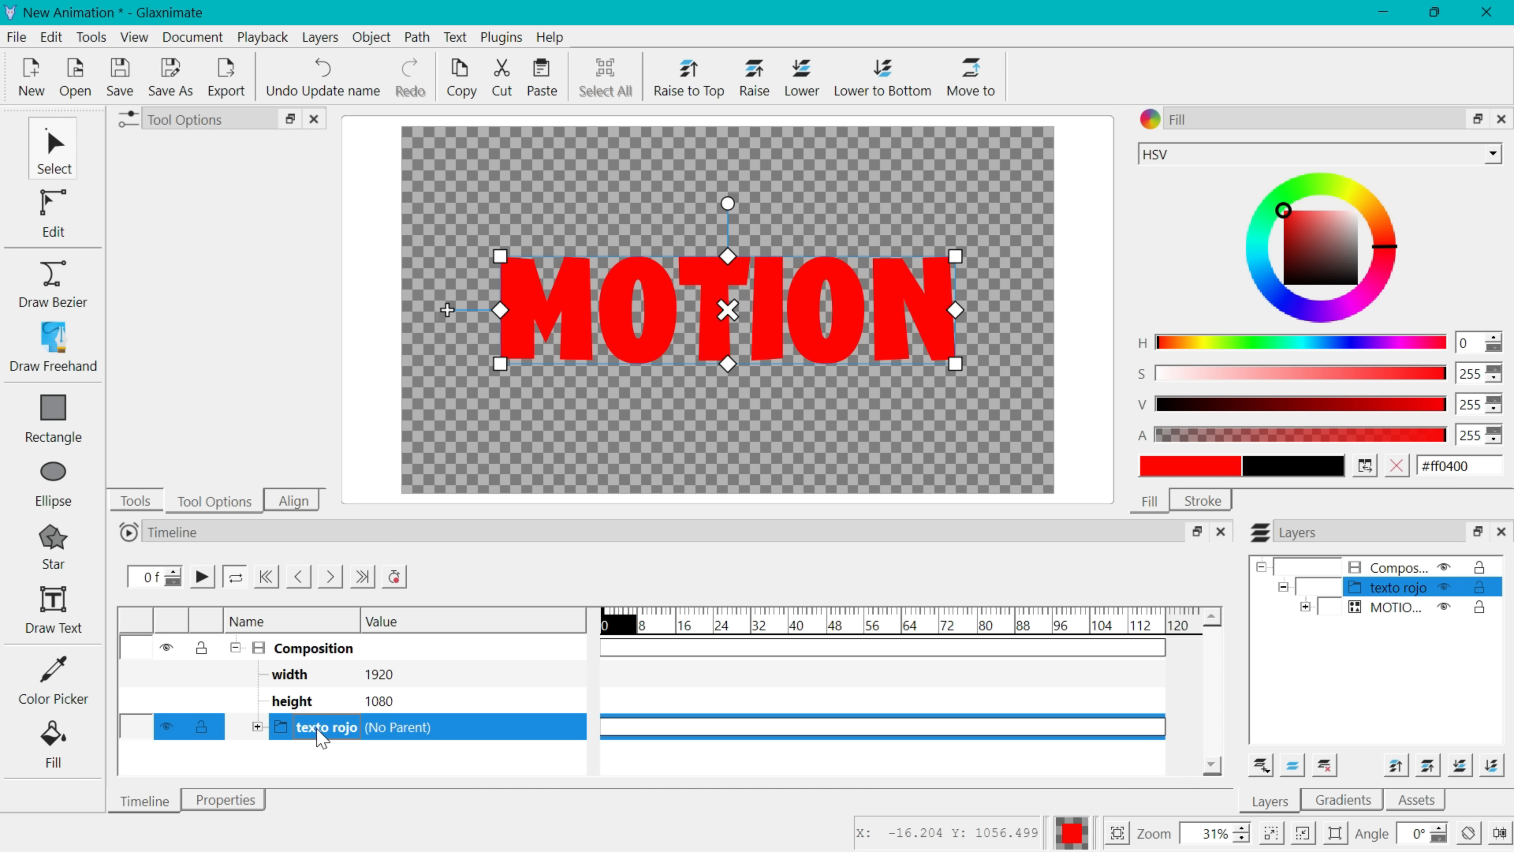
Duplicate the texto rojo layer and rename the copy "texto amarillo"
right_click(328, 735)
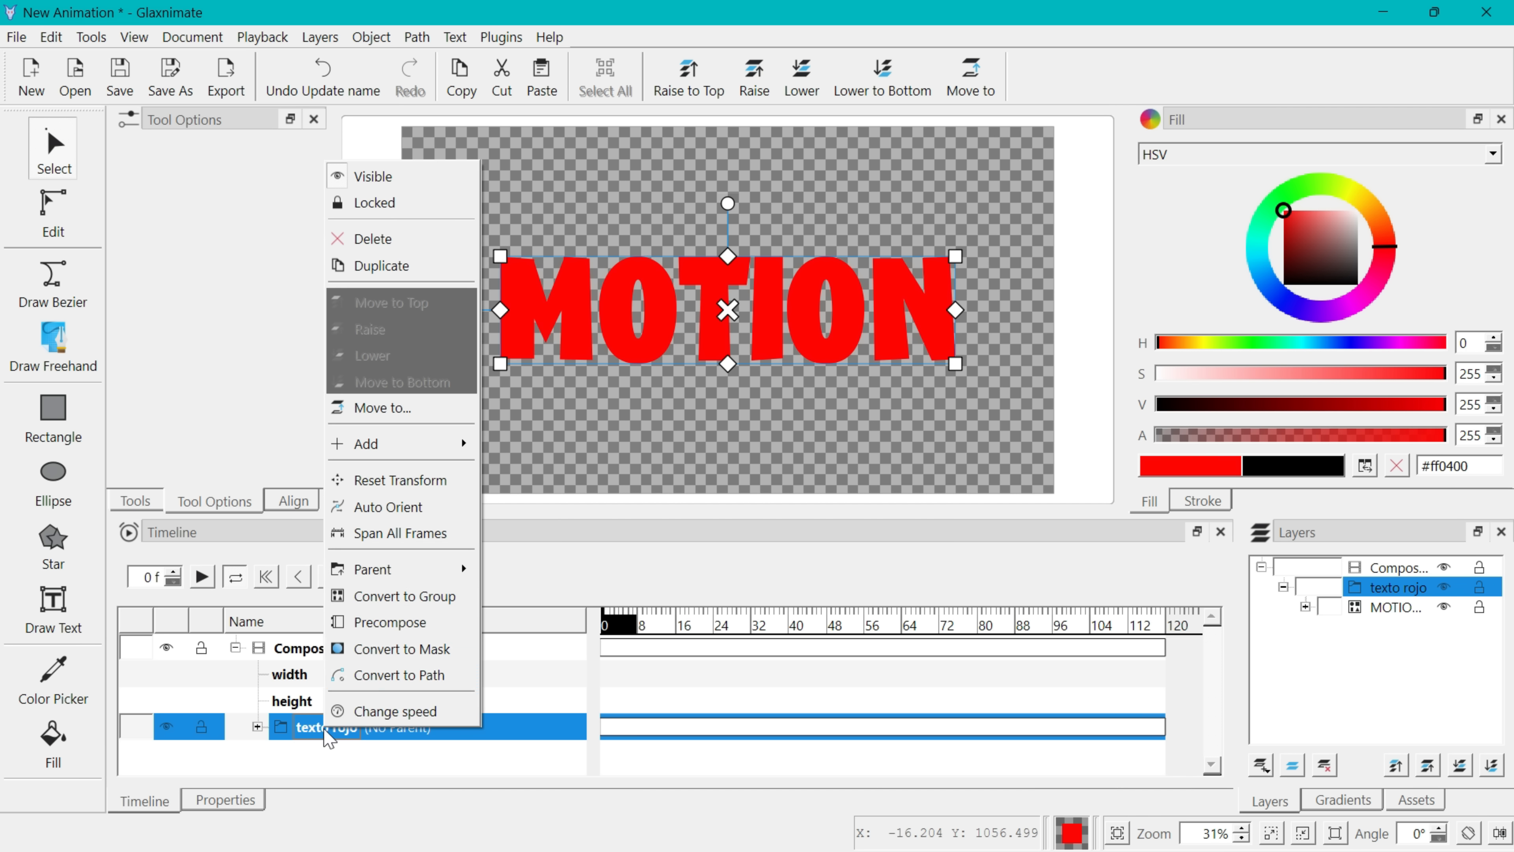
left_click(383, 268)
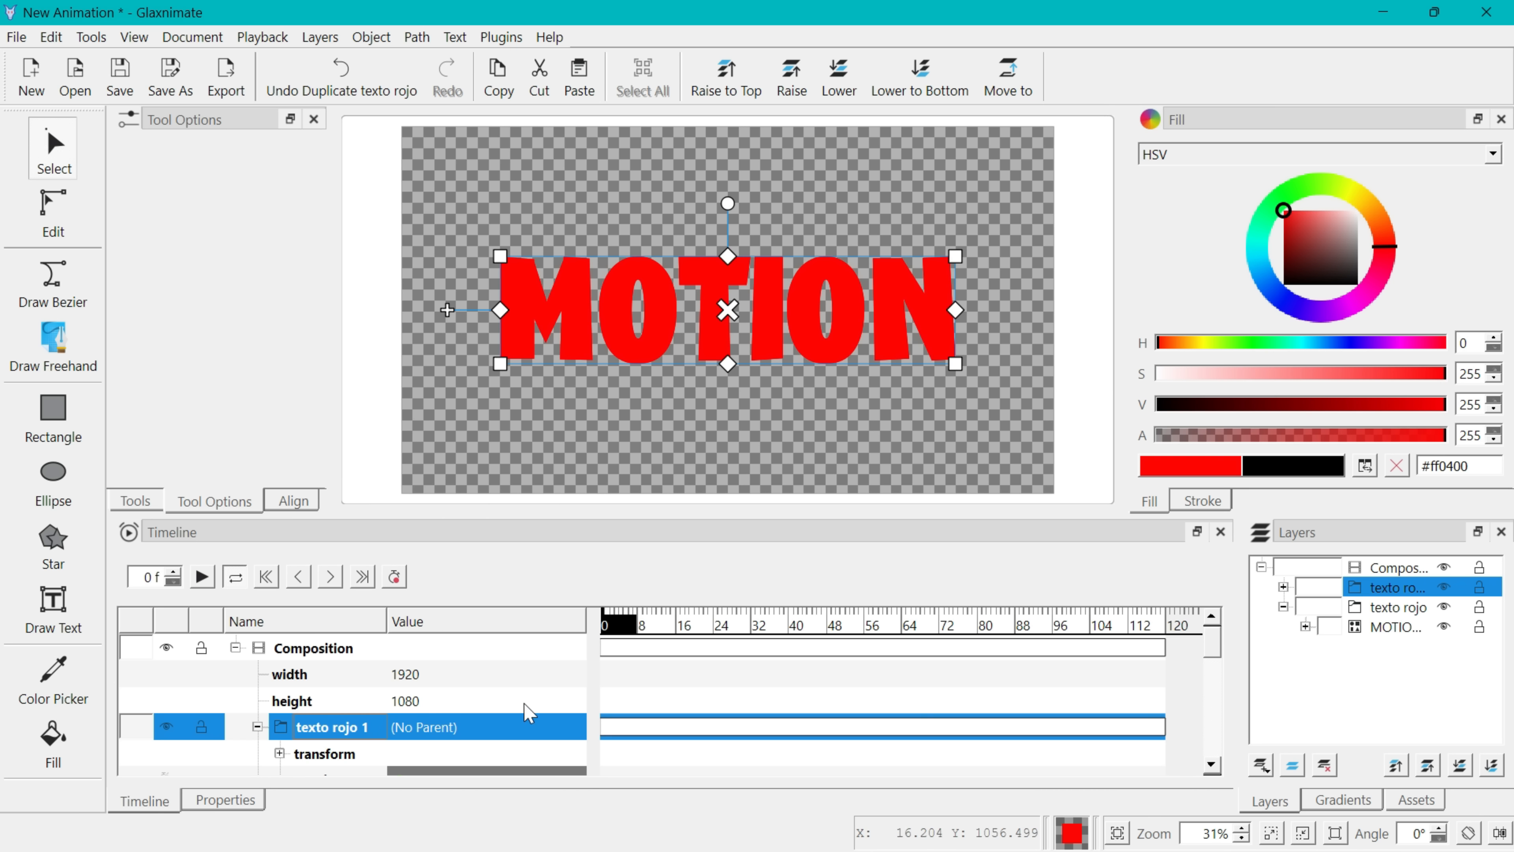
double_click(328, 729)
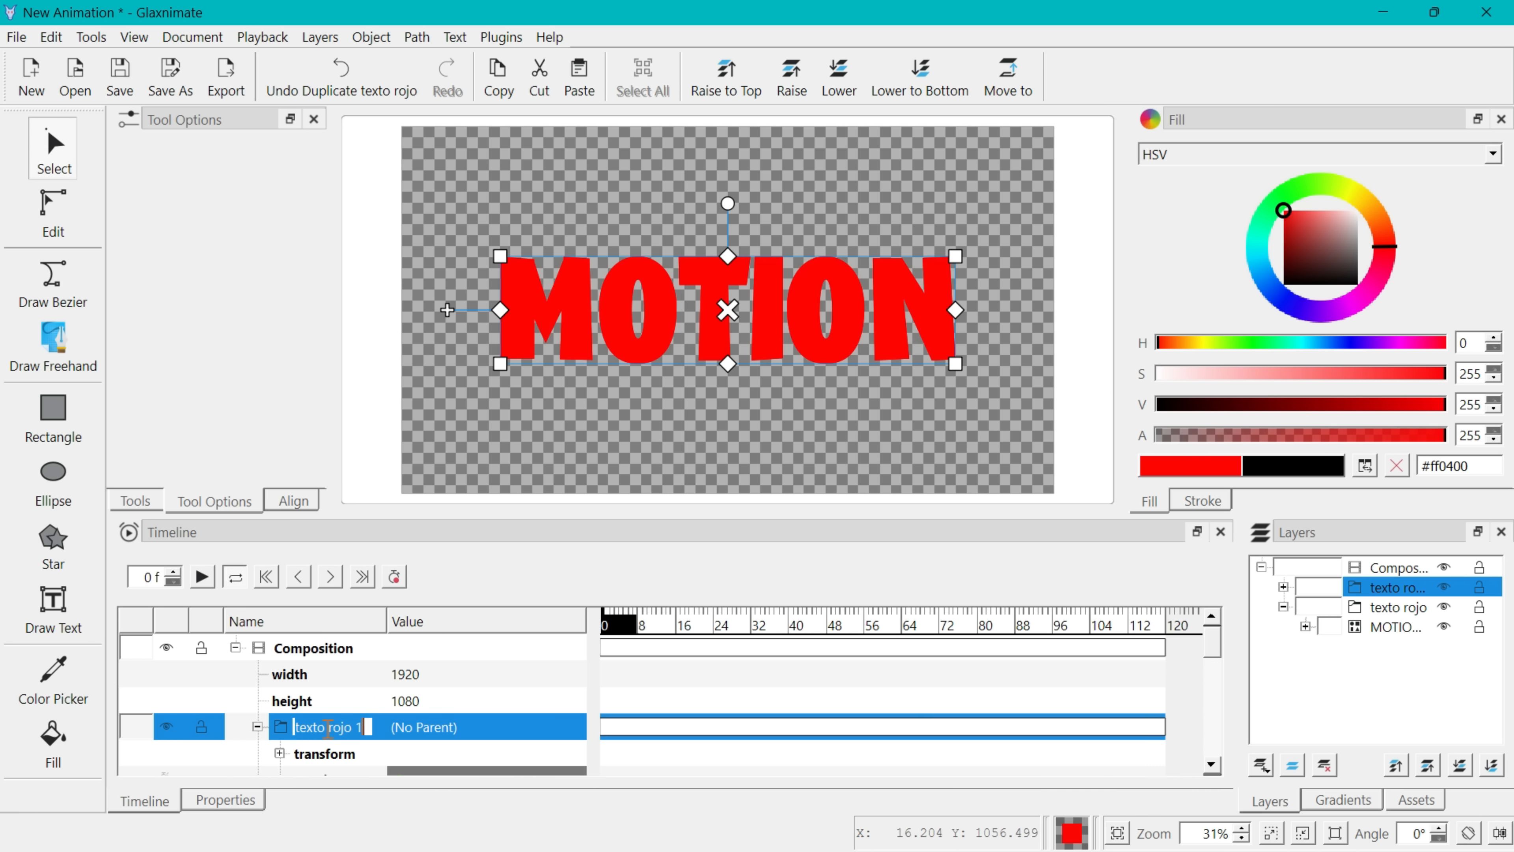
type("texto")
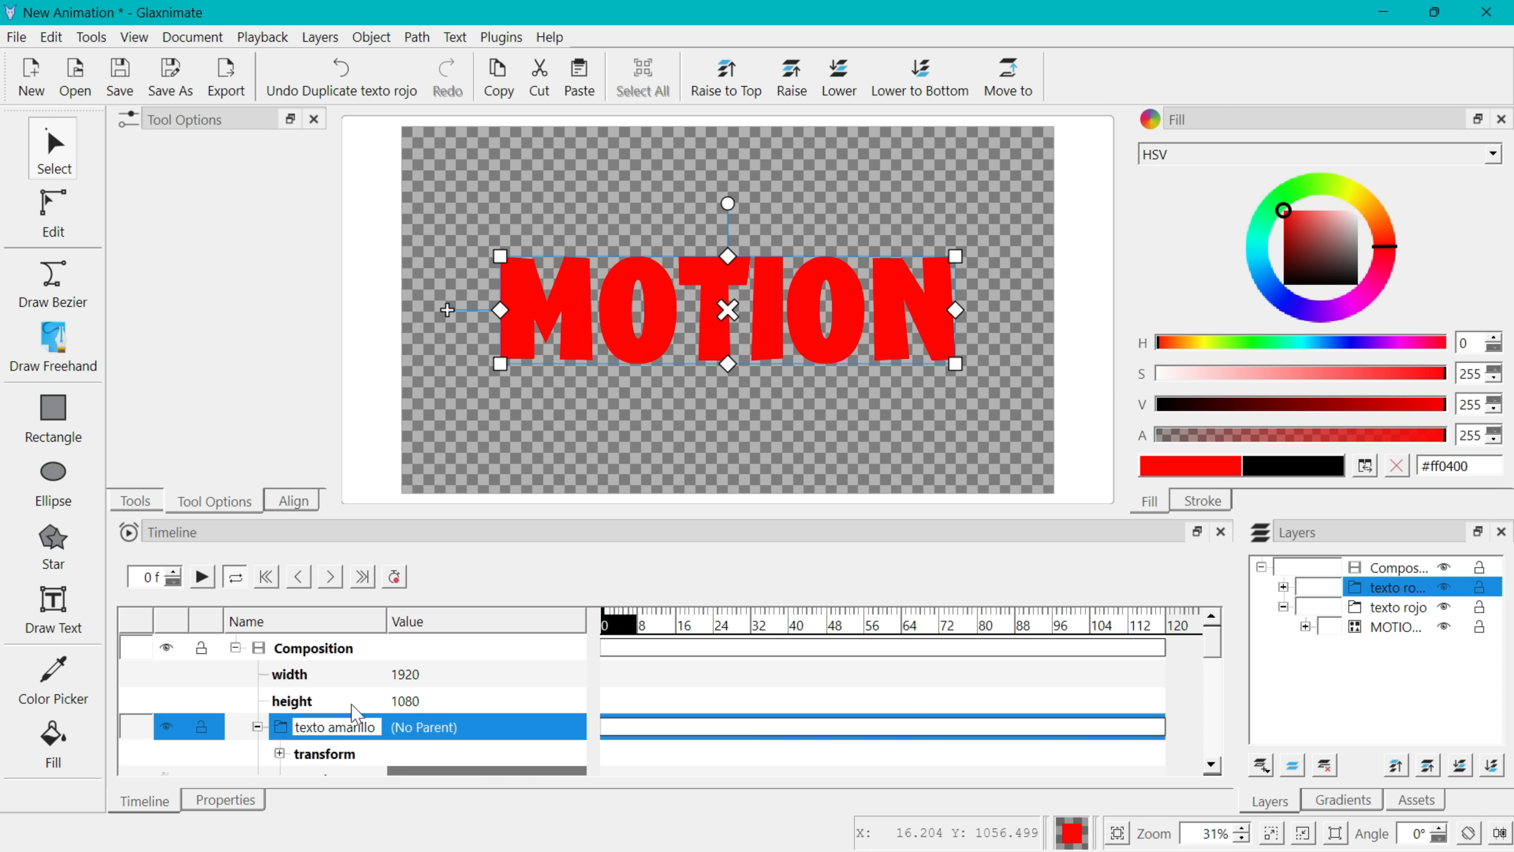
key("Return")
Move the texto amarillo layer below the texto rojo layer in the stacking order
left_click(257, 727)
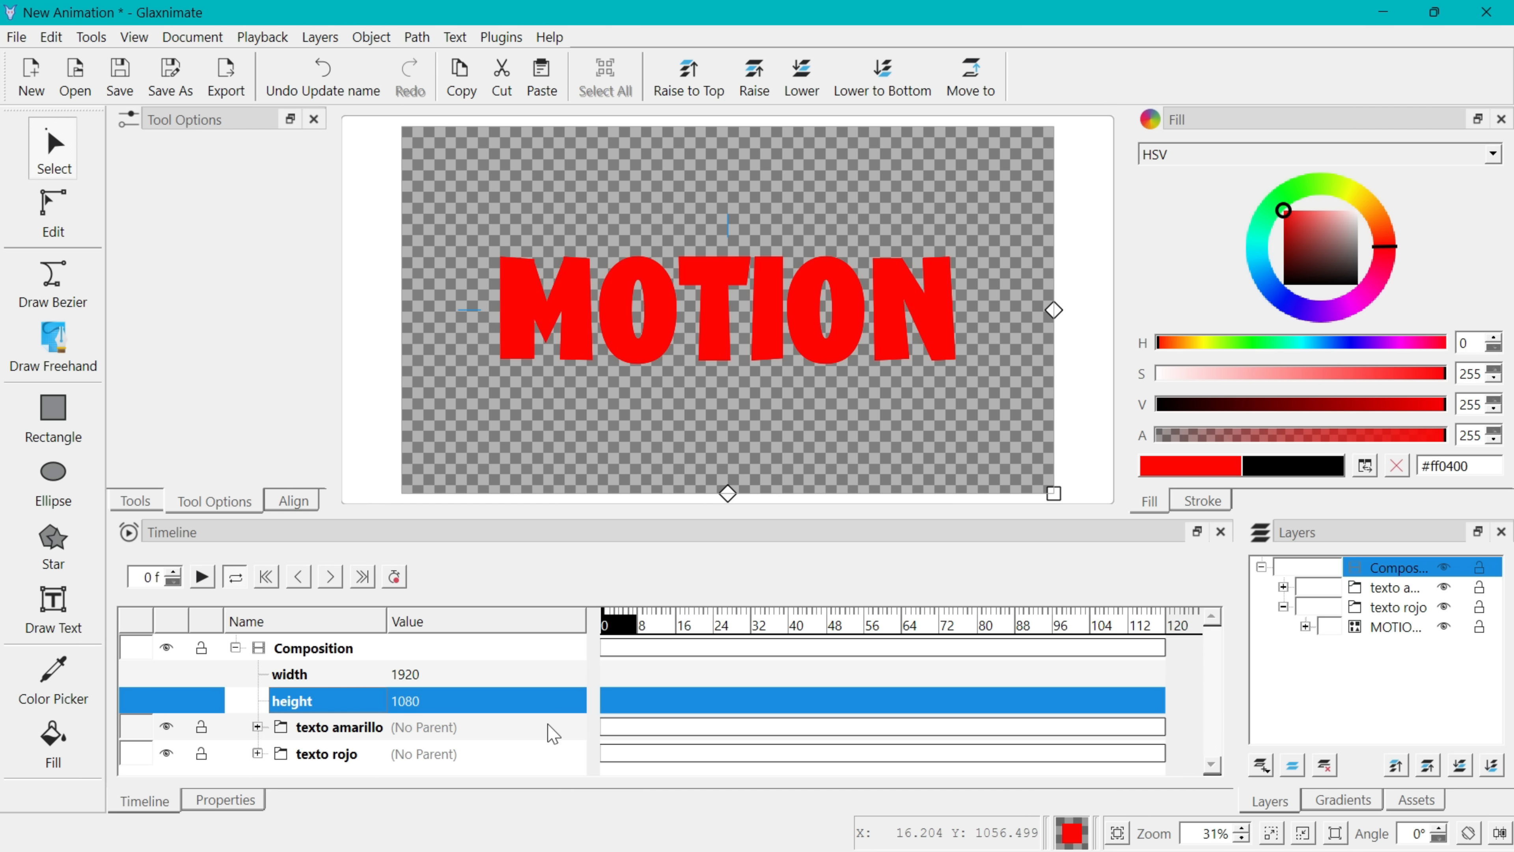
left_click_drag(285, 738, 287, 764)
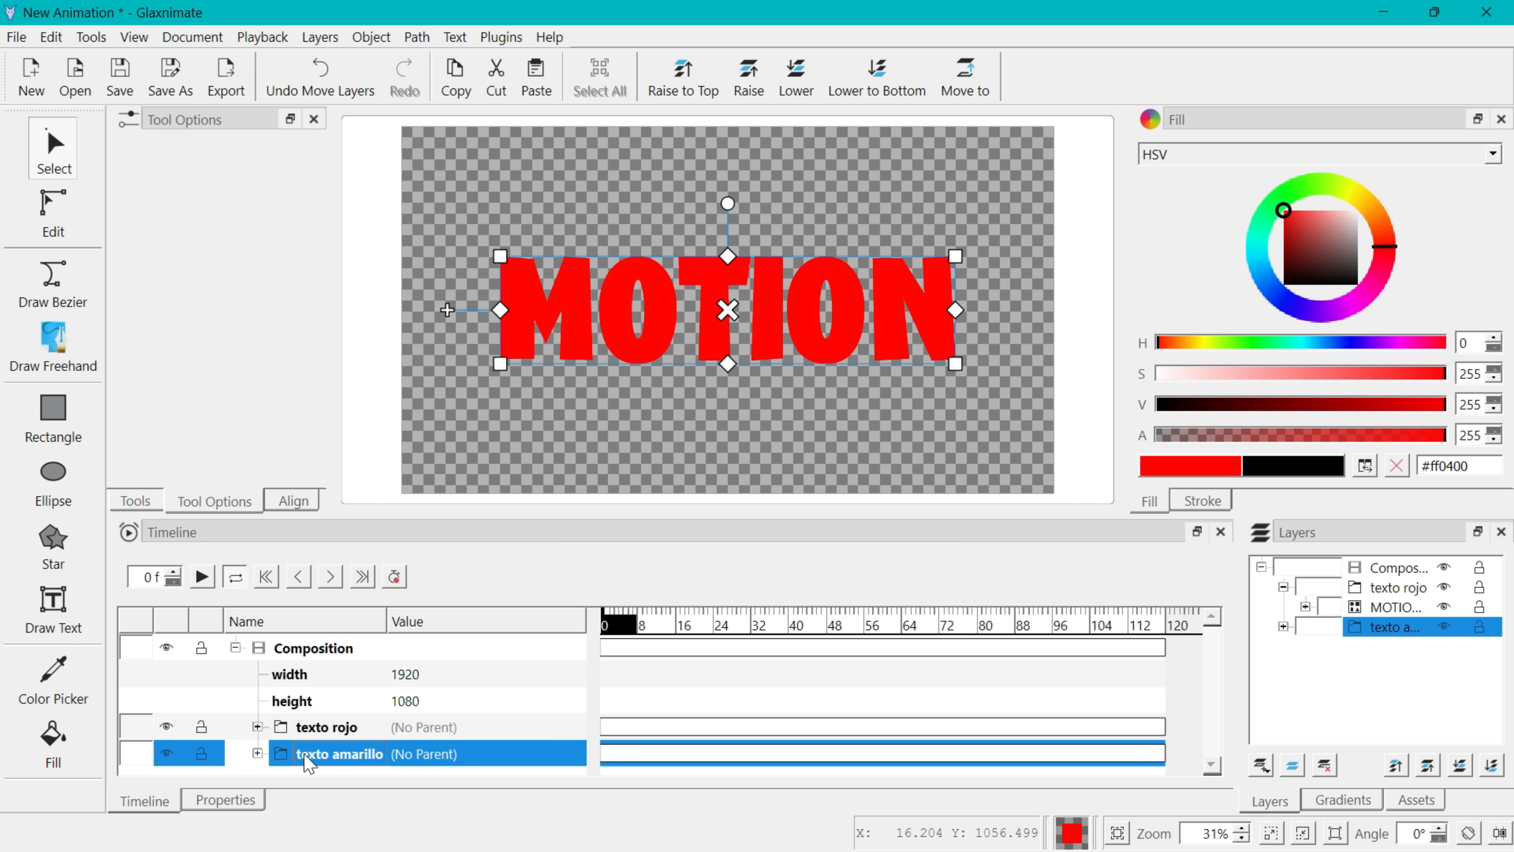
Change the wording of the text object inside the texto amarillo layer to GRAPHICS
left_click(257, 753)
scroll(281, 752, "down", 1)
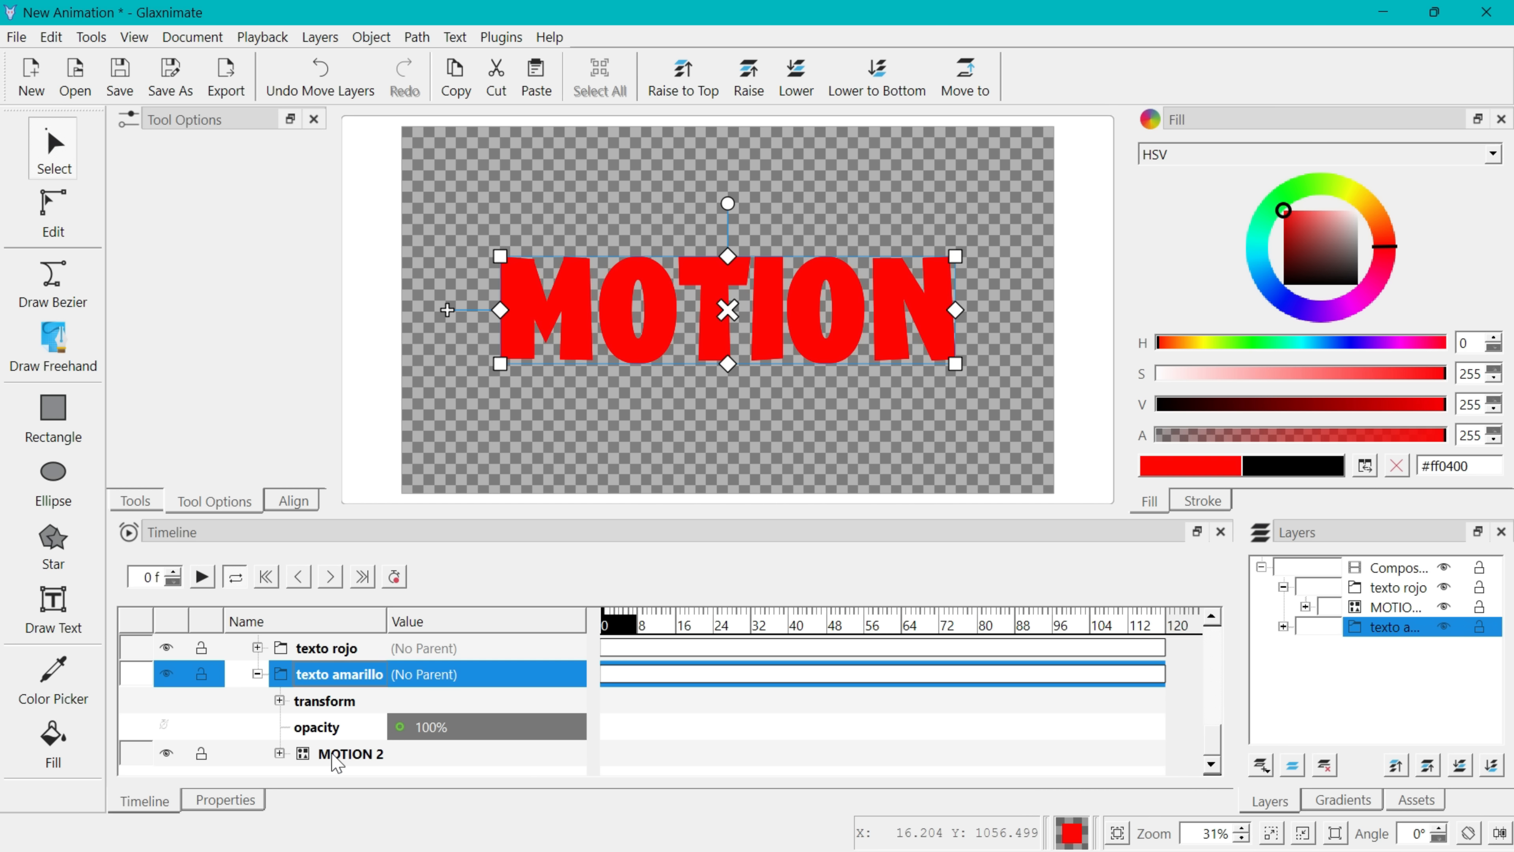
left_click(279, 753)
scroll(287, 752, "down", 1)
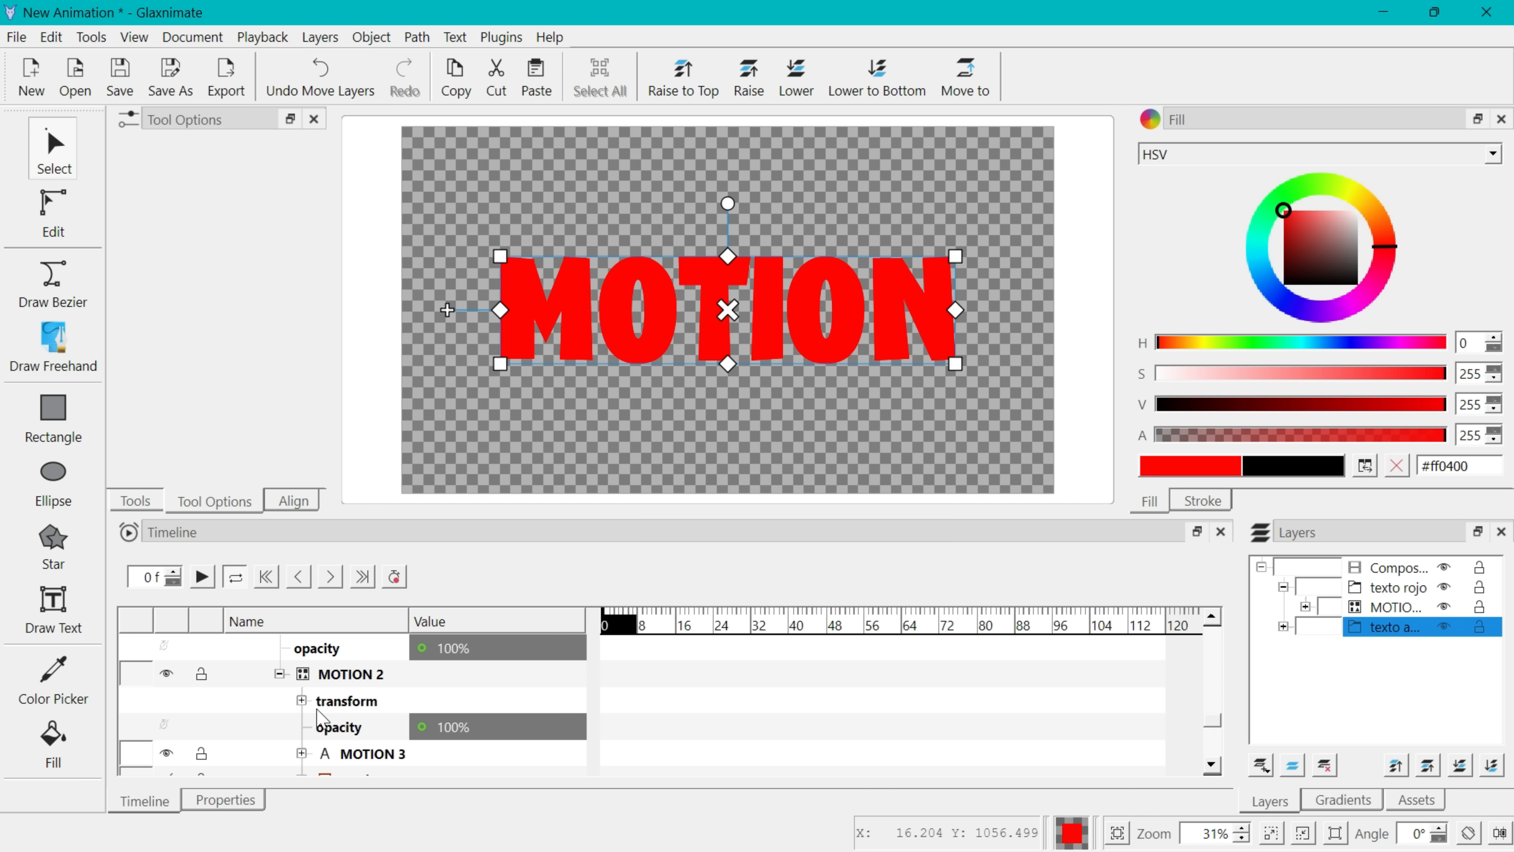
scroll(299, 705, "down", 1)
left_click(301, 726)
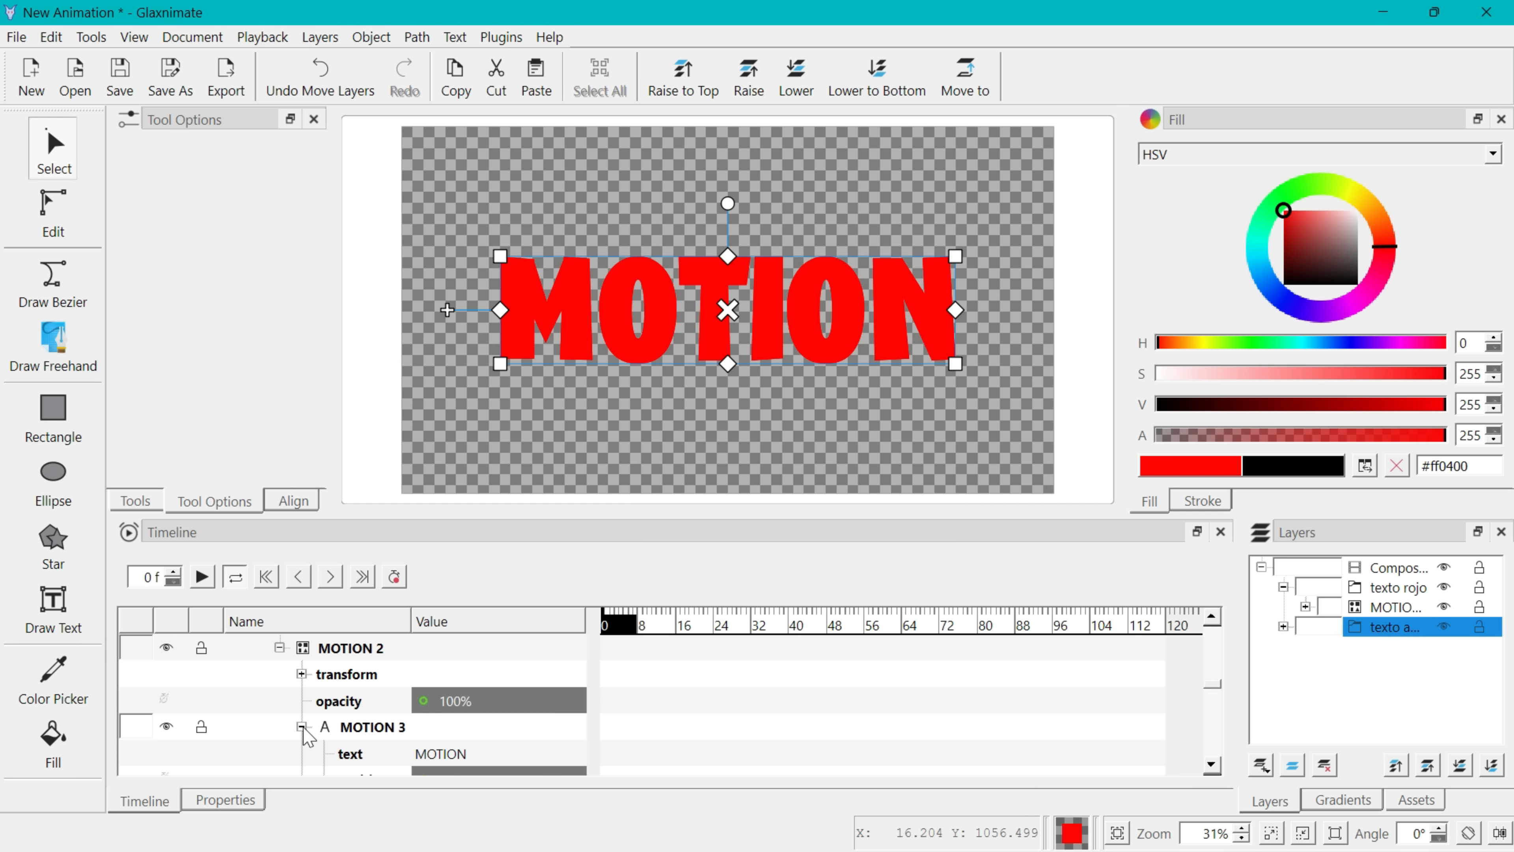
left_click(454, 759)
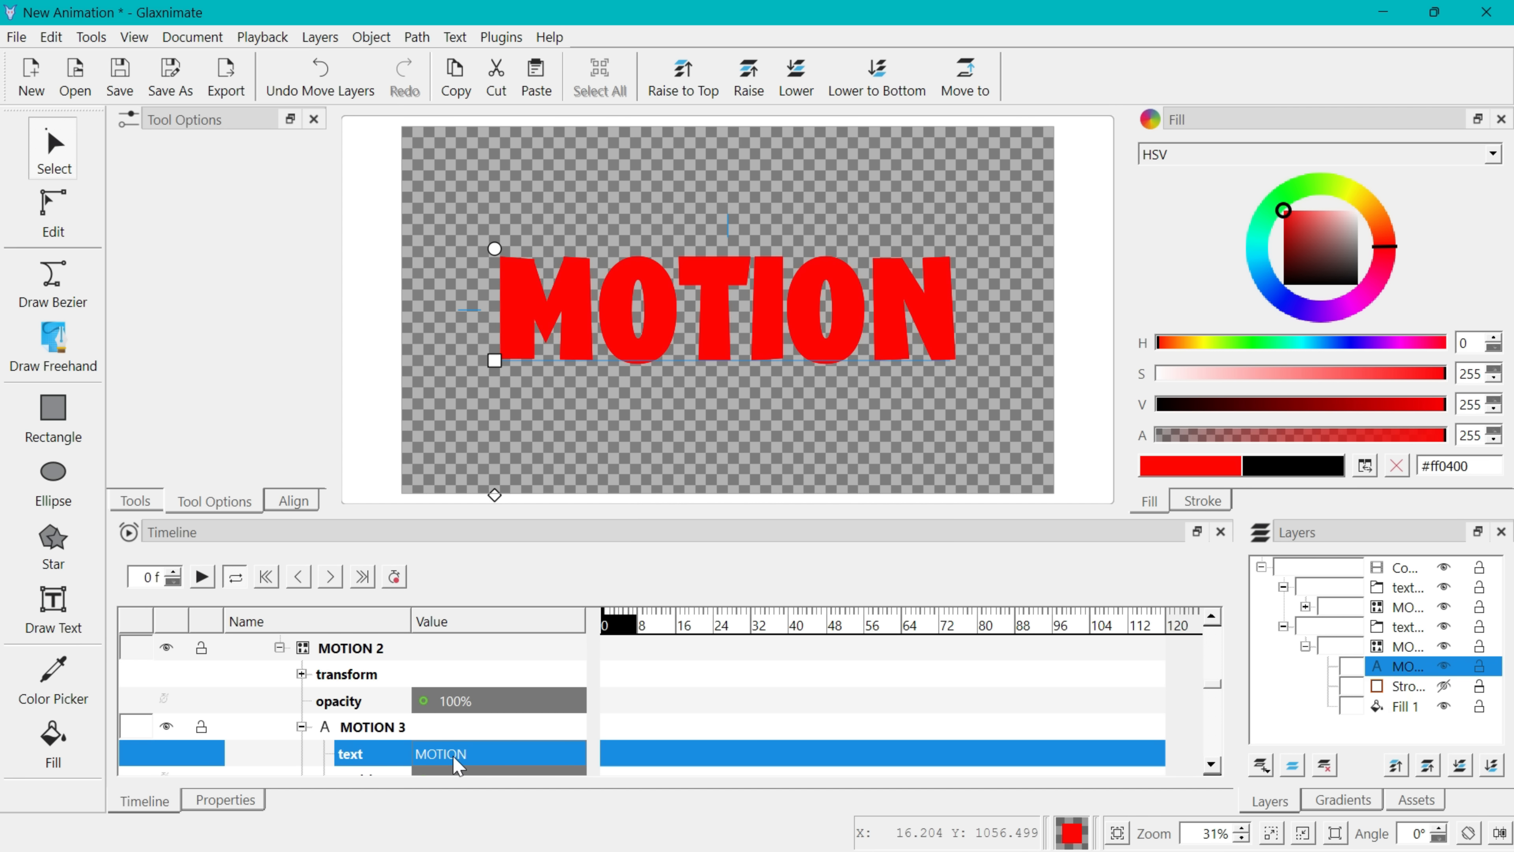
double_click(456, 758)
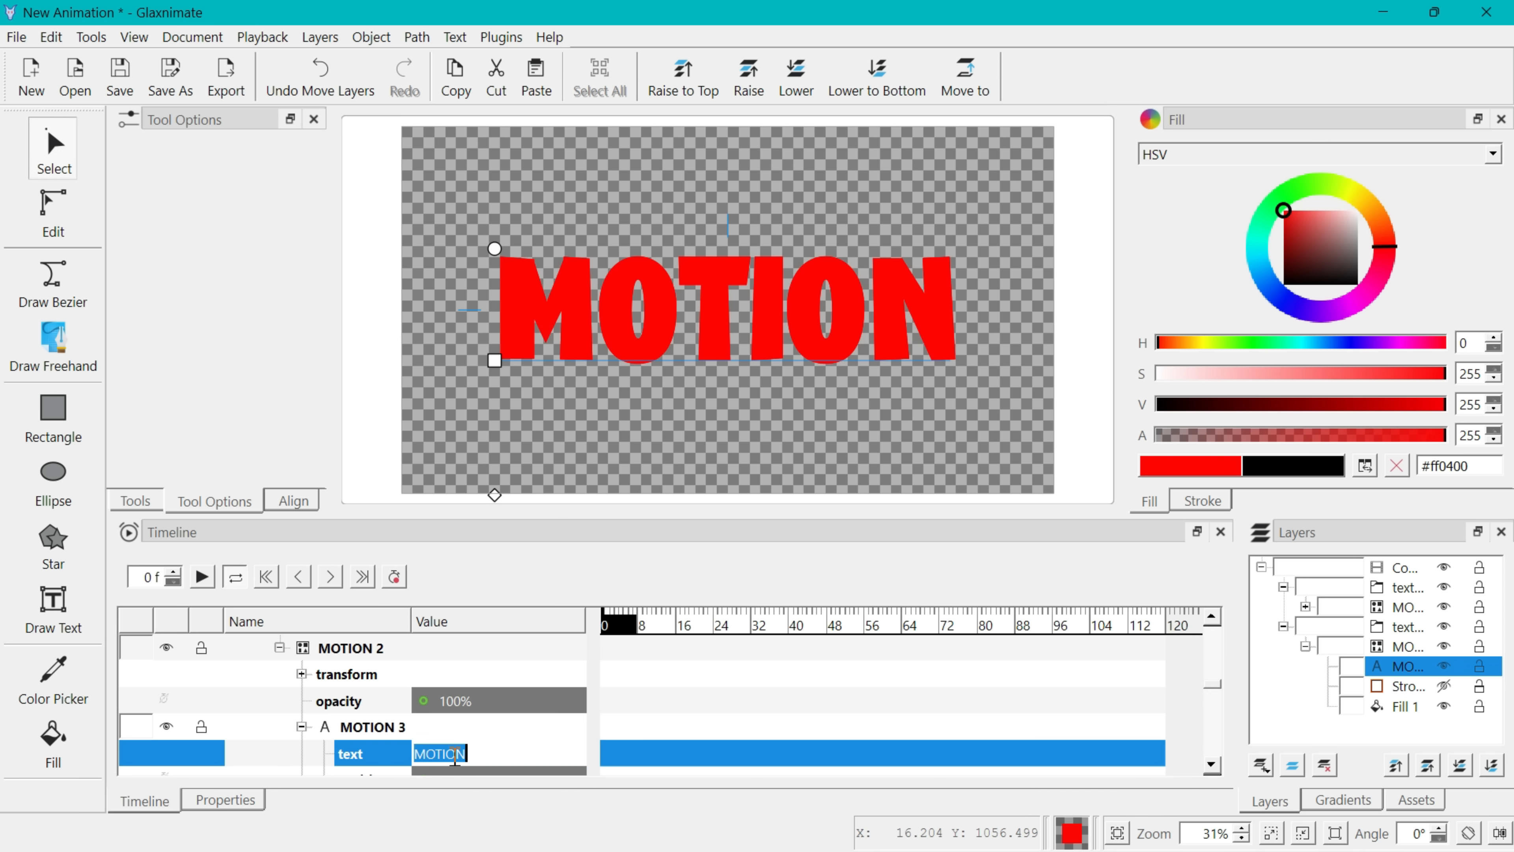
type("GRAPHICS")
key("Return")
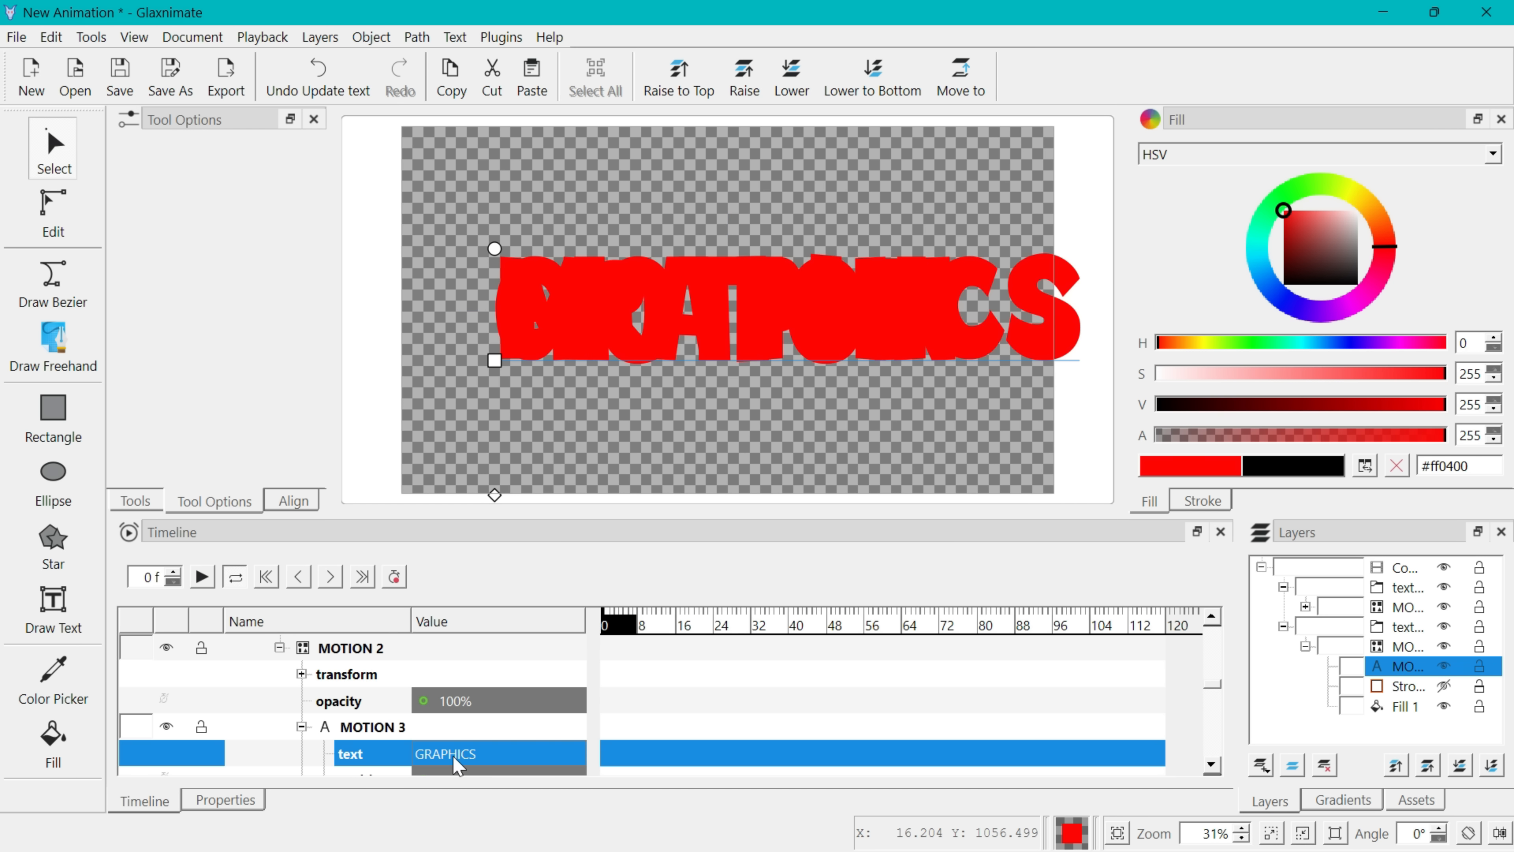
Change the fill colour of the GRAPHICS text to yellow (#ffd500)
left_click(302, 727)
scroll(424, 756, "down", 1)
left_click(354, 756)
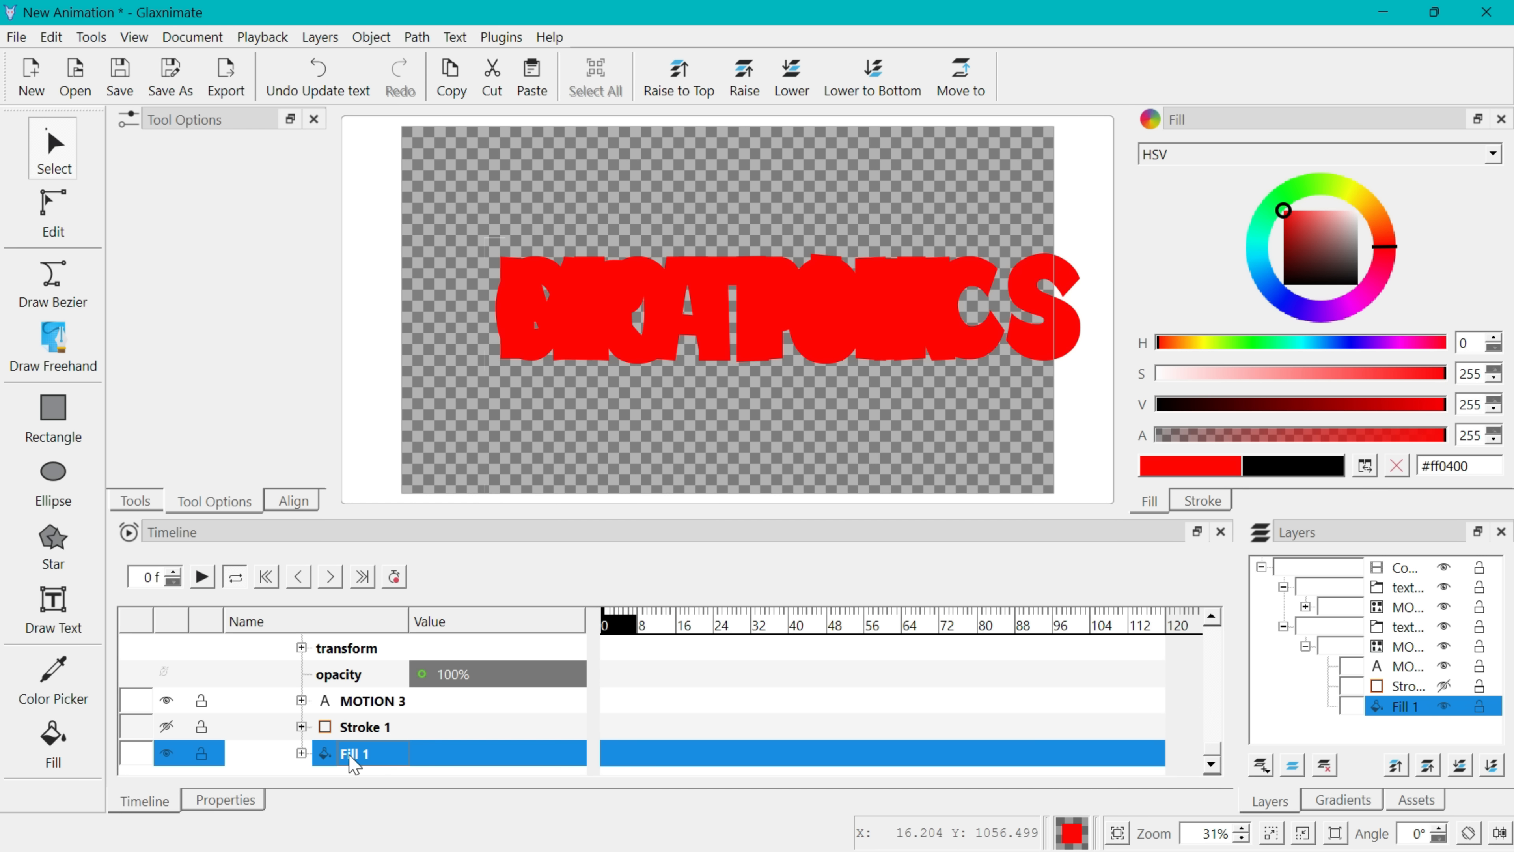
left_click(302, 753)
scroll(498, 720, "down", 3)
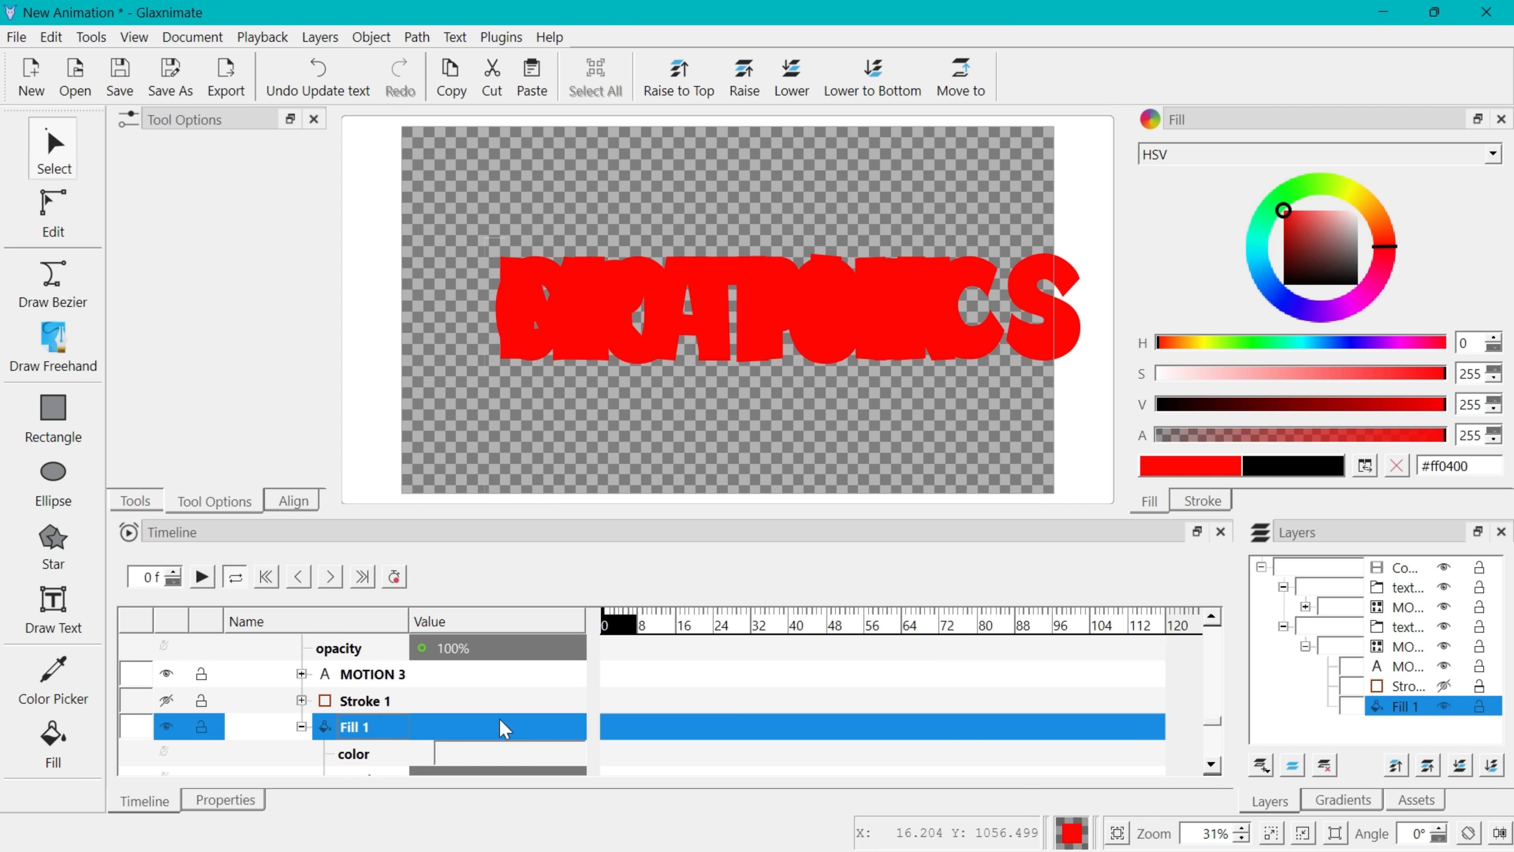
left_click(498, 703)
left_click(498, 703)
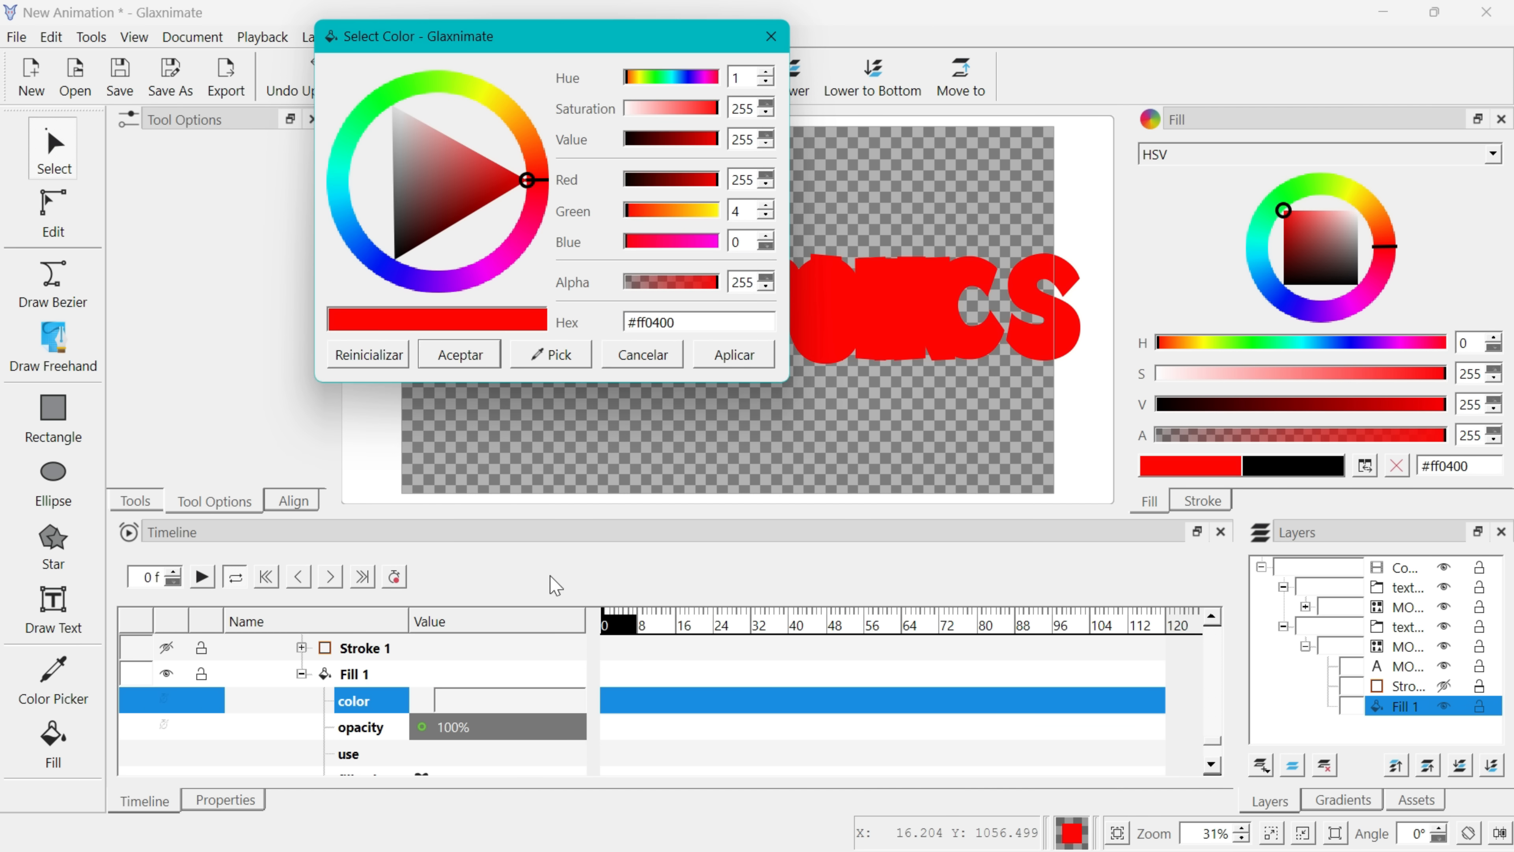
left_click(506, 103)
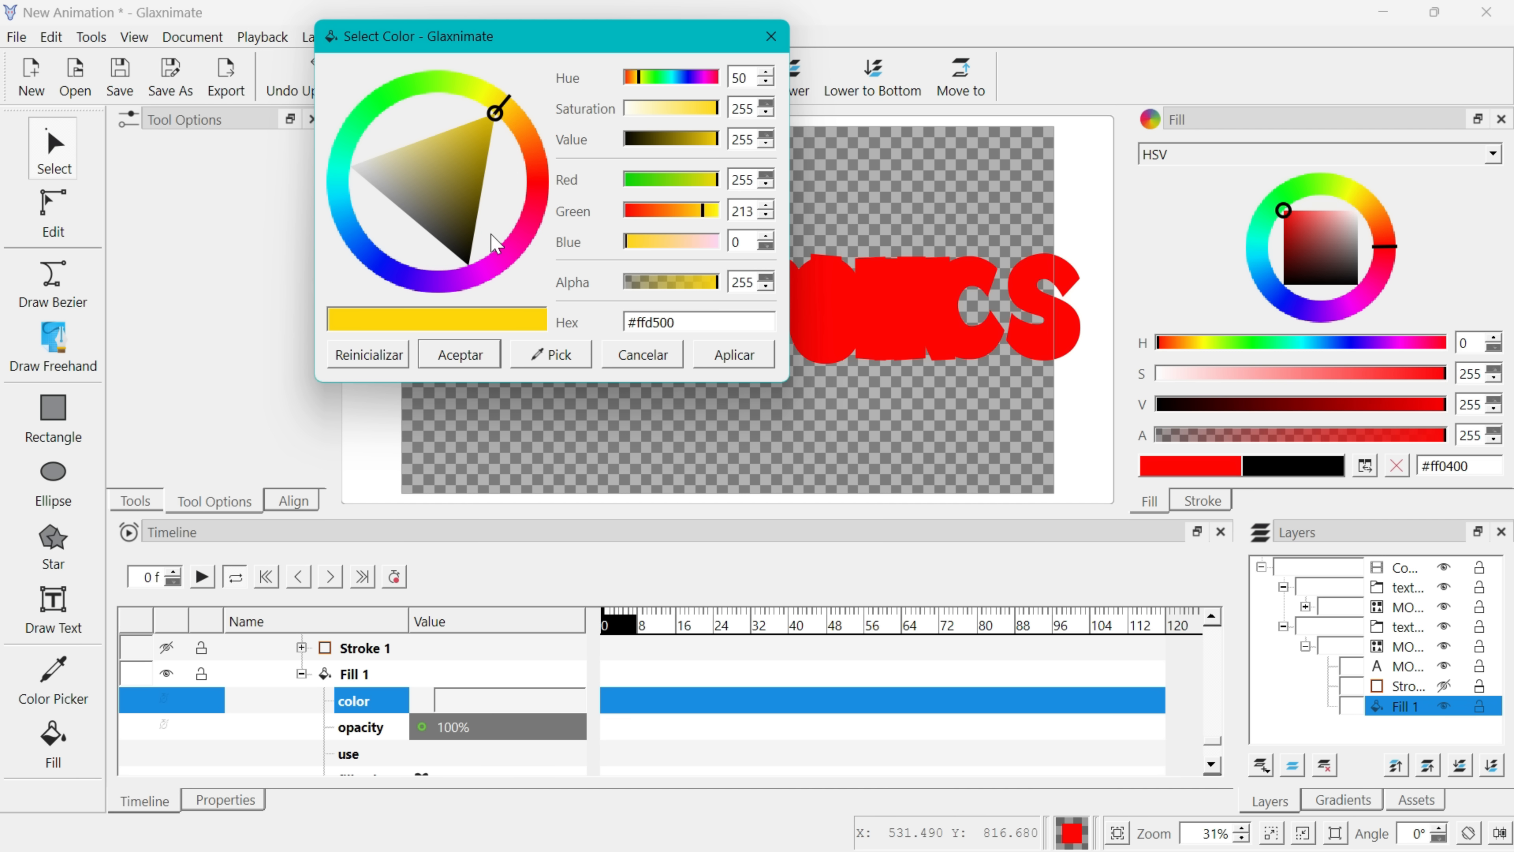
left_click(720, 356)
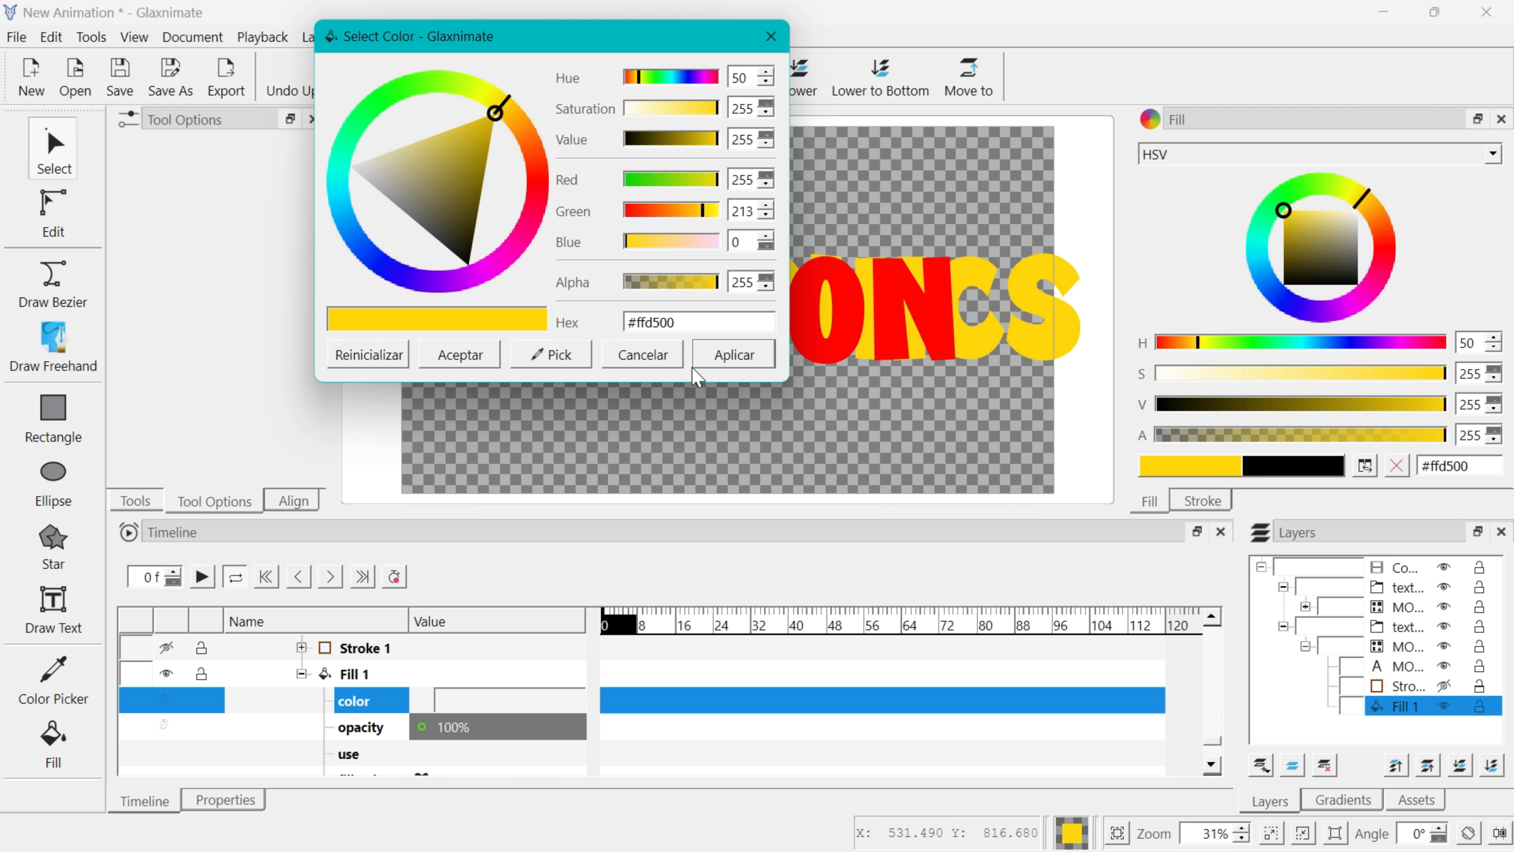
left_click(476, 361)
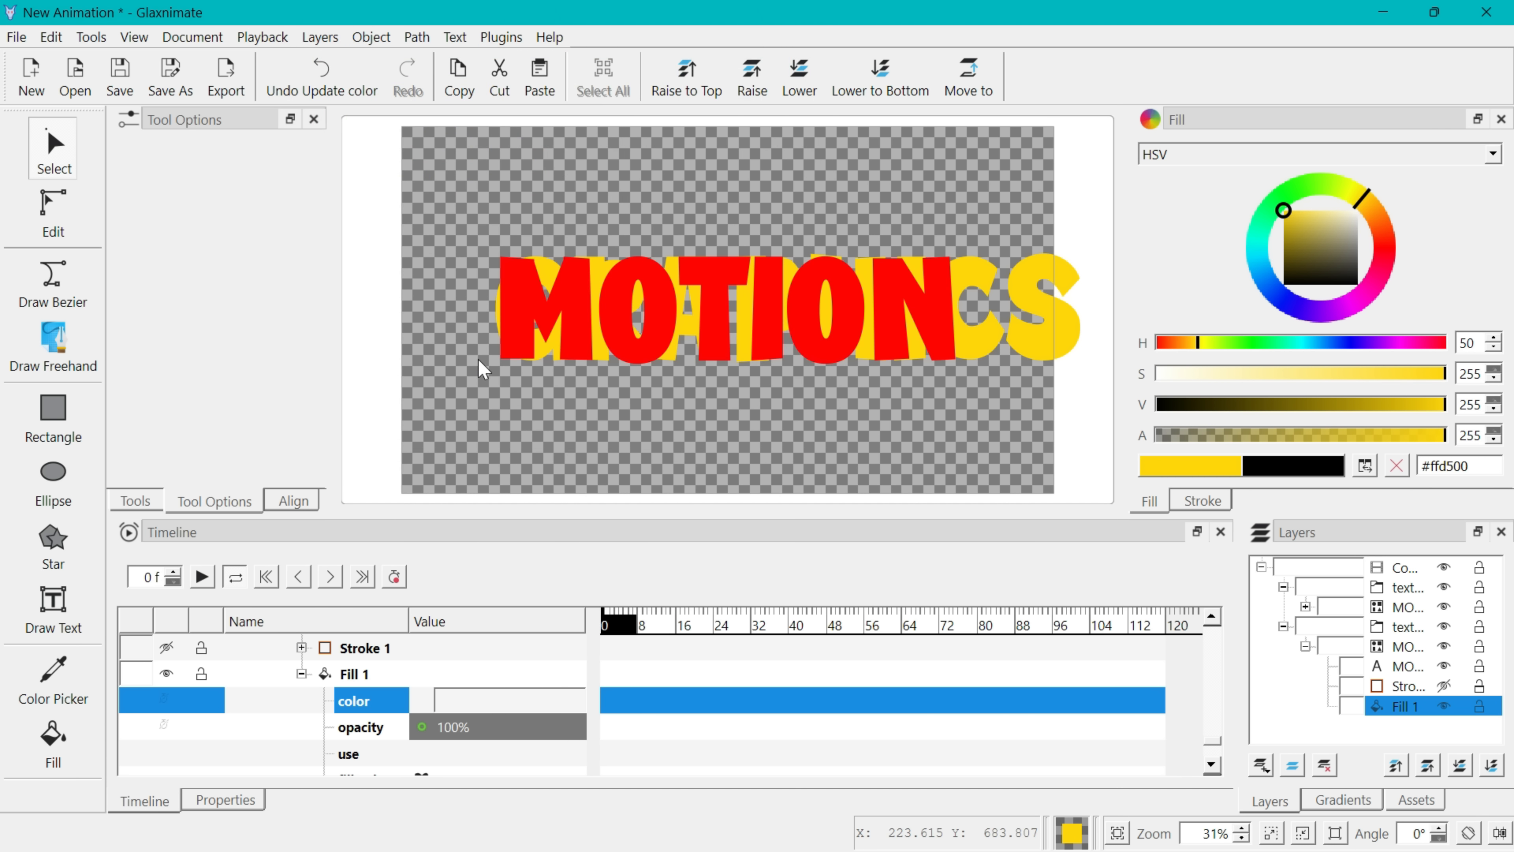
left_click(301, 673)
Narrow the GRAPHICS text group horizontally to match the width of the MOTION text
scroll(387, 724, "up", 2)
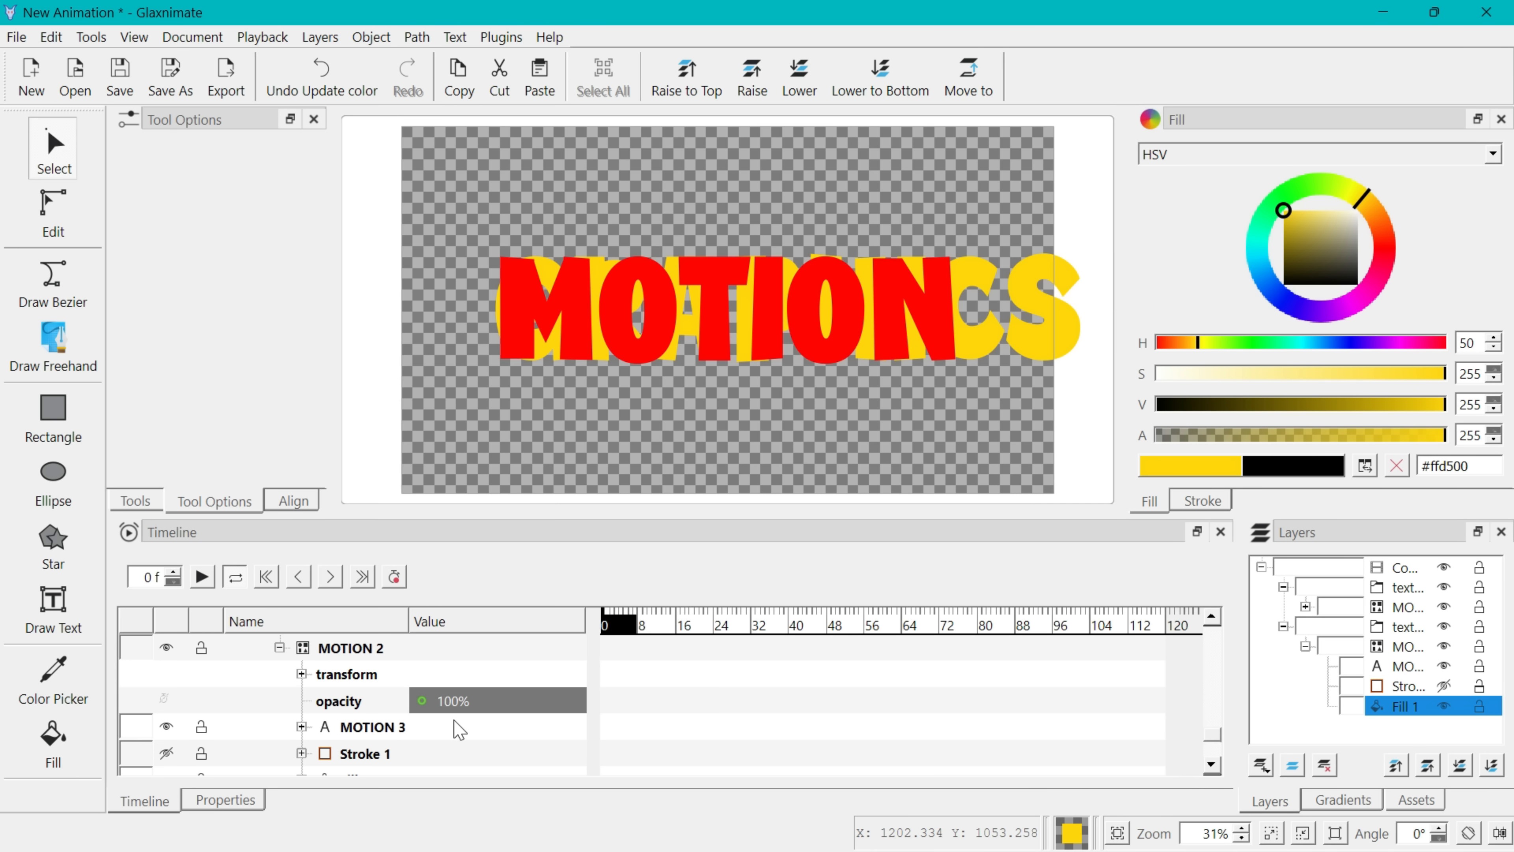
left_click(356, 679)
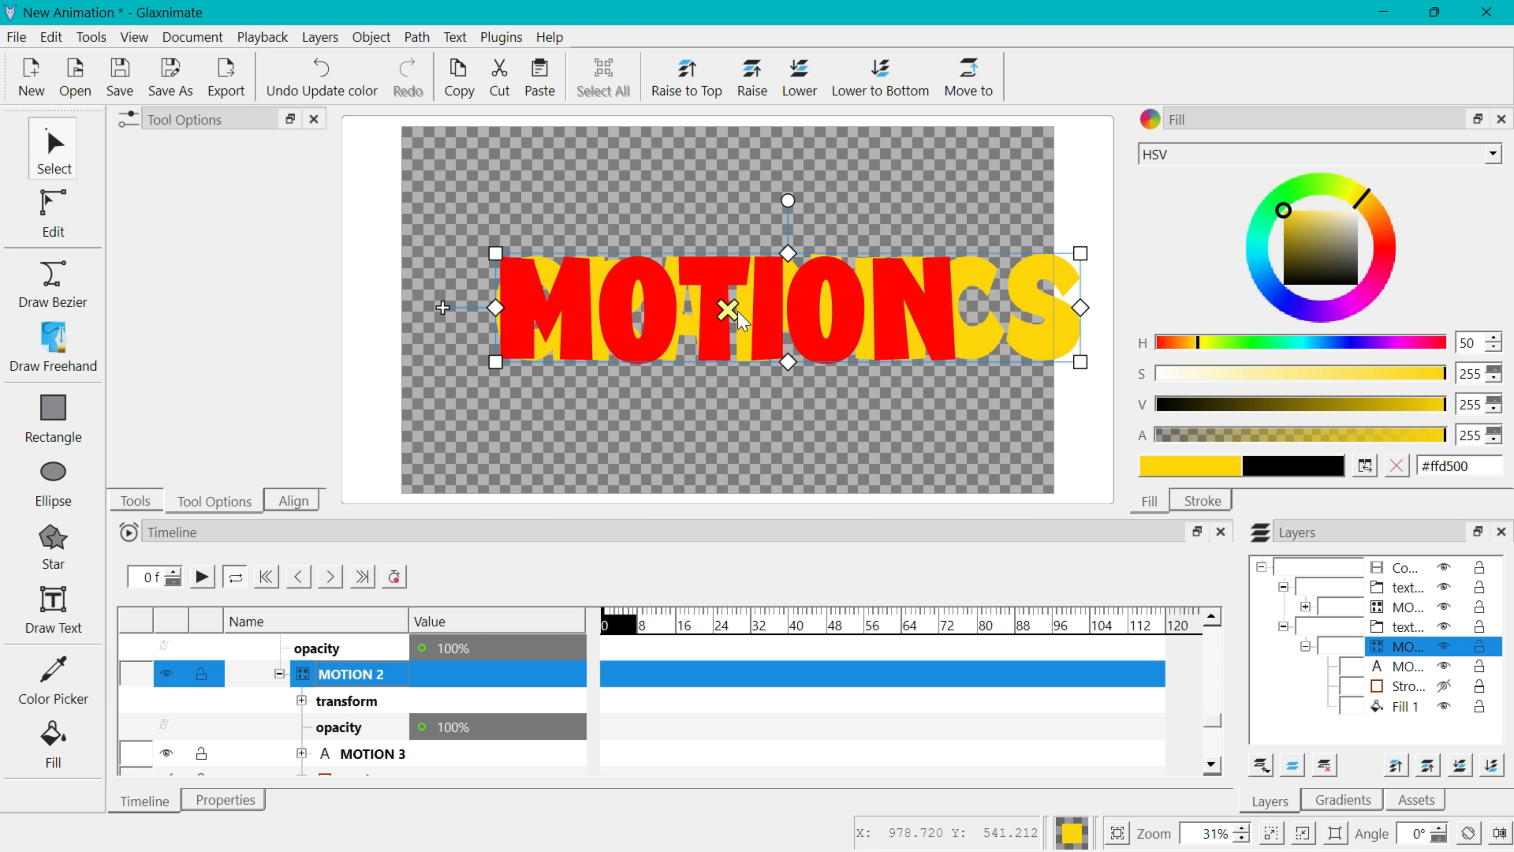
left_click_drag(1082, 311, 924, 338)
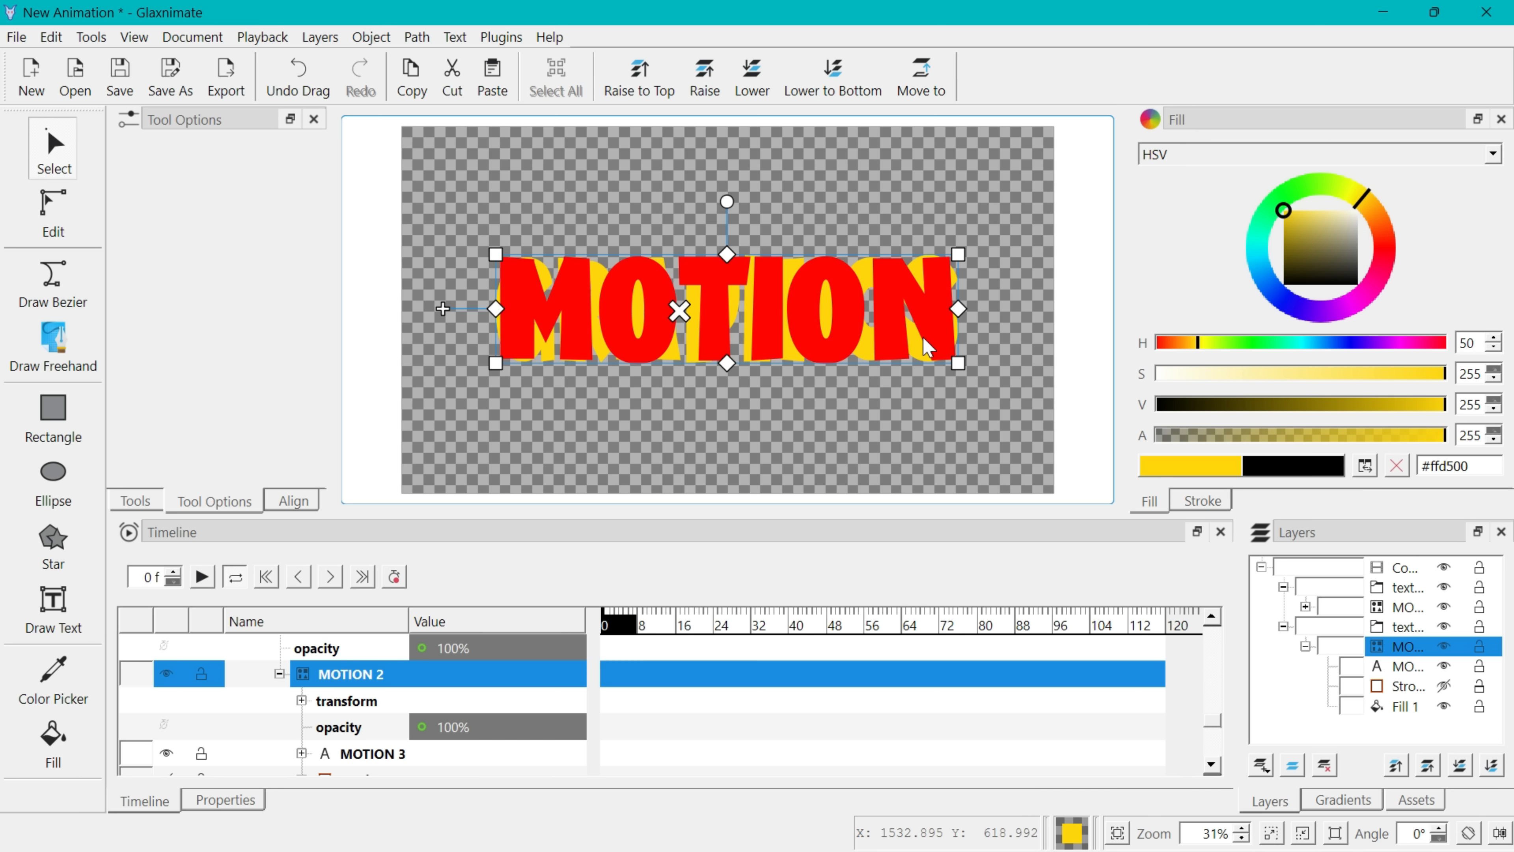
left_click_drag(960, 315, 956, 314)
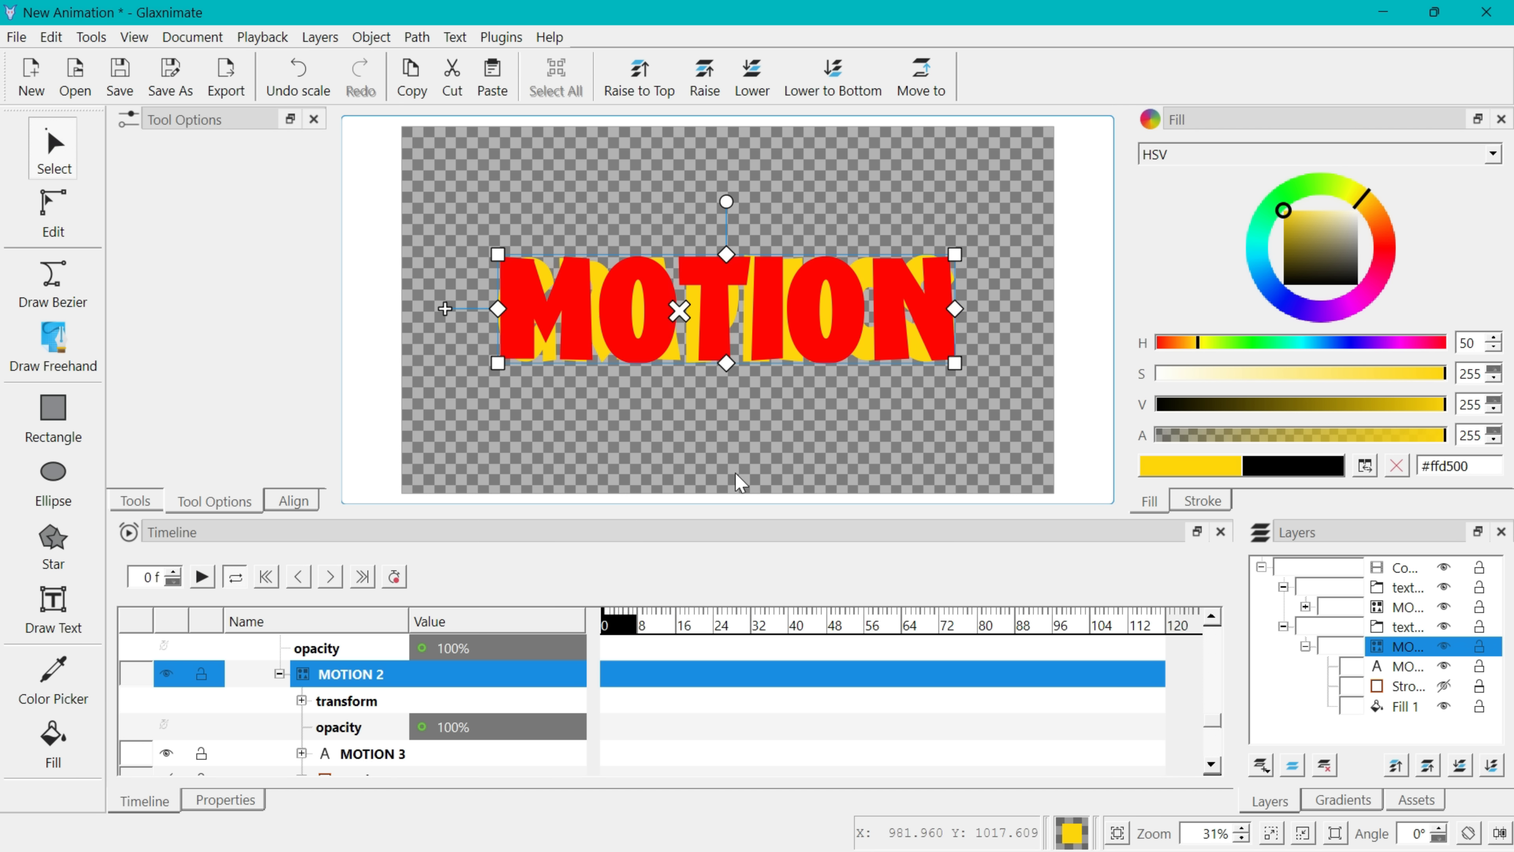
left_click(279, 673)
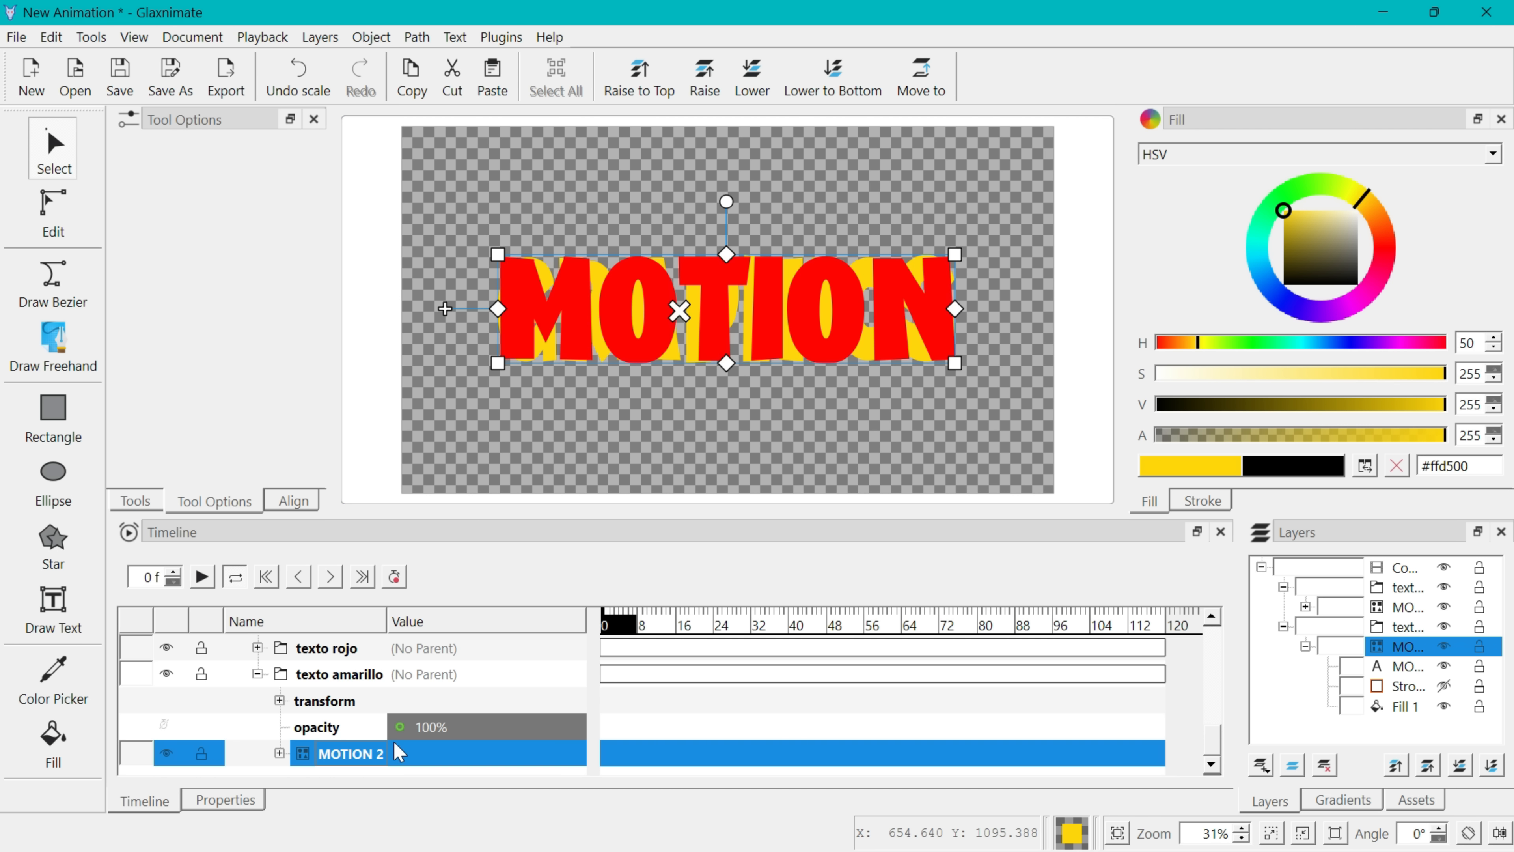
Draw a yellow filled rectangle slightly larger than the MOTION text in the texto amarillo layer, covering the GRAPHICS text
left_click(54, 415)
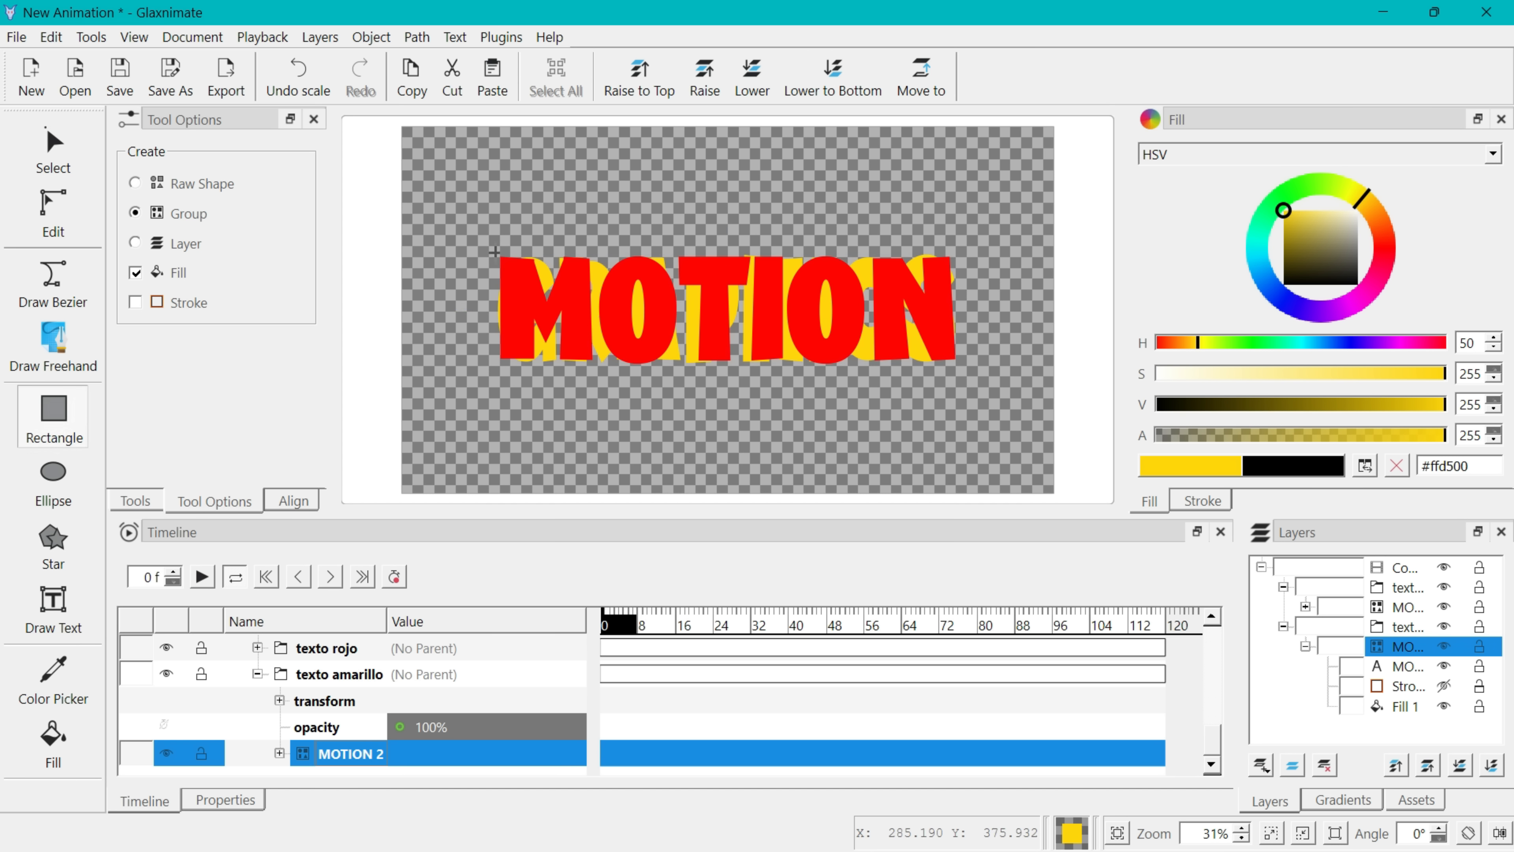
mouse_move(482, 249)
left_mouse_down()
mouse_move(892, 370)
mouse_move(981, 370)
left_mouse_up()
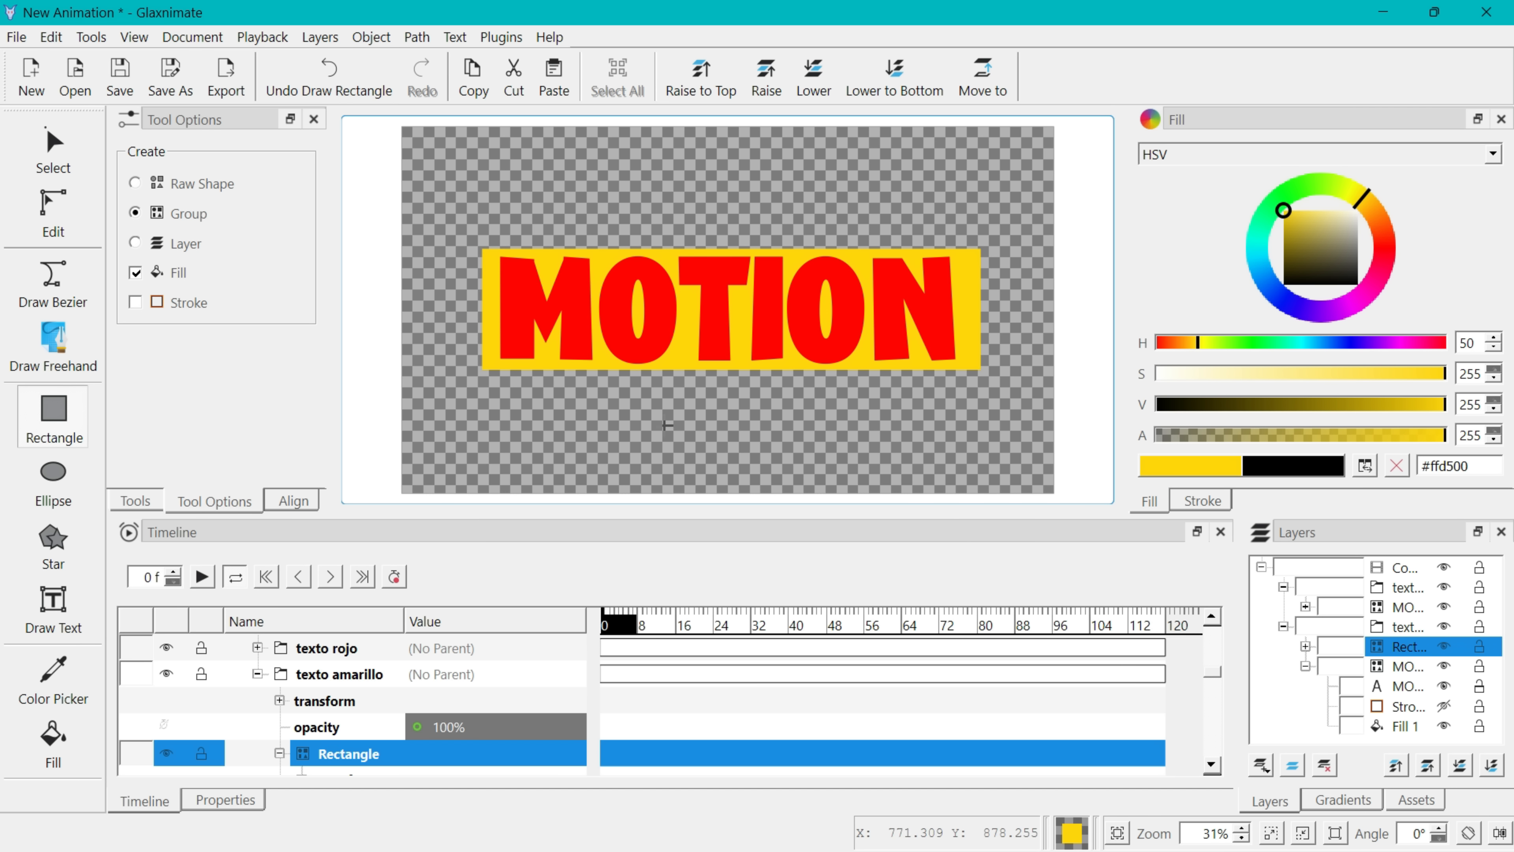
scroll(668, 425, "down", 4)
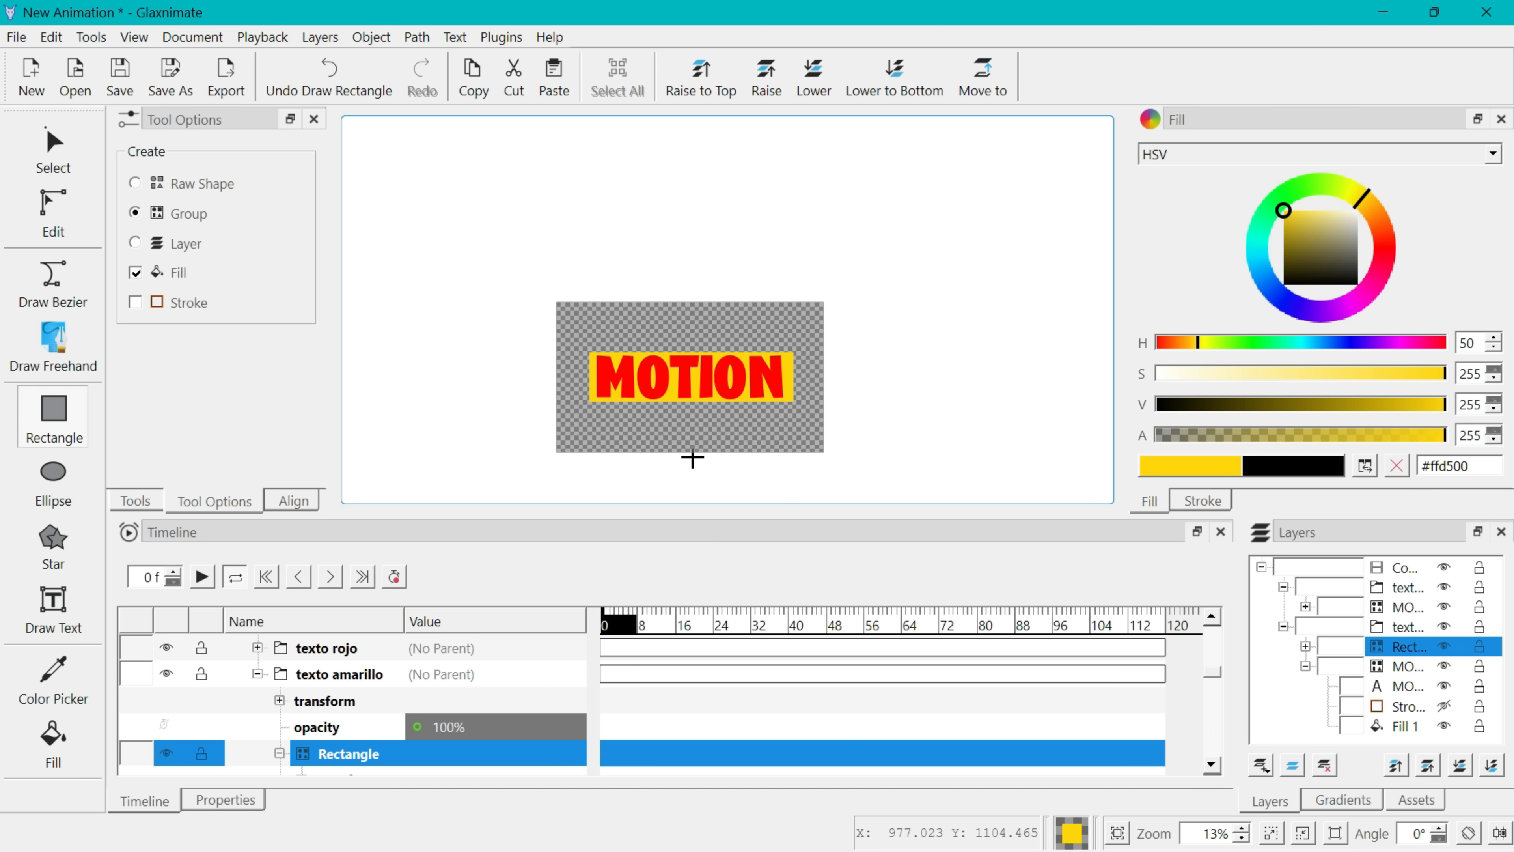
Convert the texto amarillo layer to a mask
scroll(483, 727, "down", 3)
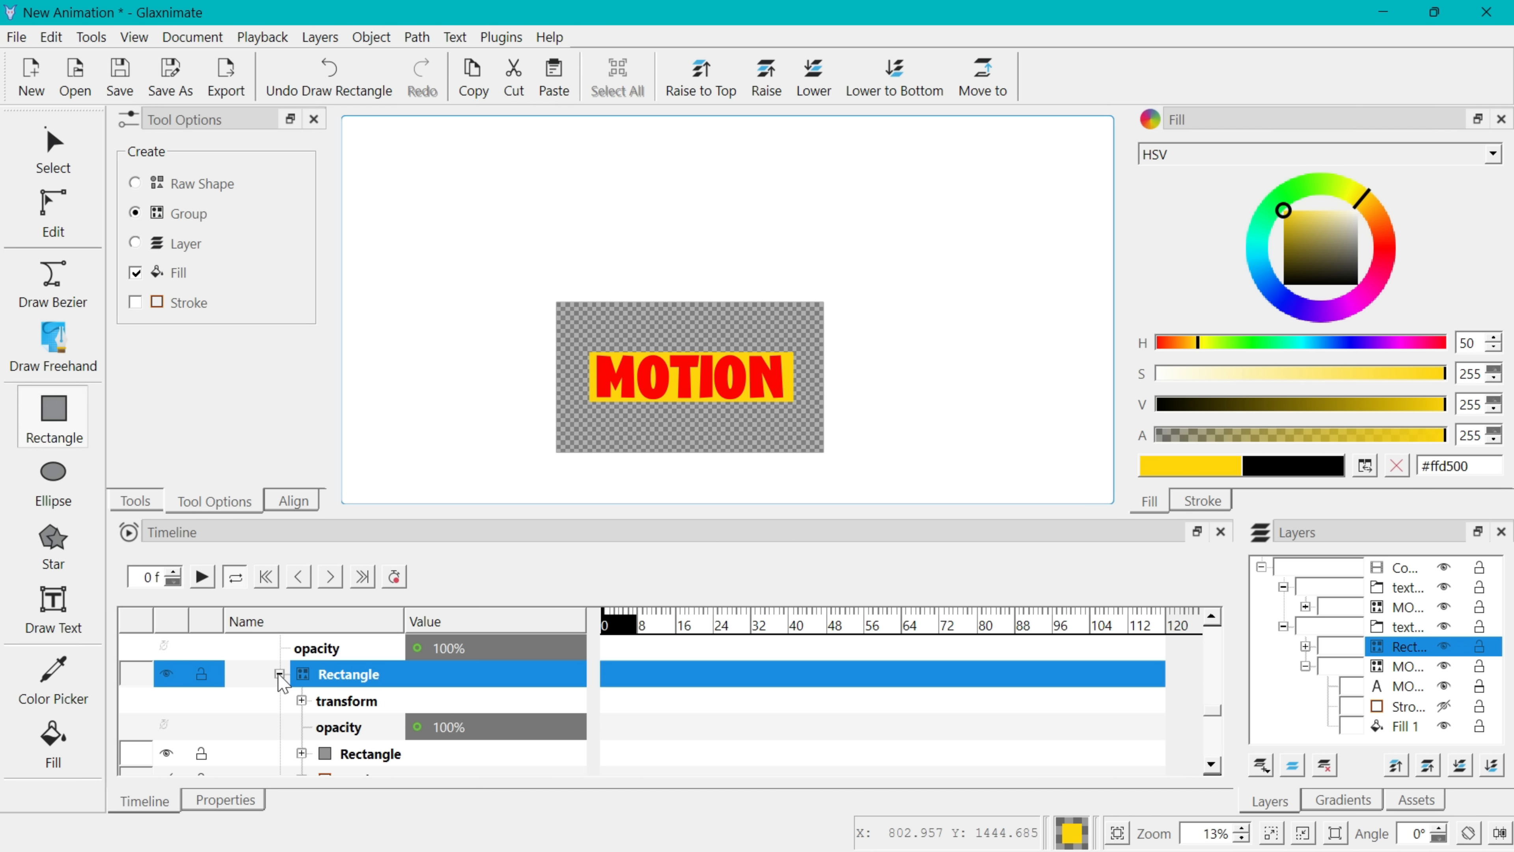
left_click(279, 674)
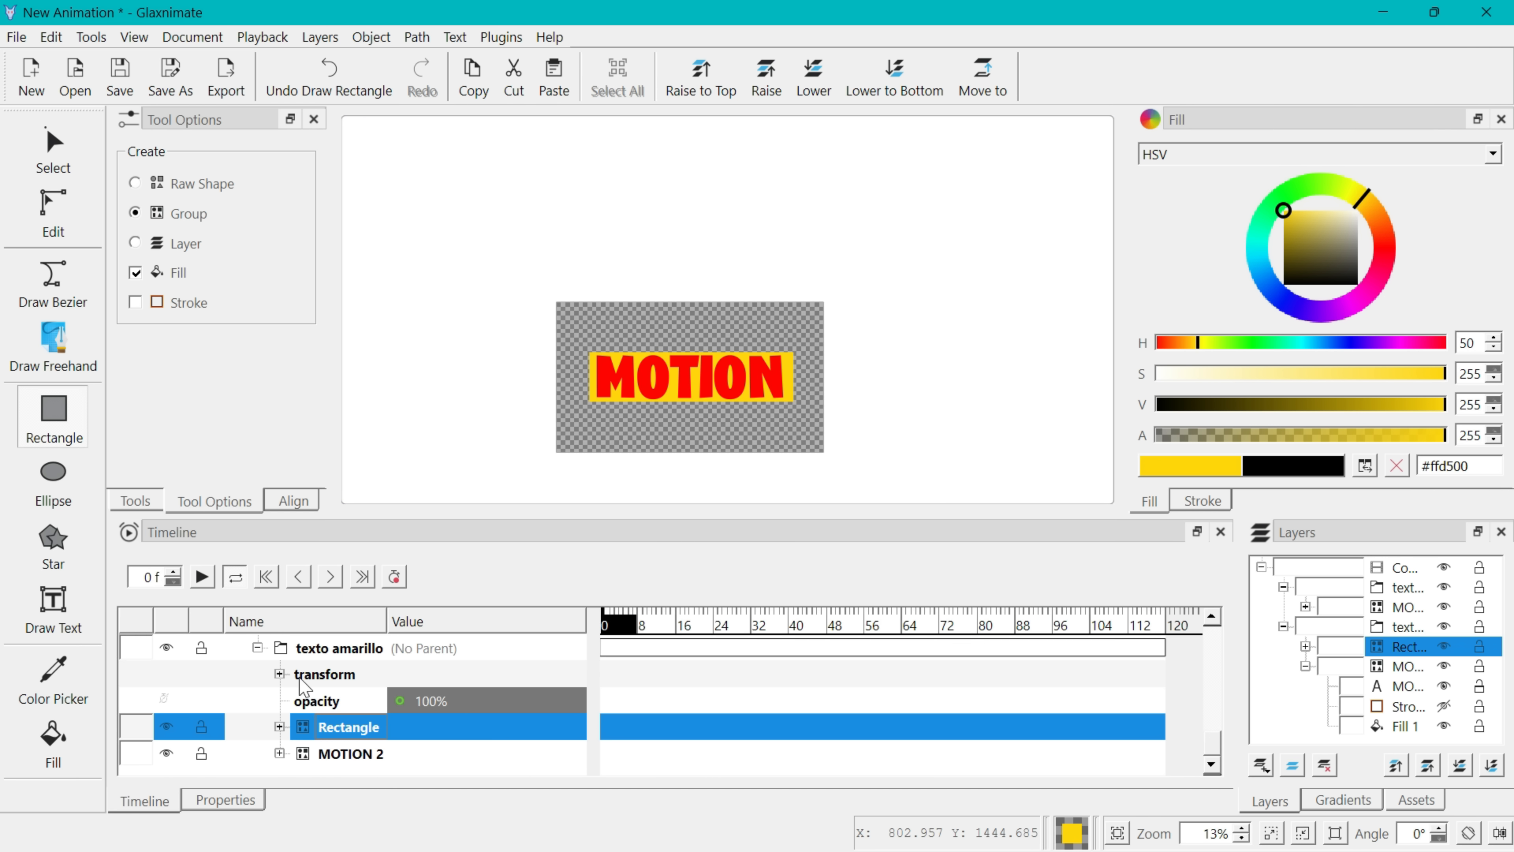
left_click(338, 649)
right_click(338, 655)
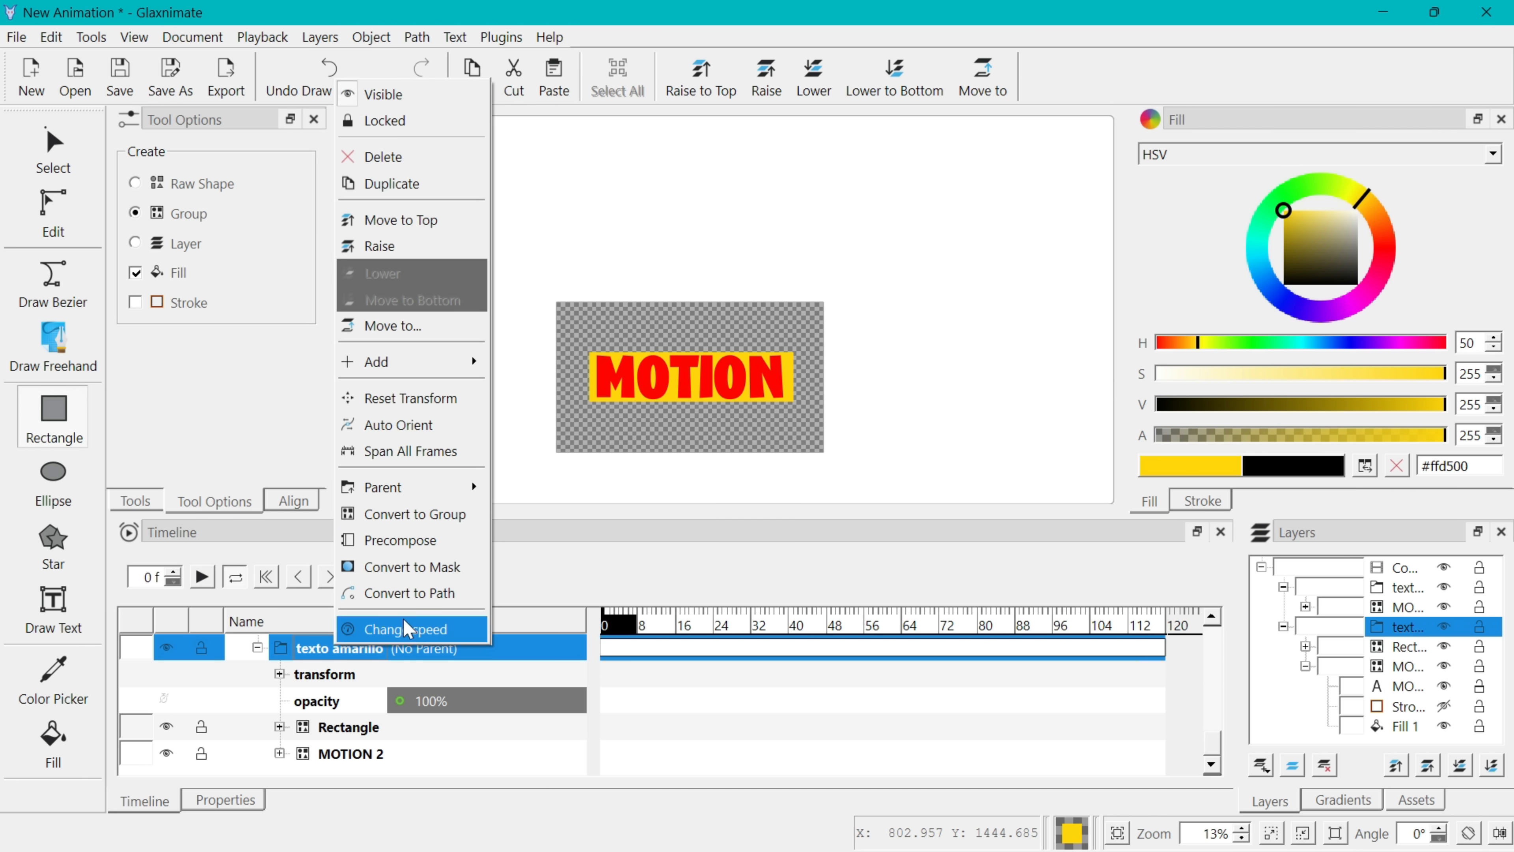
left_click(406, 566)
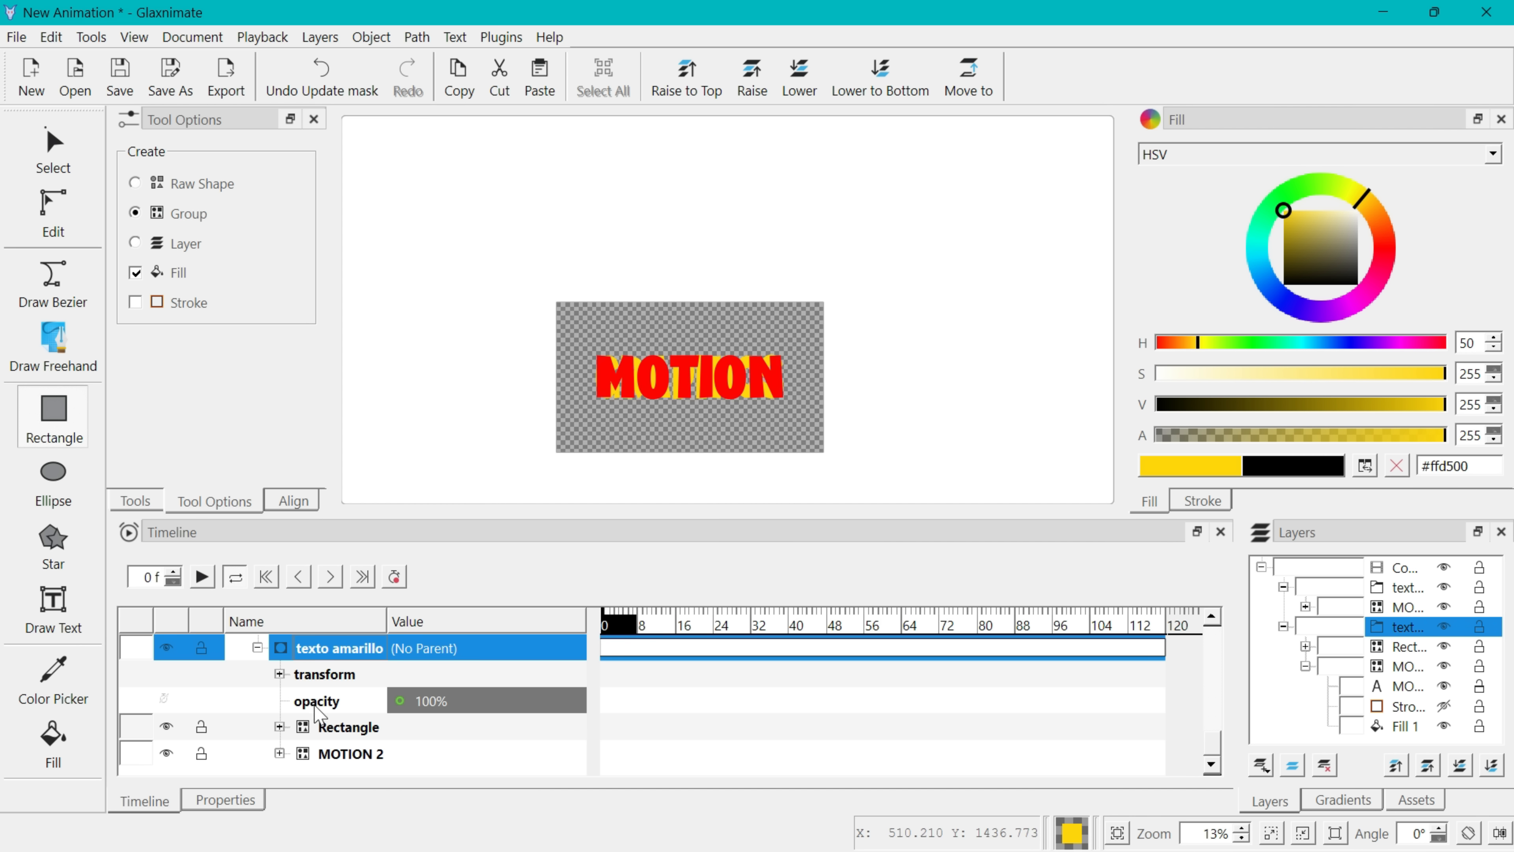
Add a position keyframe at frame 100 to the Rectangle group in the texto amarillo mask
left_click(335, 729)
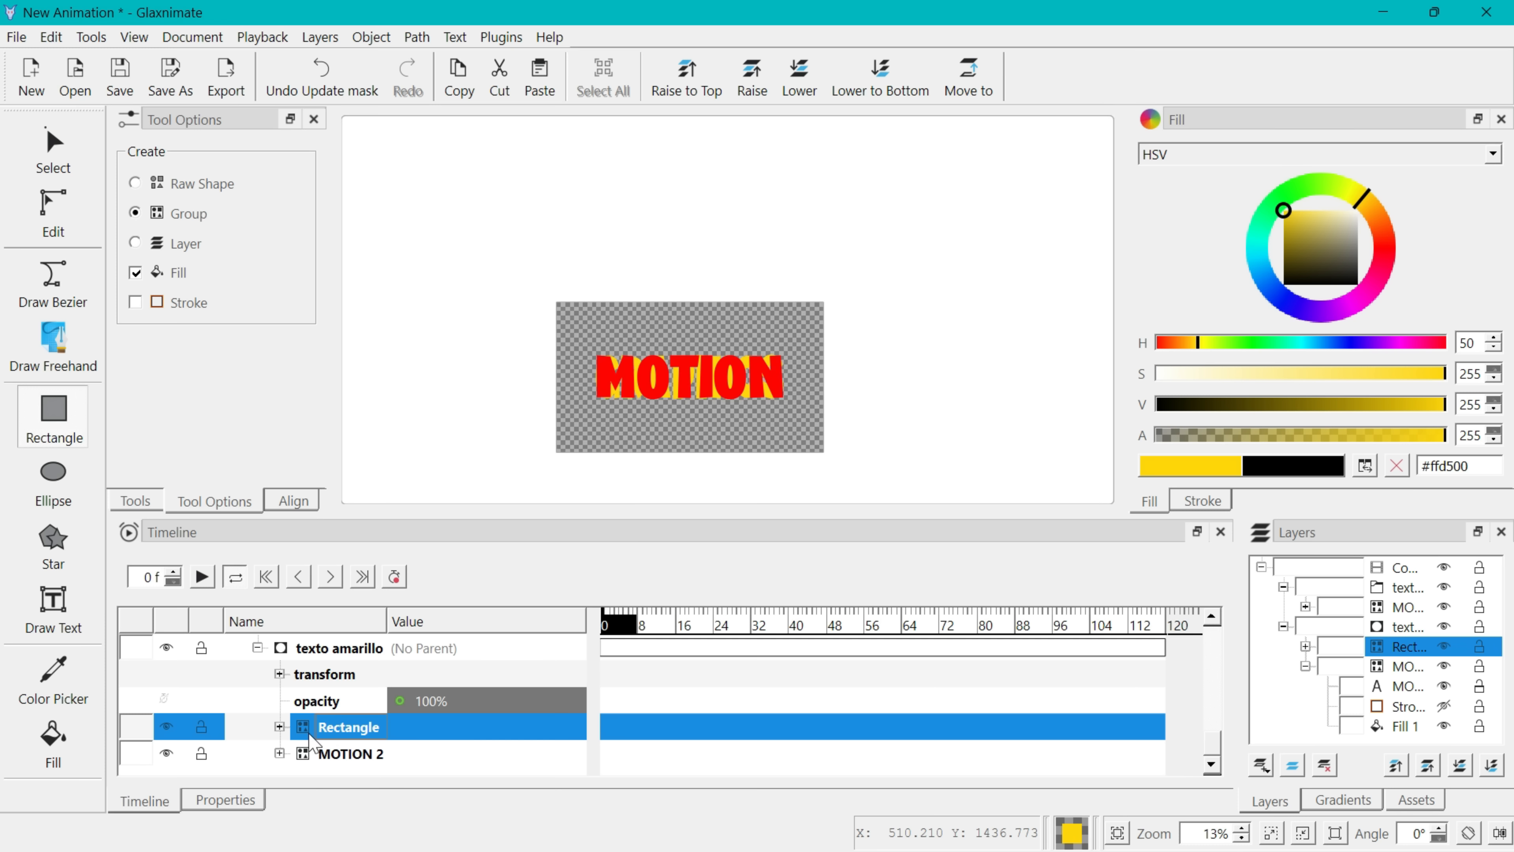
left_click(279, 727)
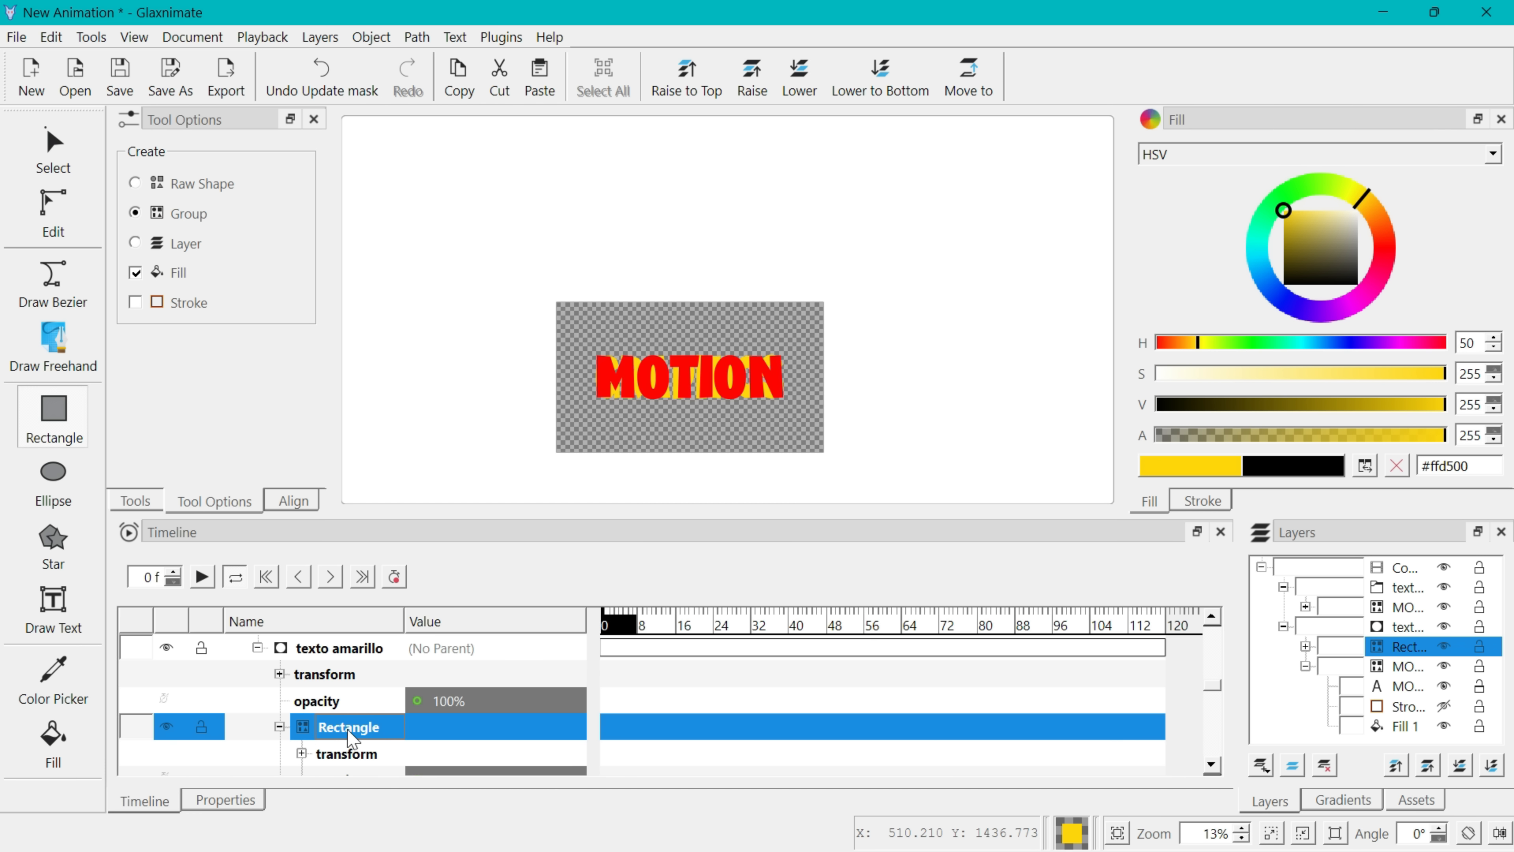
scroll(353, 738, "down", 1)
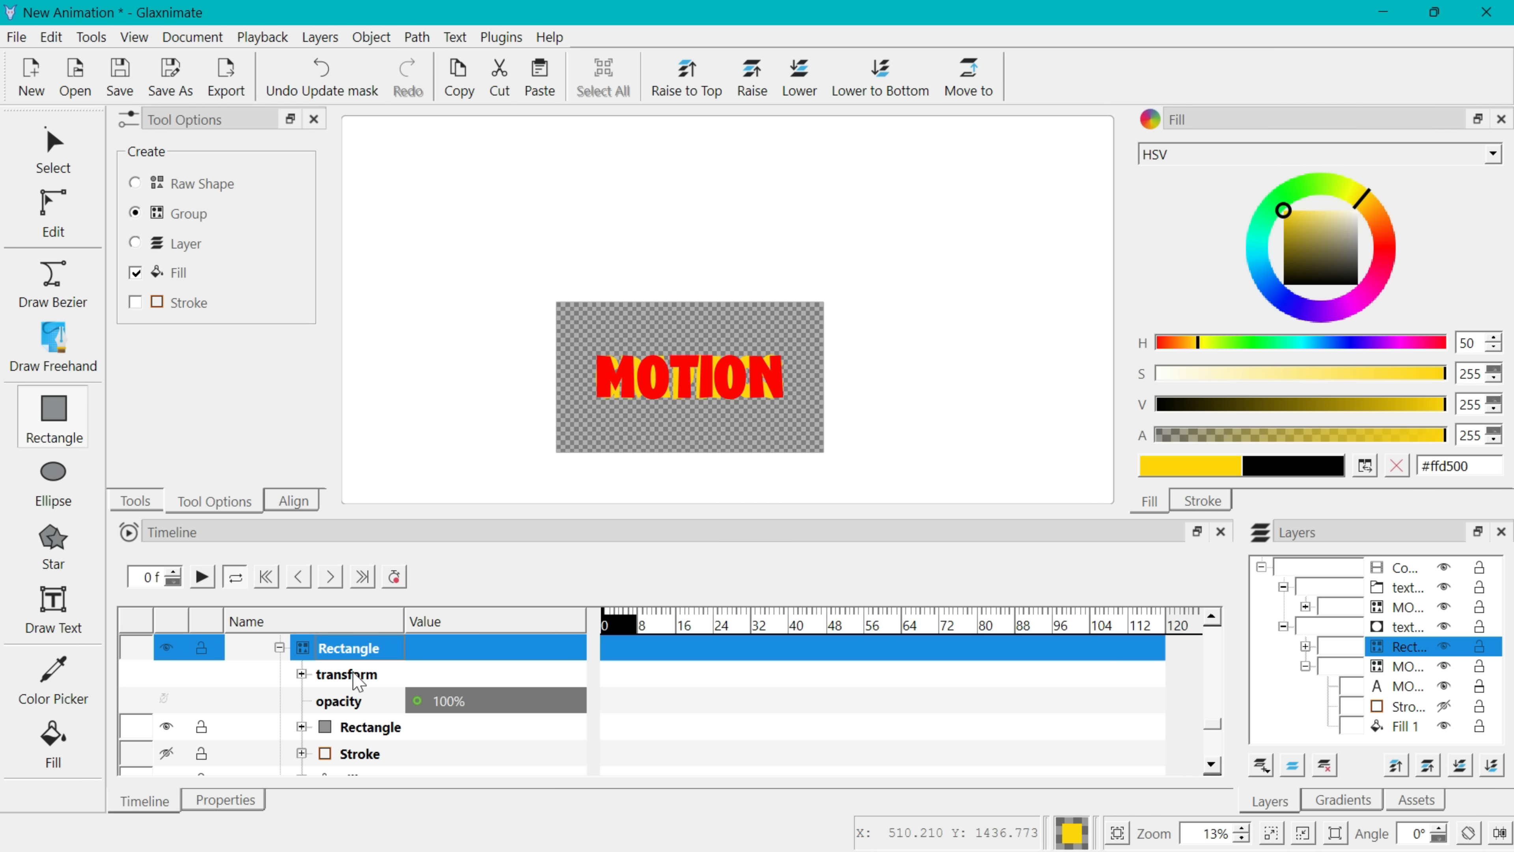
left_click(356, 675)
left_click(302, 675)
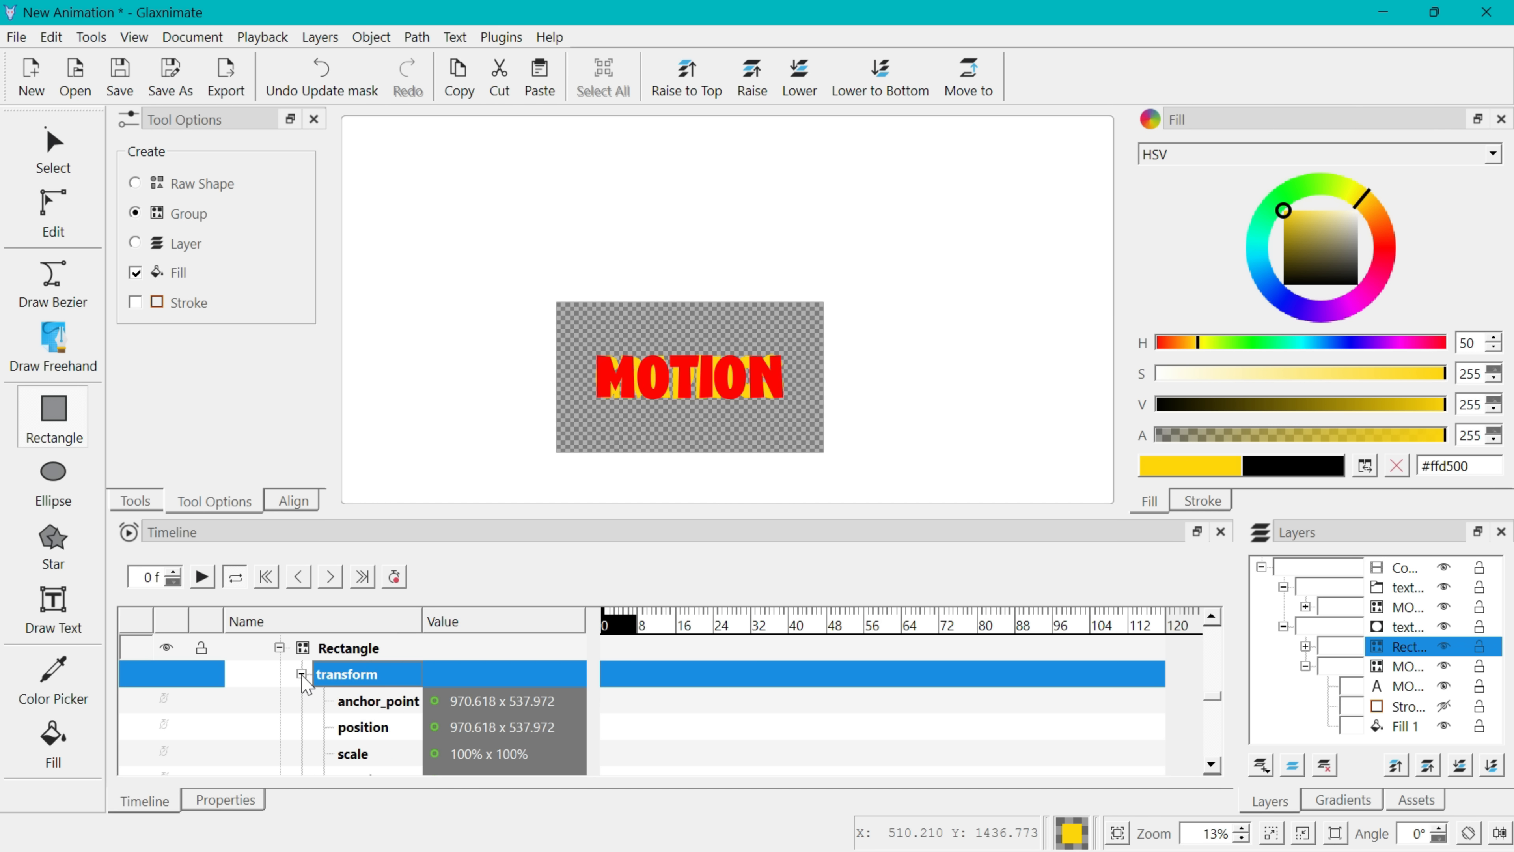
left_click(394, 703)
left_click(472, 728)
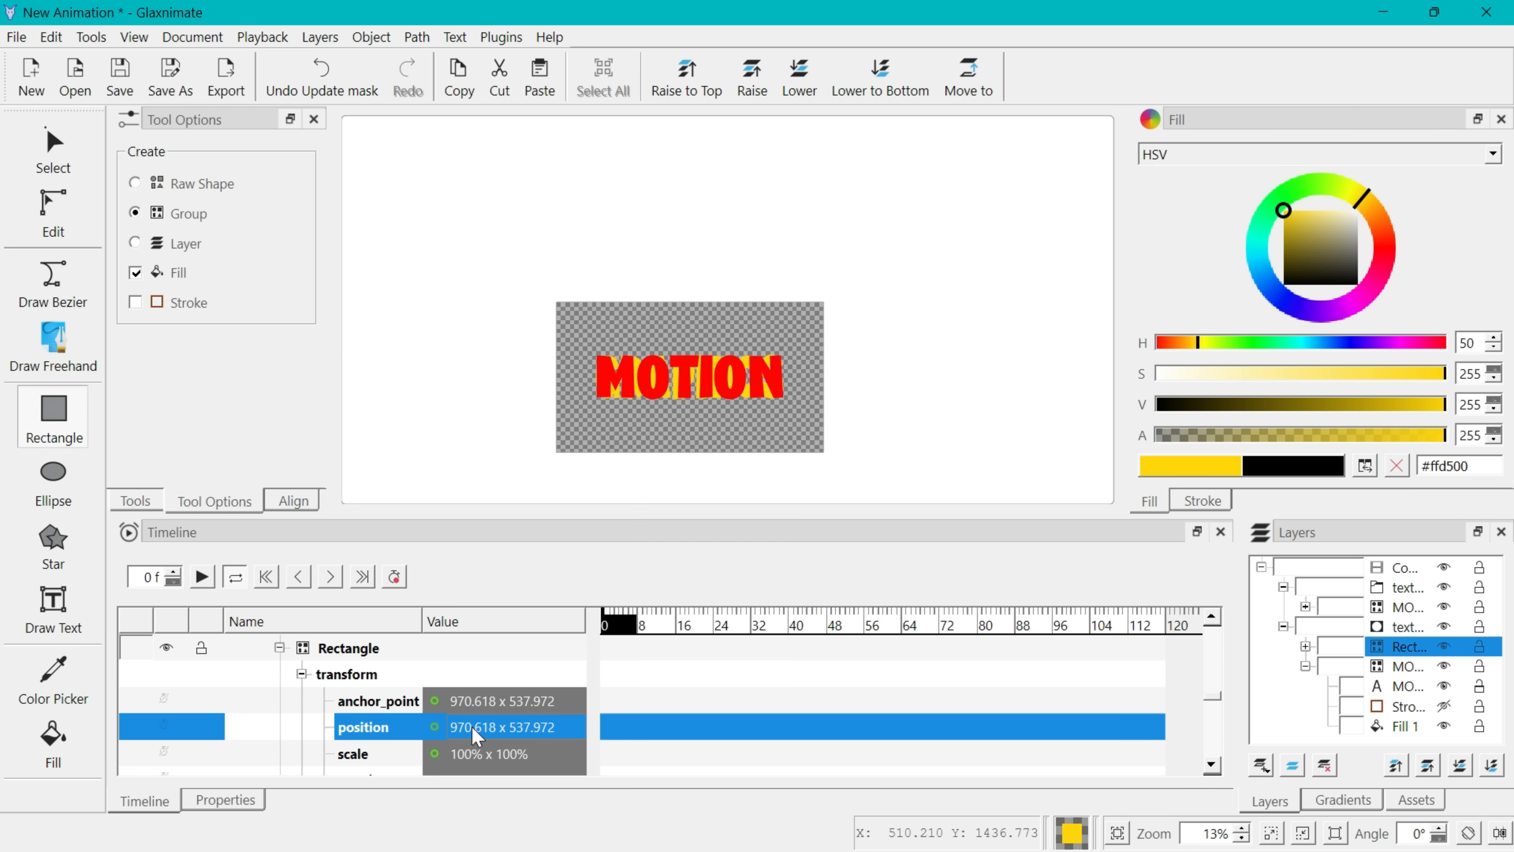
left_click_drag(608, 631, 1071, 628)
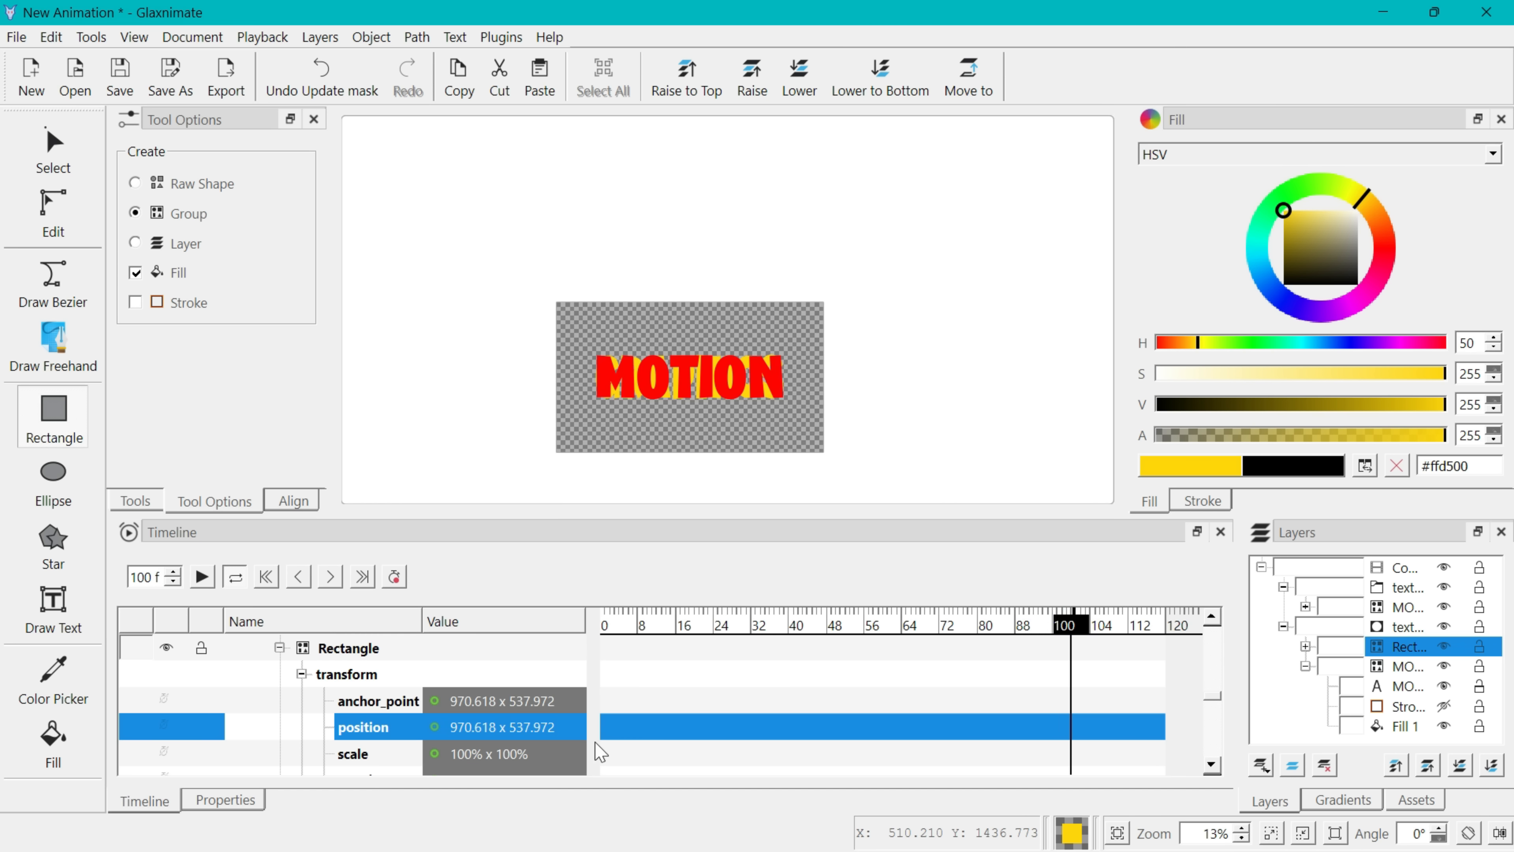
right_click(409, 740)
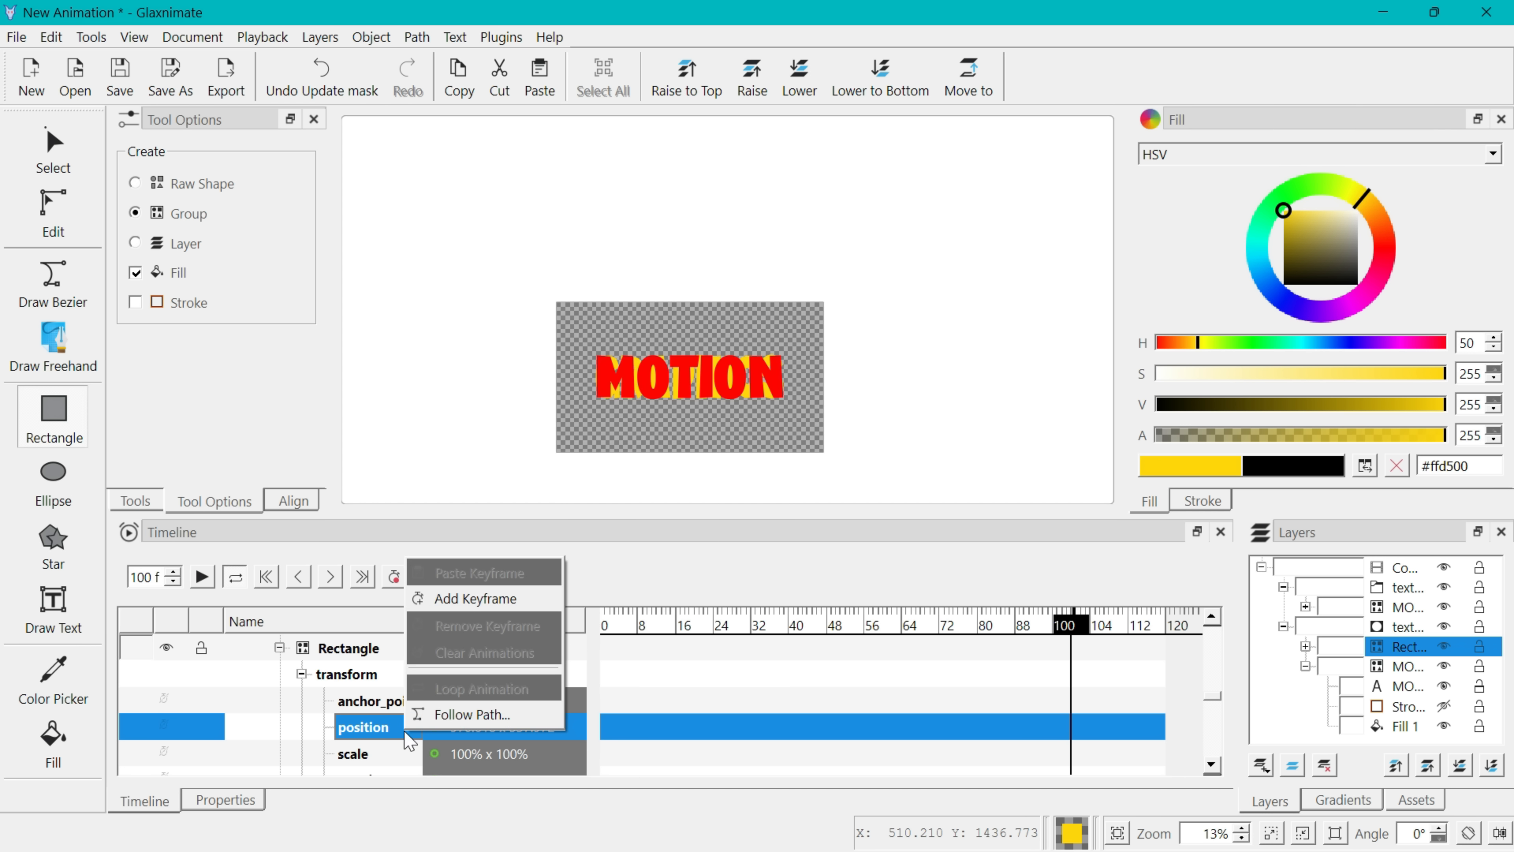
left_click(480, 599)
double_click(467, 728)
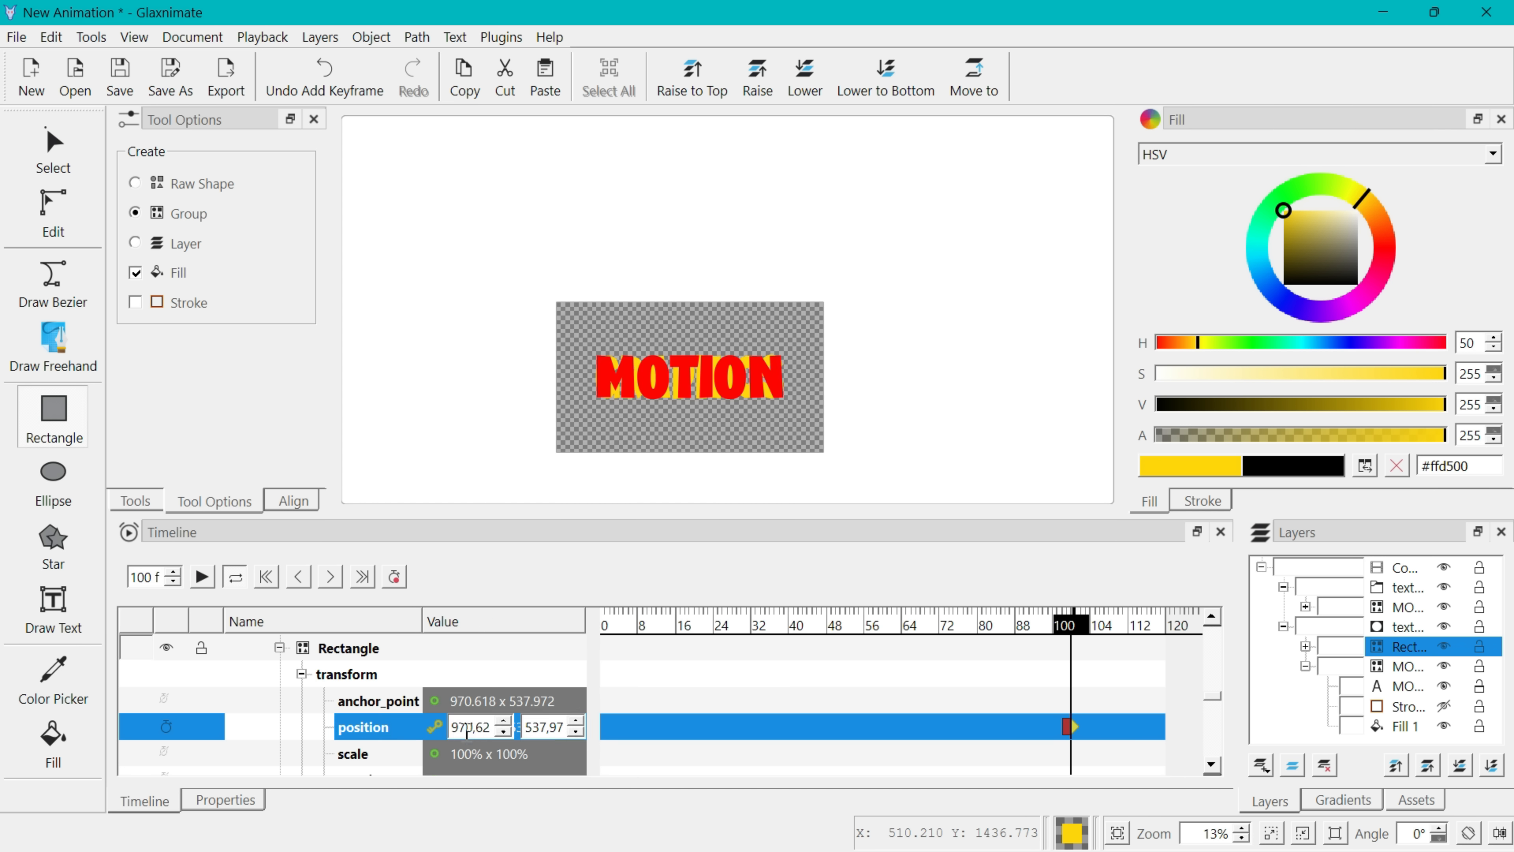
At frame 90, move the yellow rectangle left clear of the MOTION text, to about x -522, and add a position keyframe
left_click_drag(1072, 645, 1025, 636)
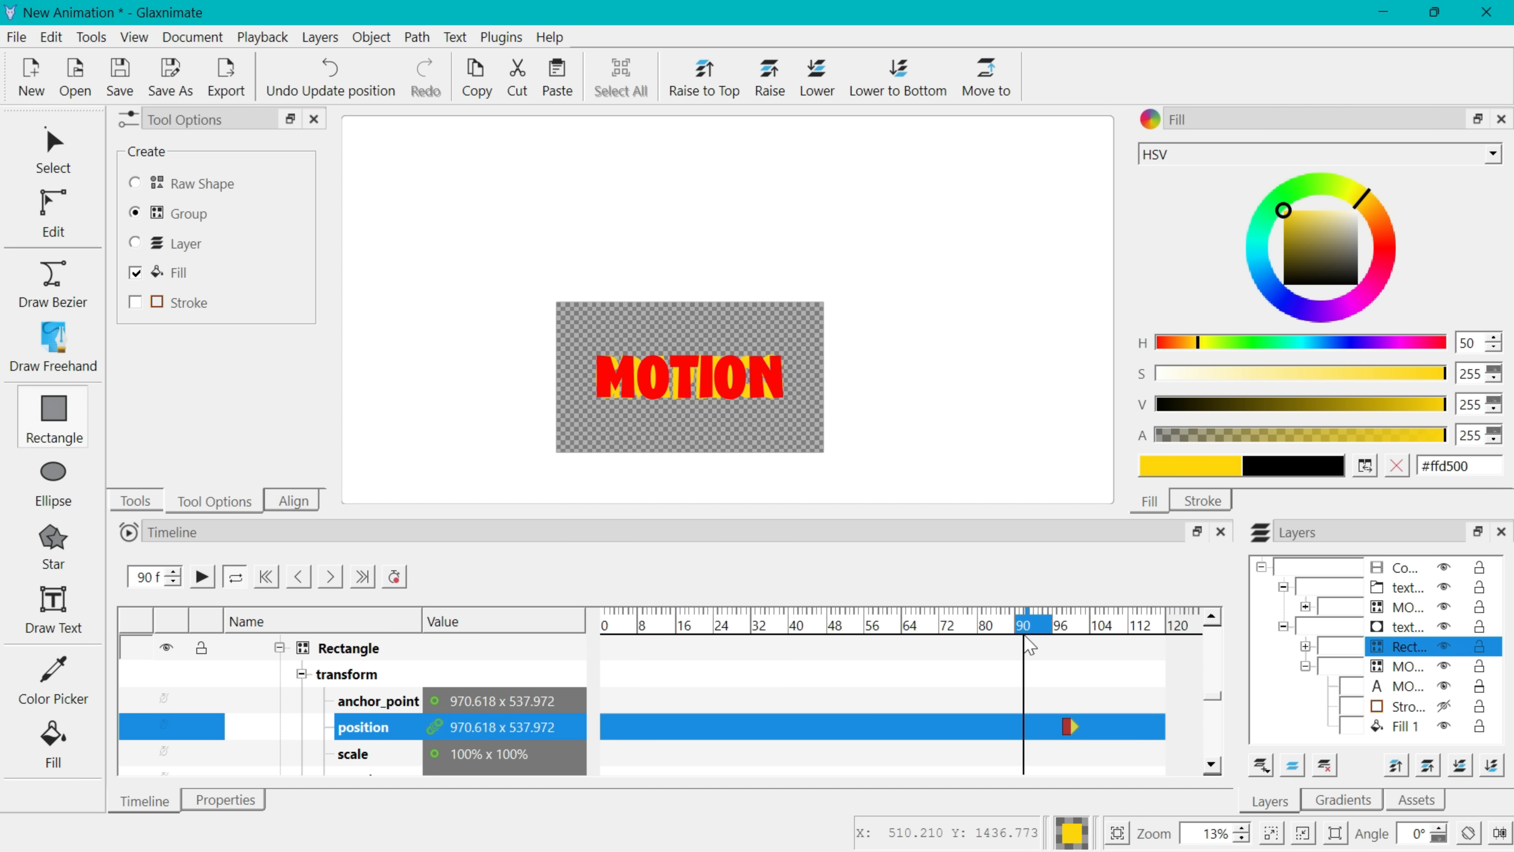
double_click(466, 728)
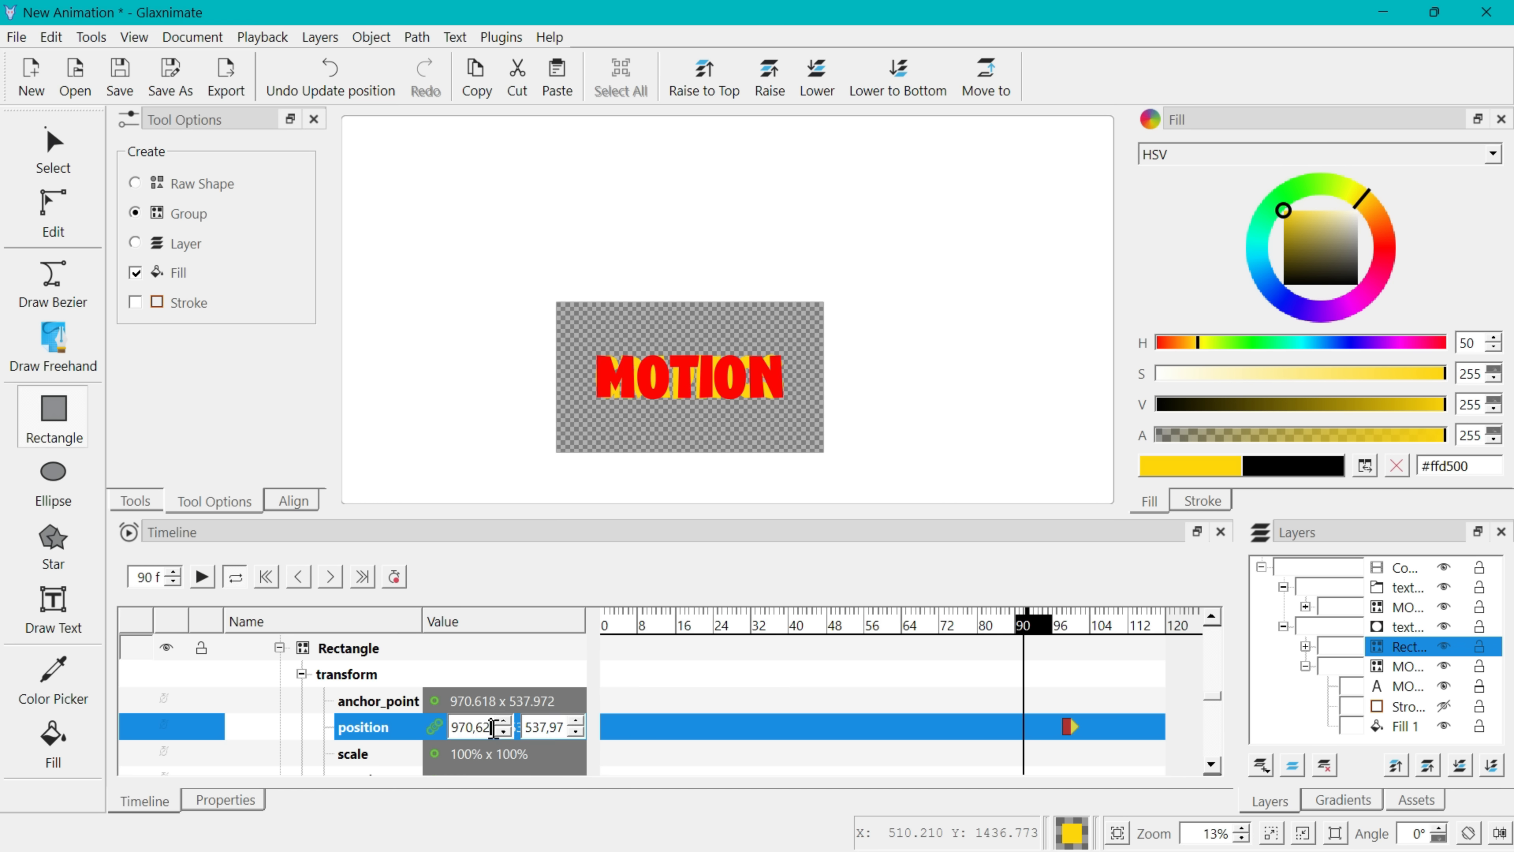
left_click_drag(496, 728, 440, 730)
type("0")
key("Return")
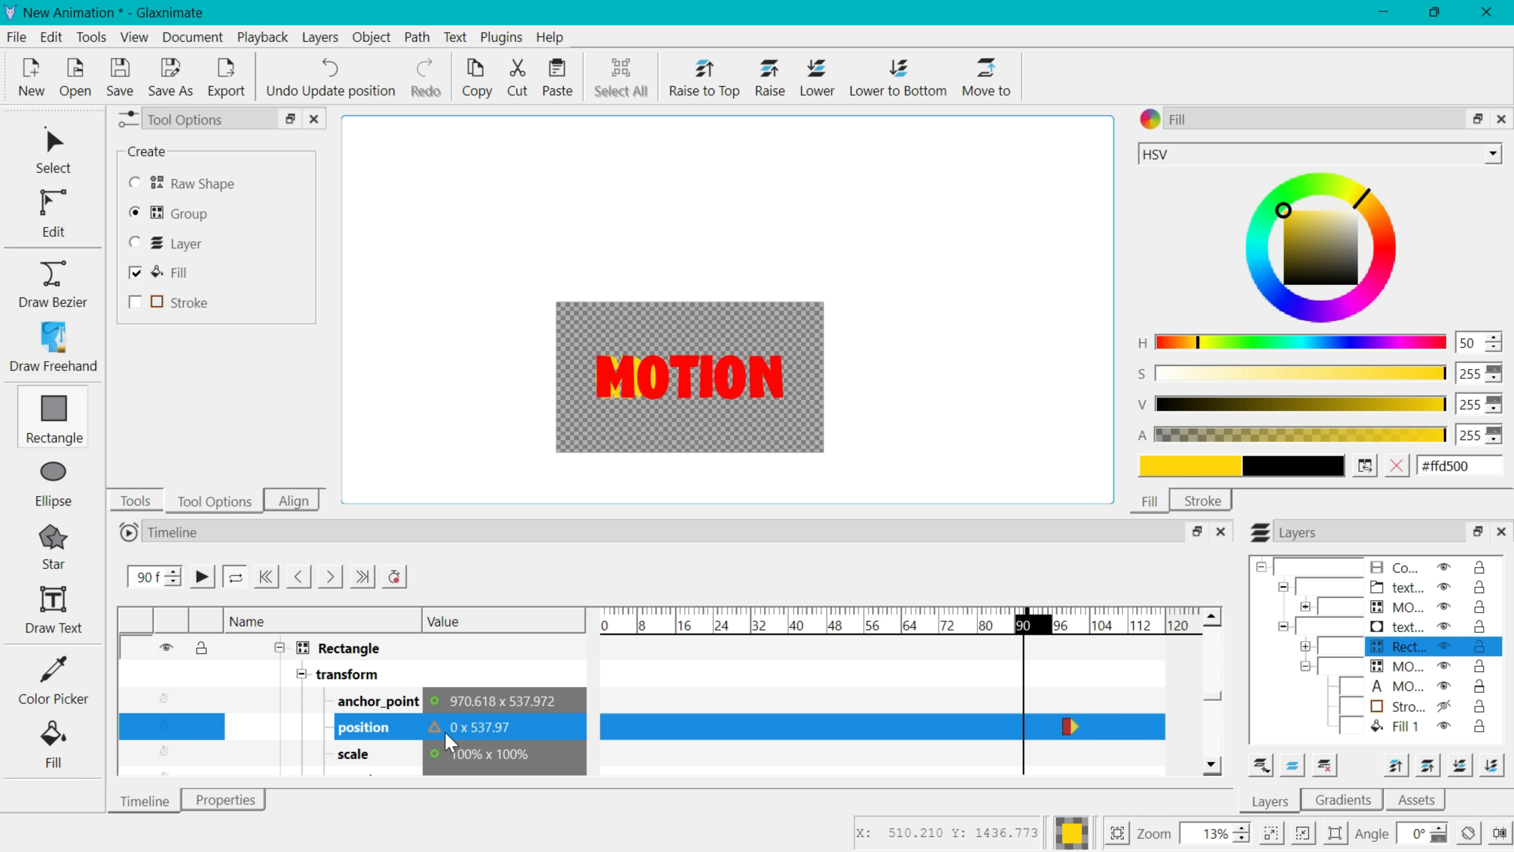
left_click(52, 152)
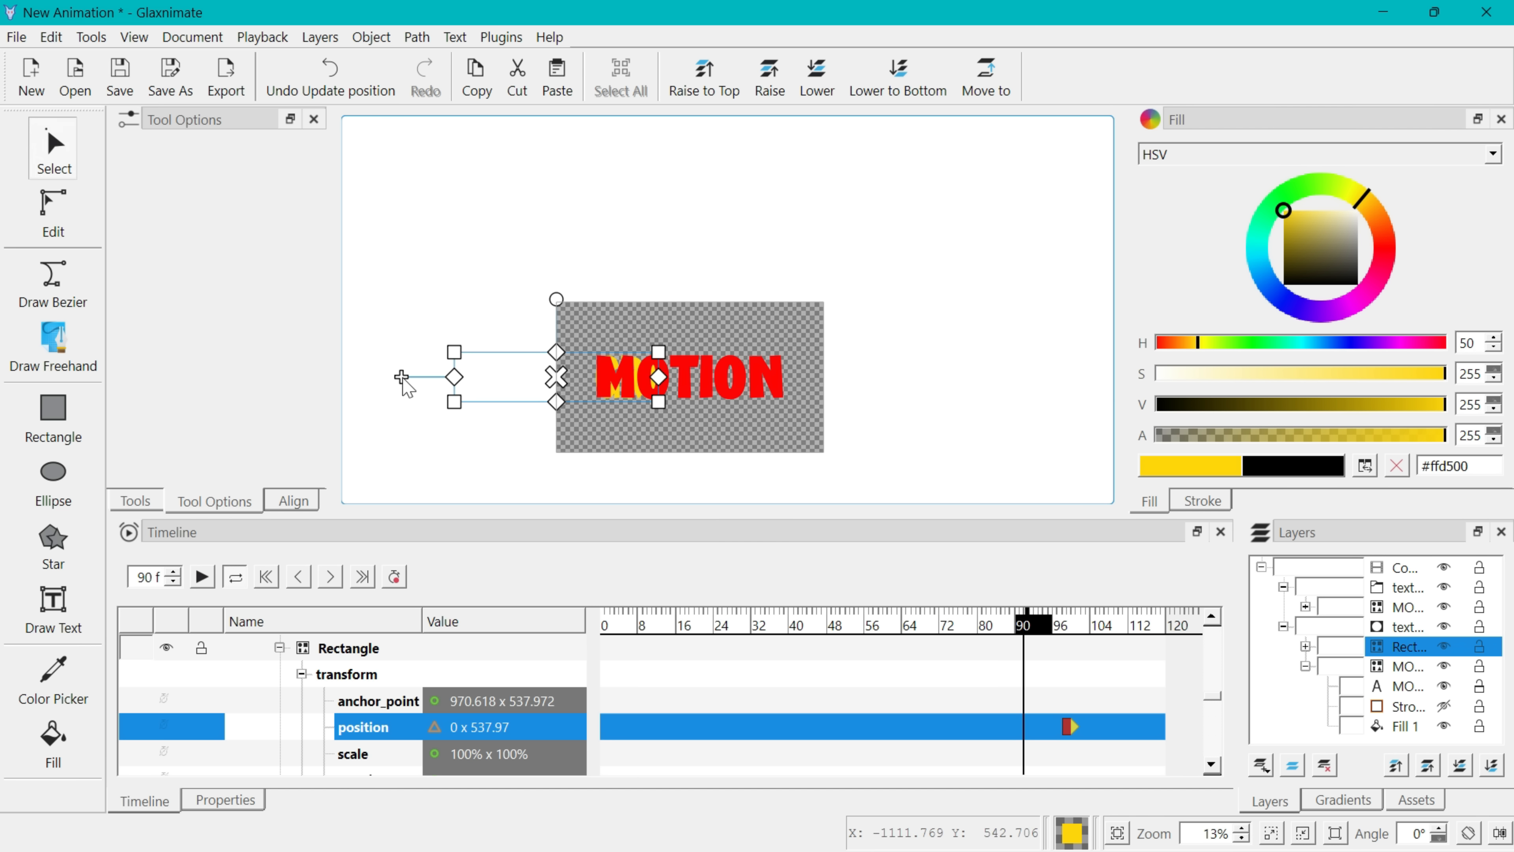
left_click_drag(403, 381, 330, 385)
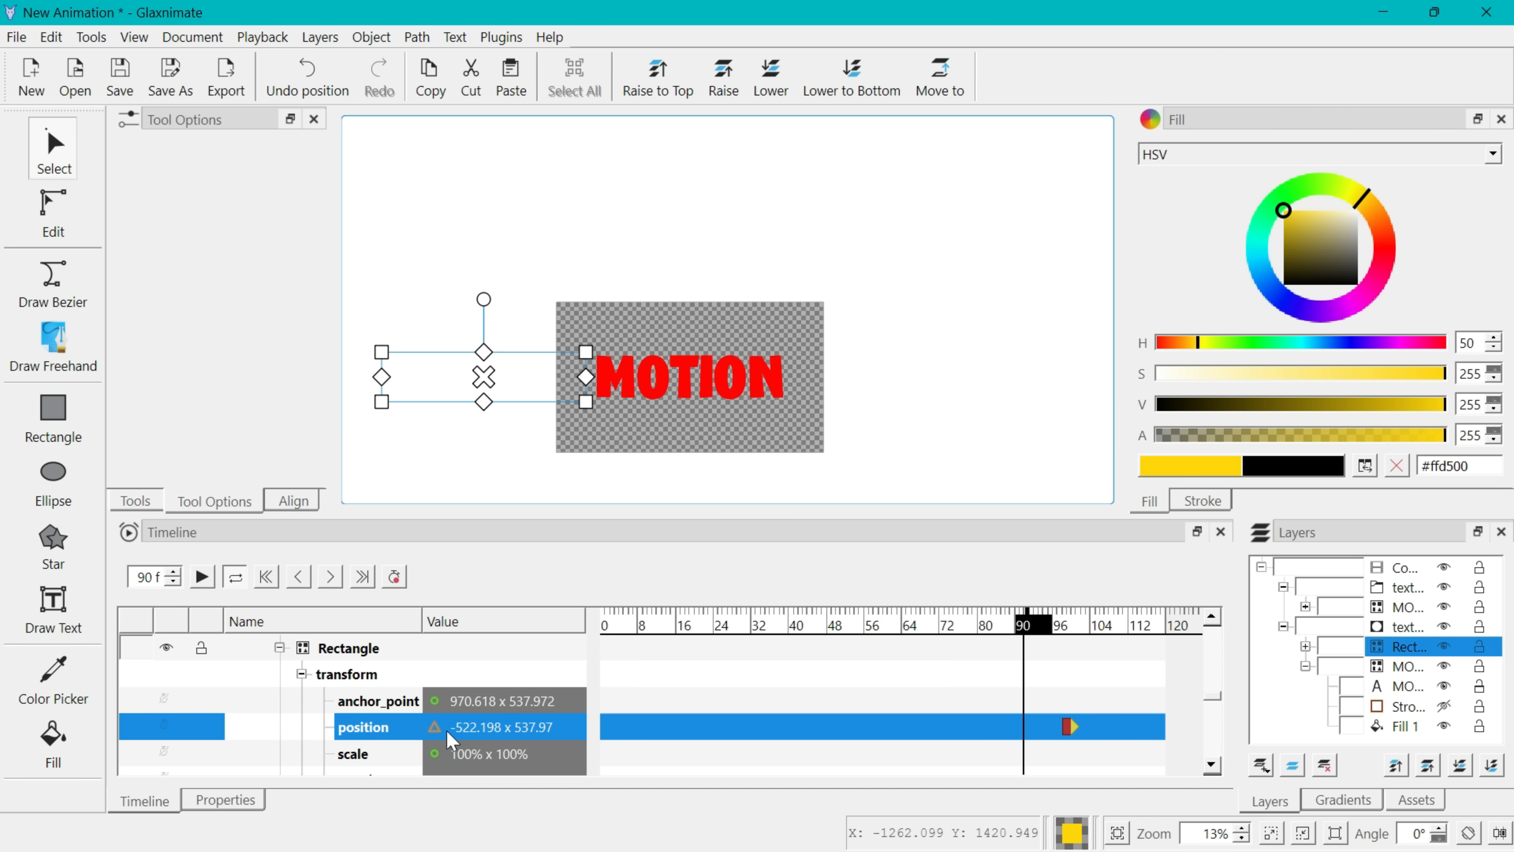
right_click(464, 740)
left_click(524, 603)
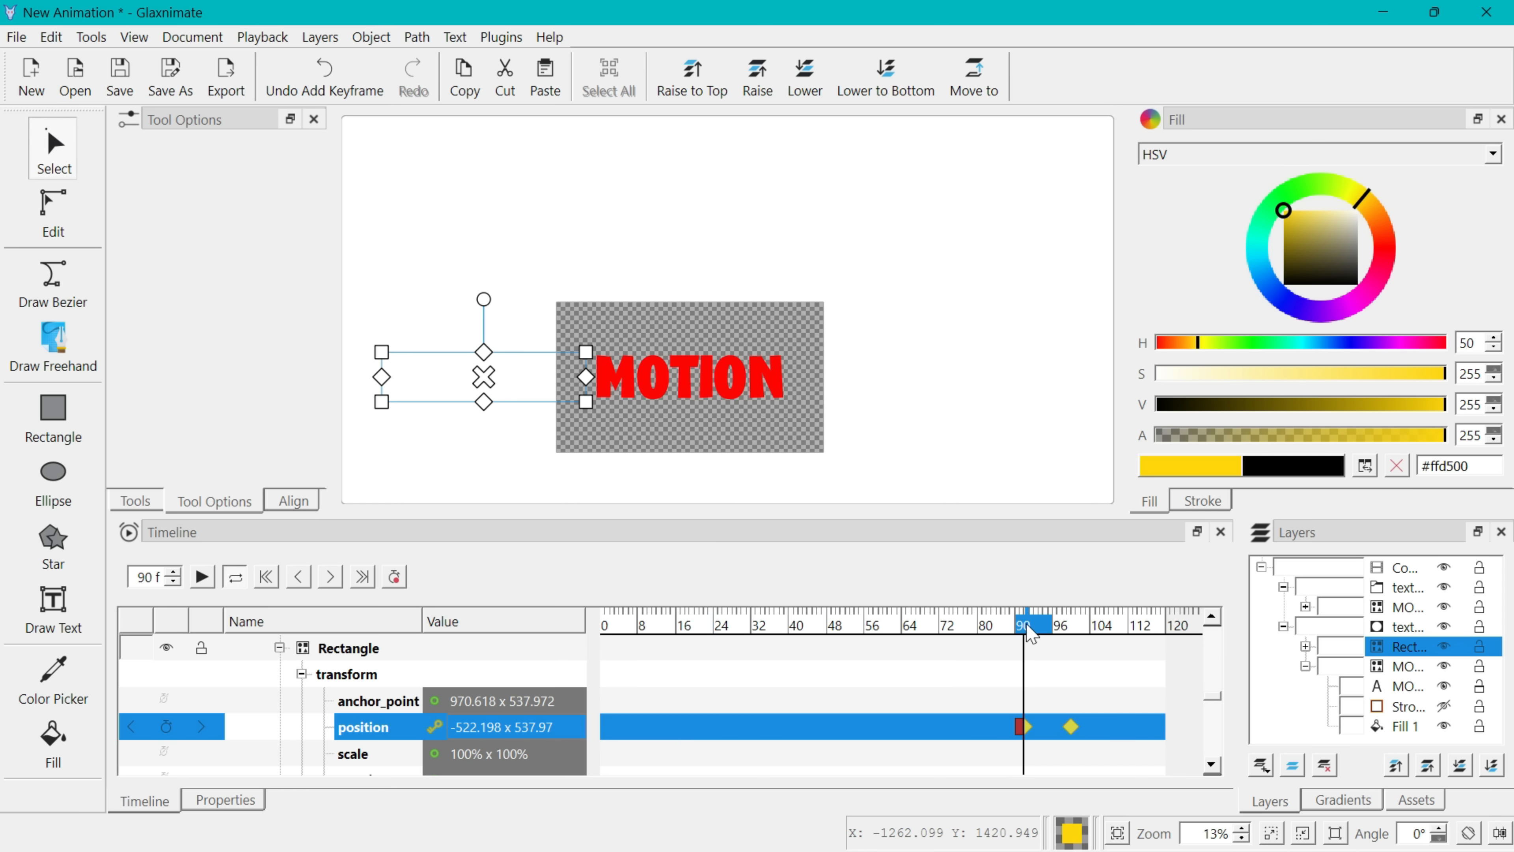
Add a position keyframe at frame 0 holding the yellow rectangle in its off-text position
left_click_drag(1026, 623, 551, 647)
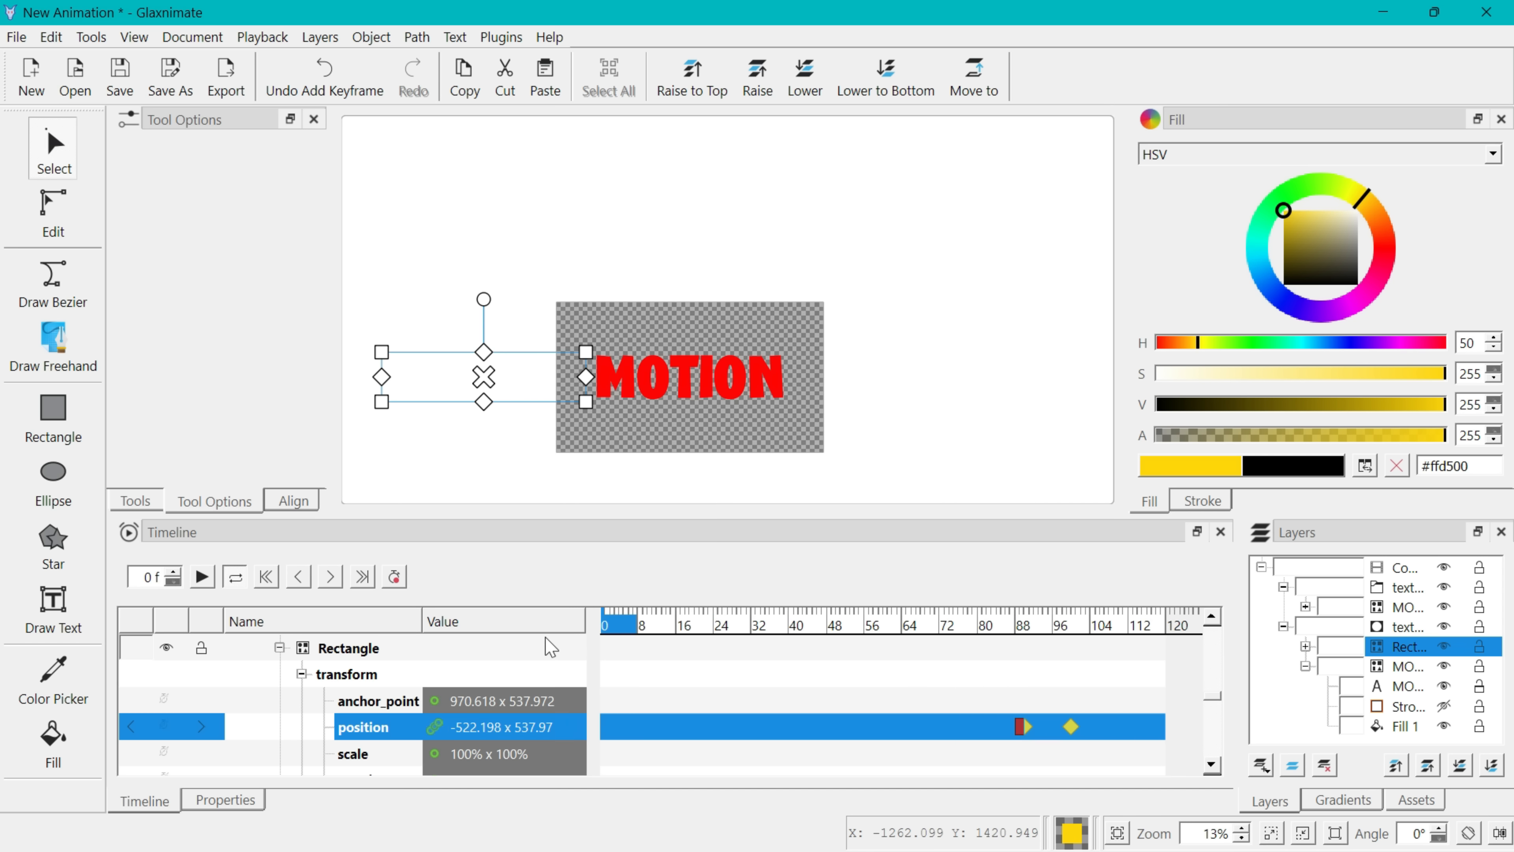
right_click(462, 724)
left_click(534, 593)
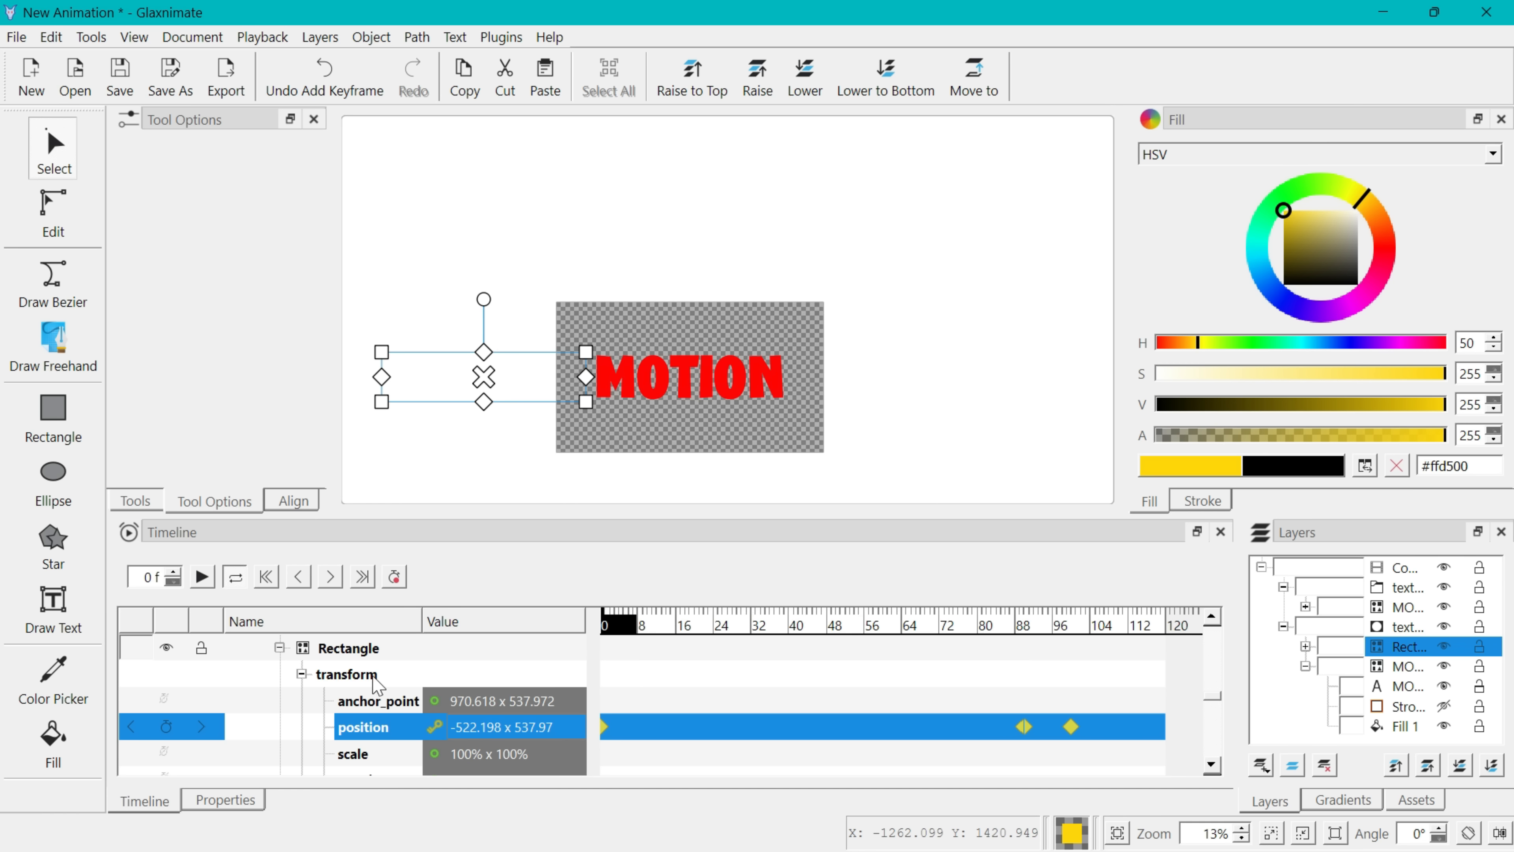
Draw a red filled rectangle slightly larger than the MOTION text in the texto rojo layer, covering the text
left_click(279, 648)
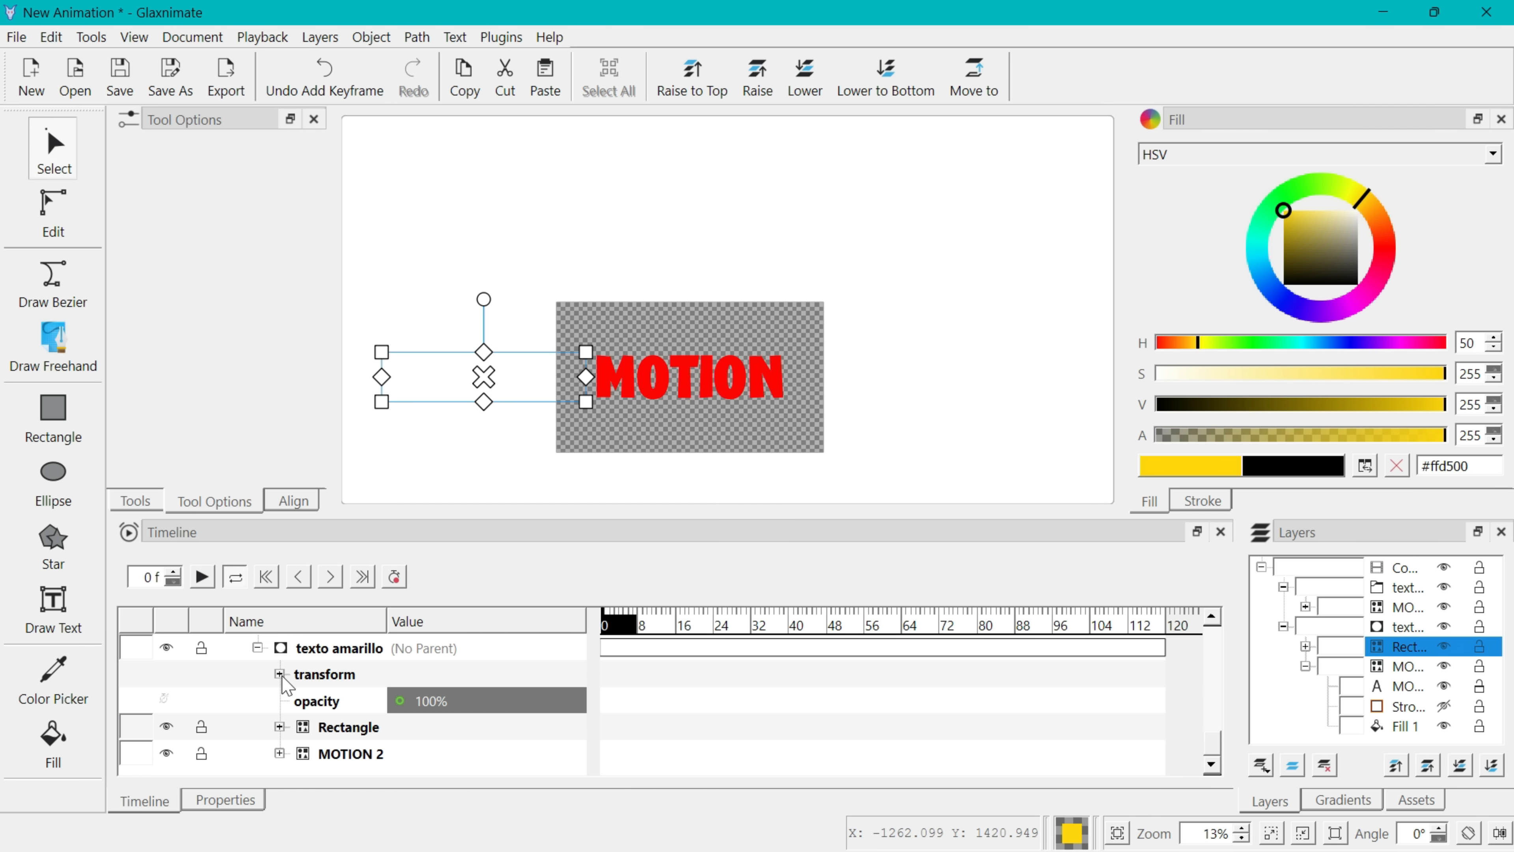
left_click(257, 648)
left_click(260, 727)
scroll(263, 729, "down", 1)
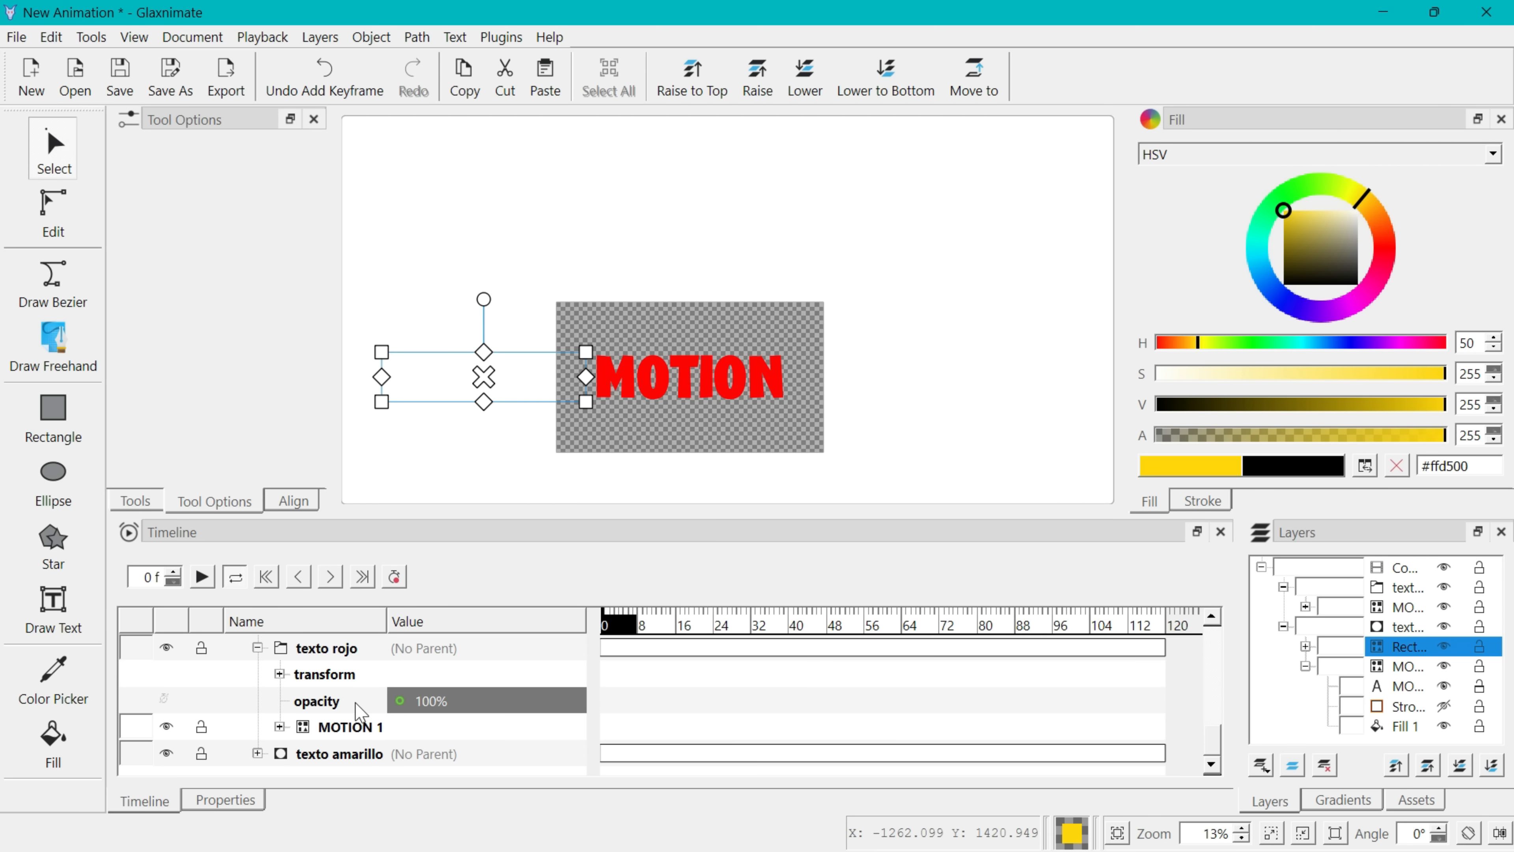
left_click(280, 726)
scroll(372, 688, "down", 2)
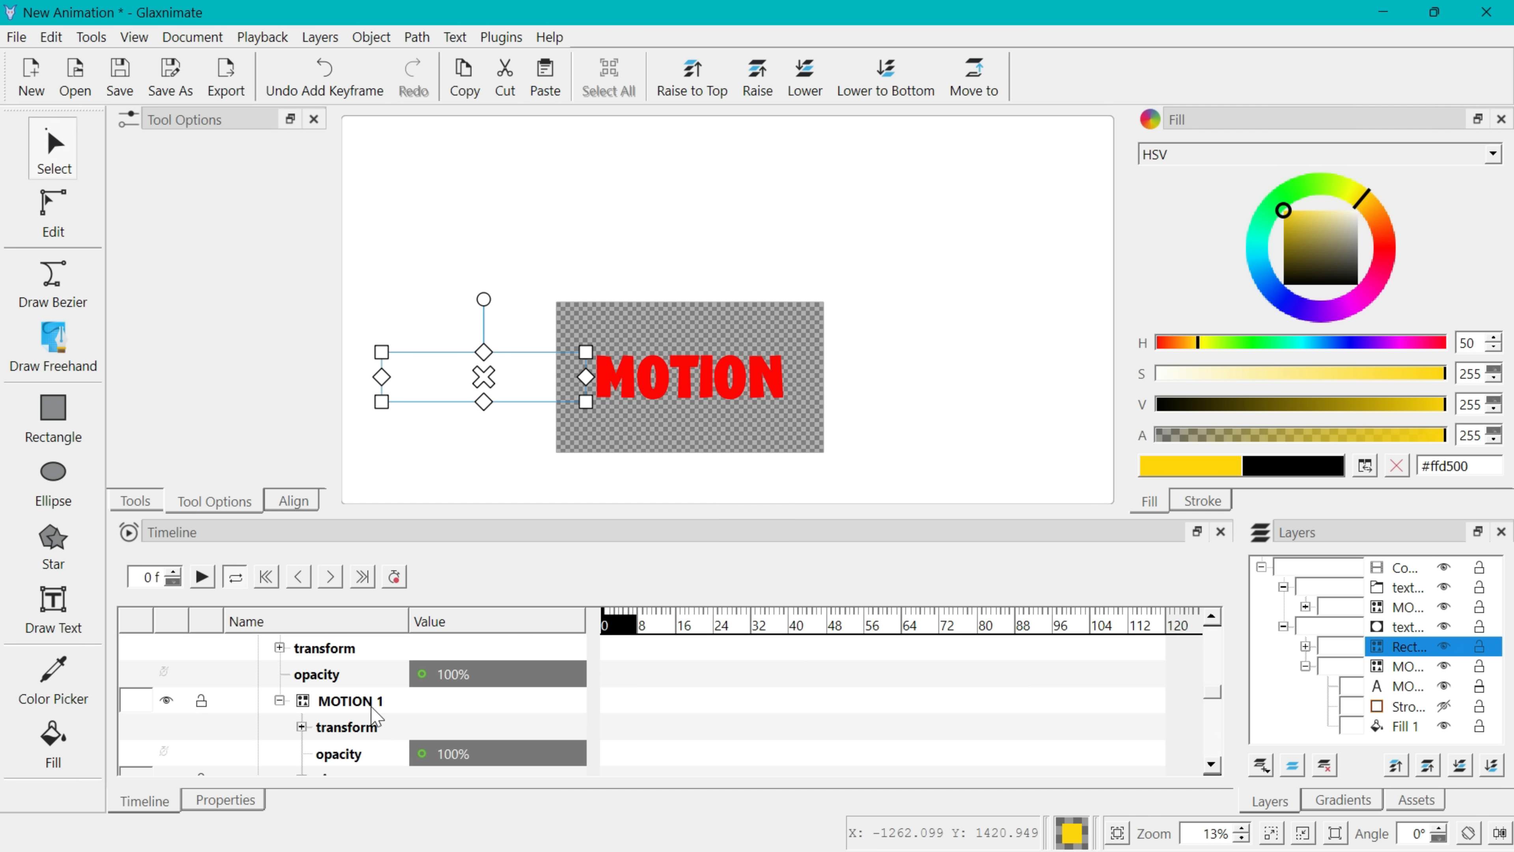
left_click(349, 679)
key("F4")
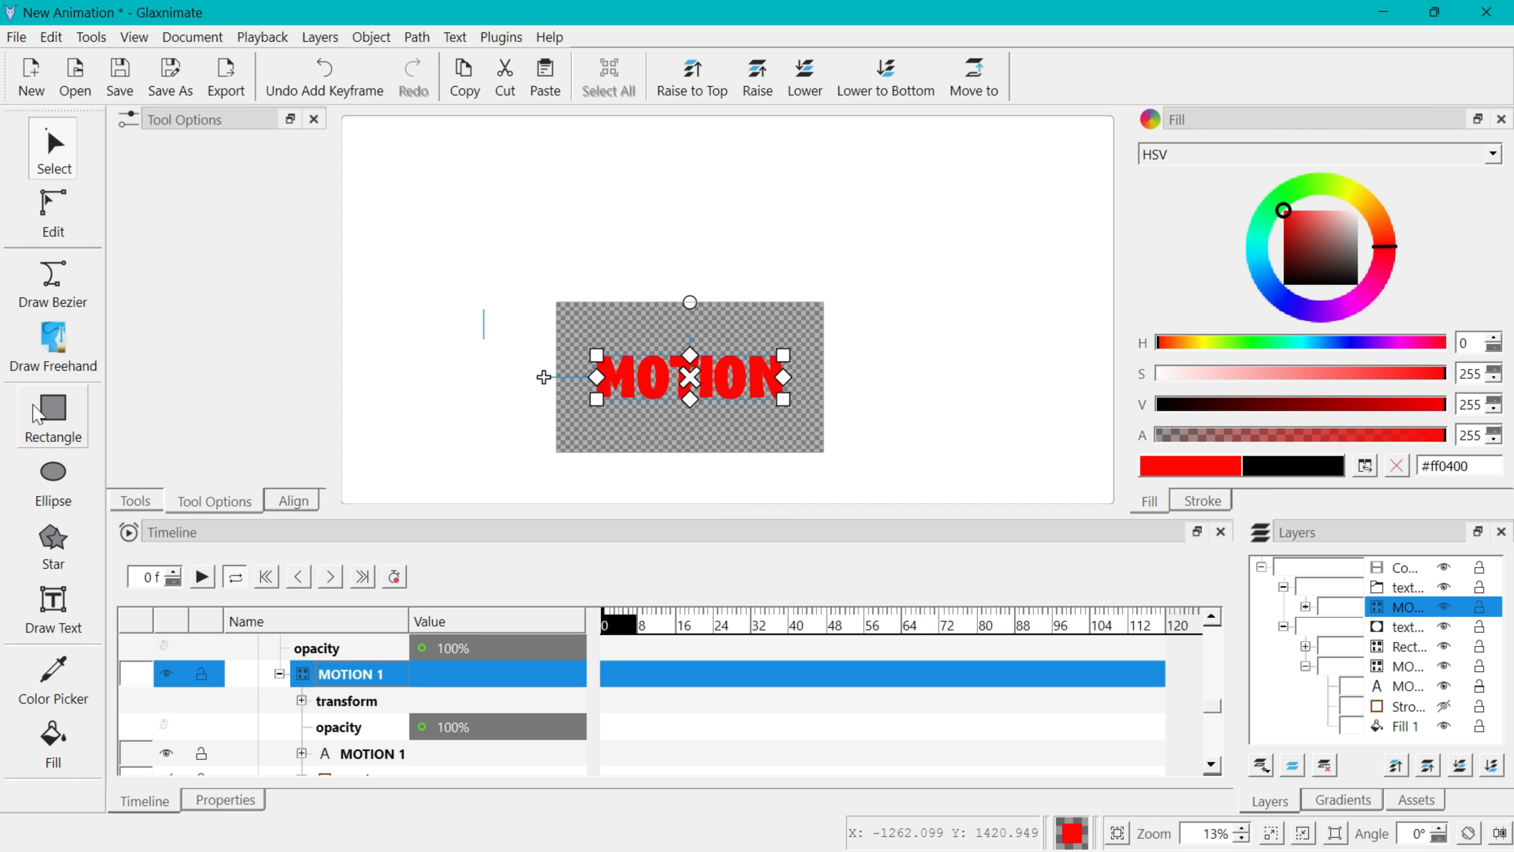
left_click_drag(584, 349, 796, 399)
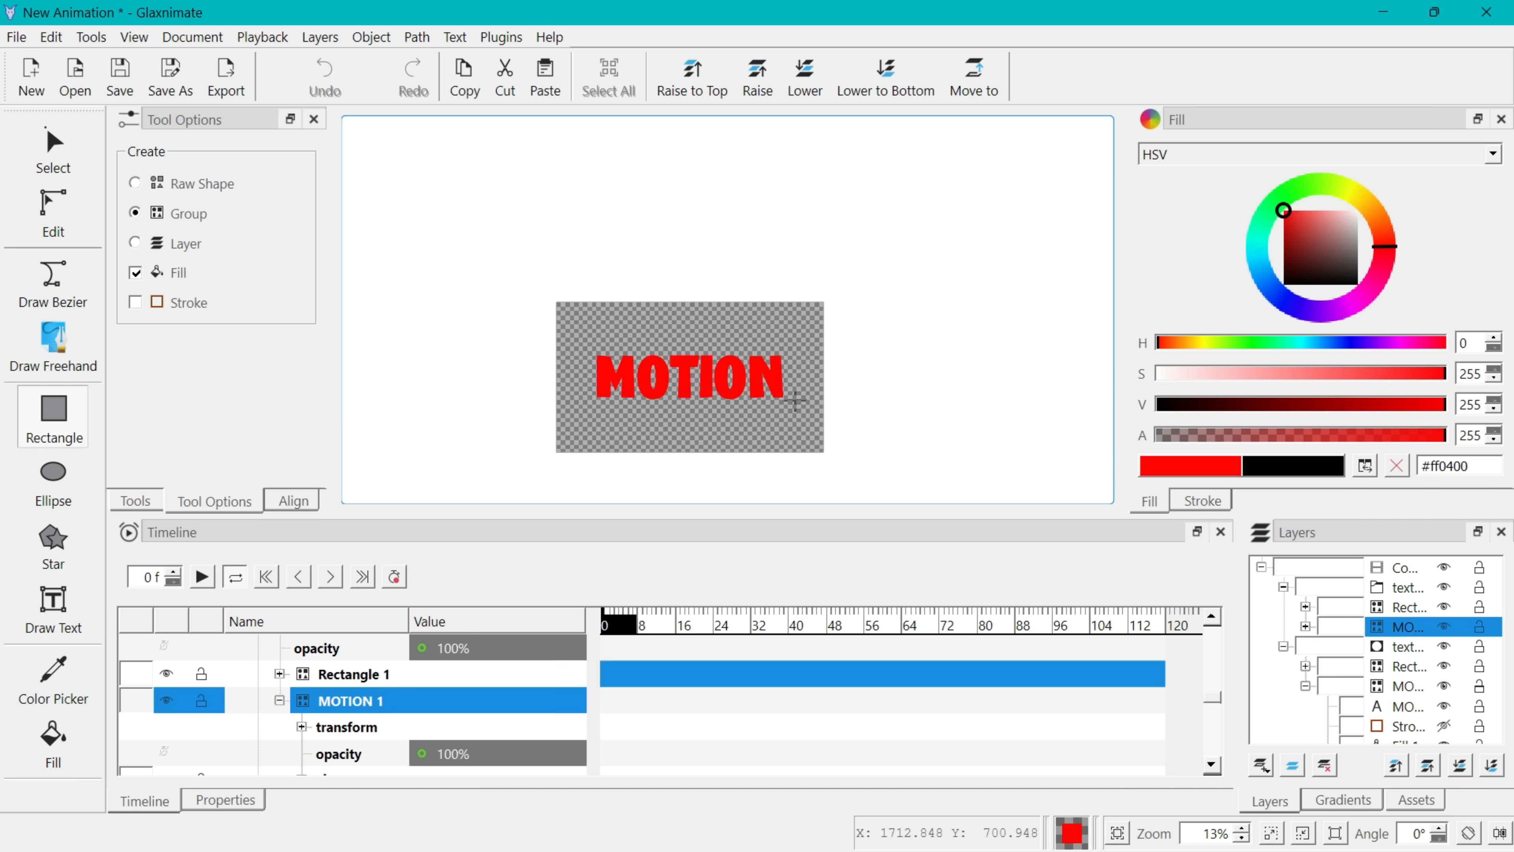
Convert the texto rojo layer to a mask
left_click(384, 679)
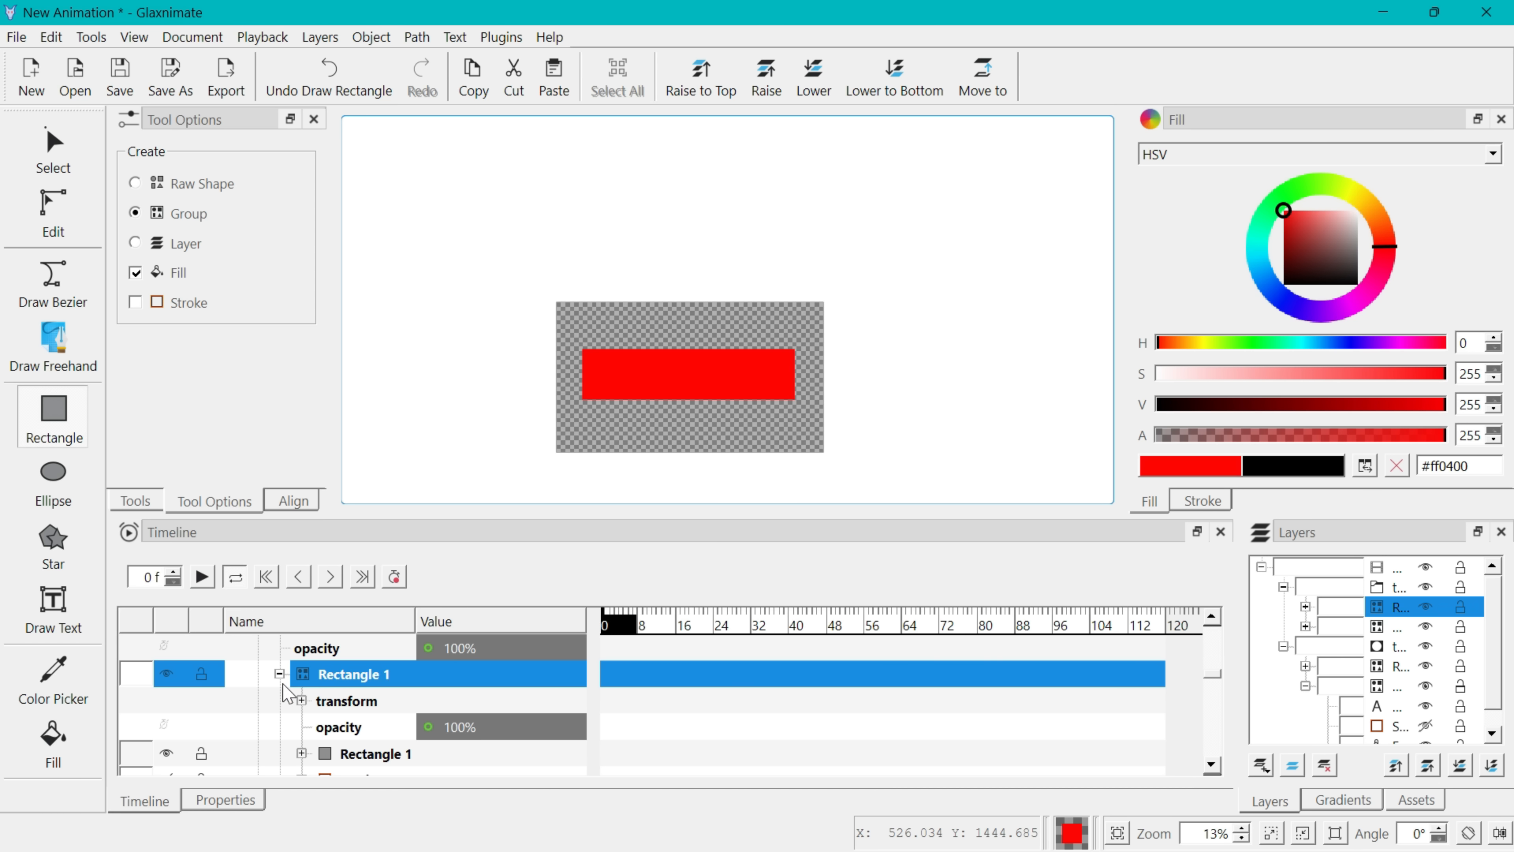
scroll(326, 674, "up", 1)
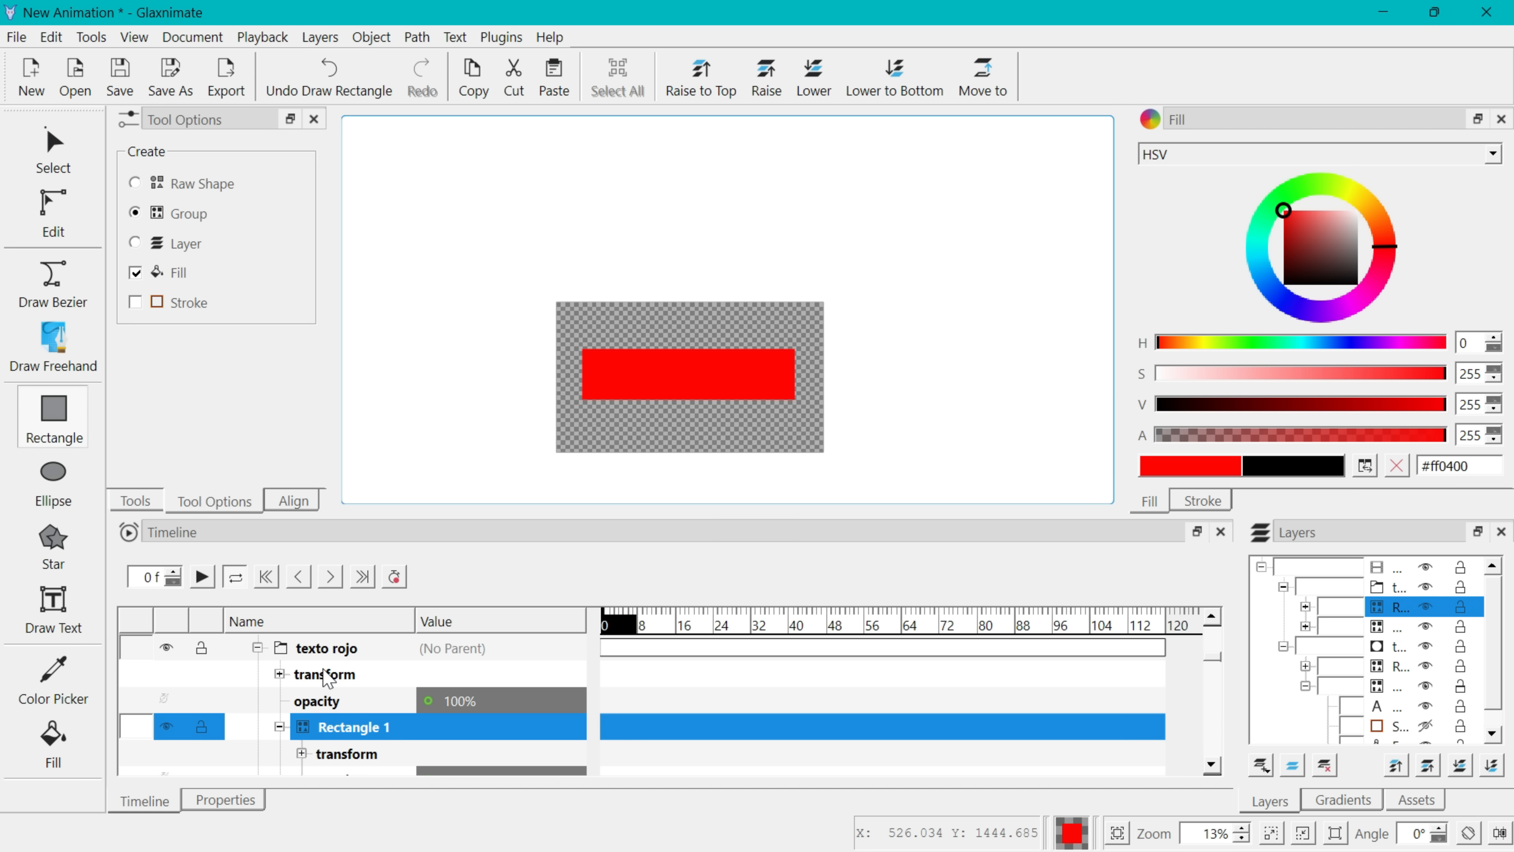
left_click(365, 652)
right_click(370, 659)
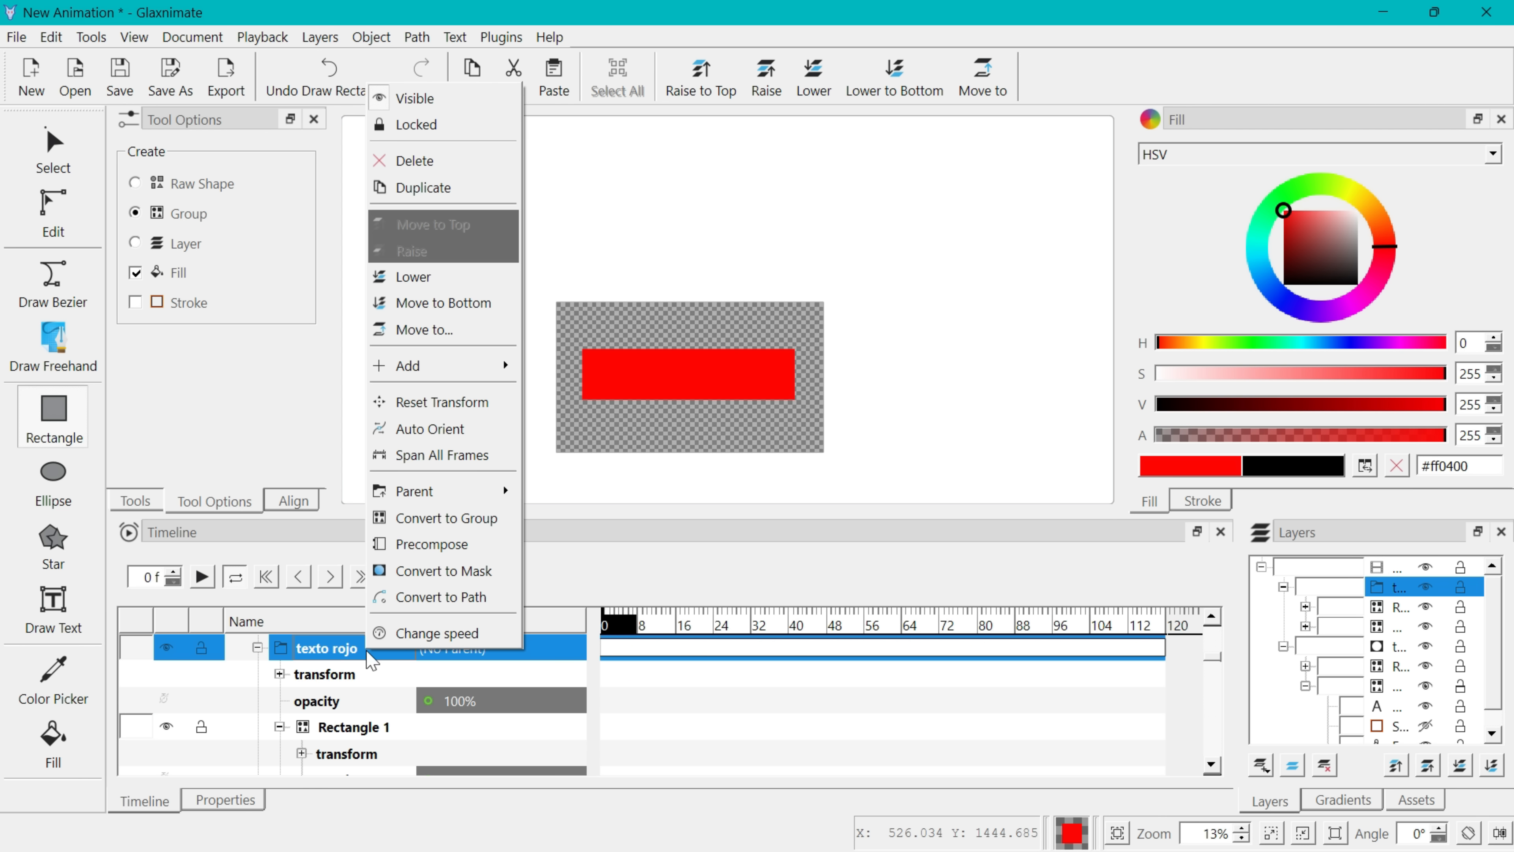
left_click(433, 576)
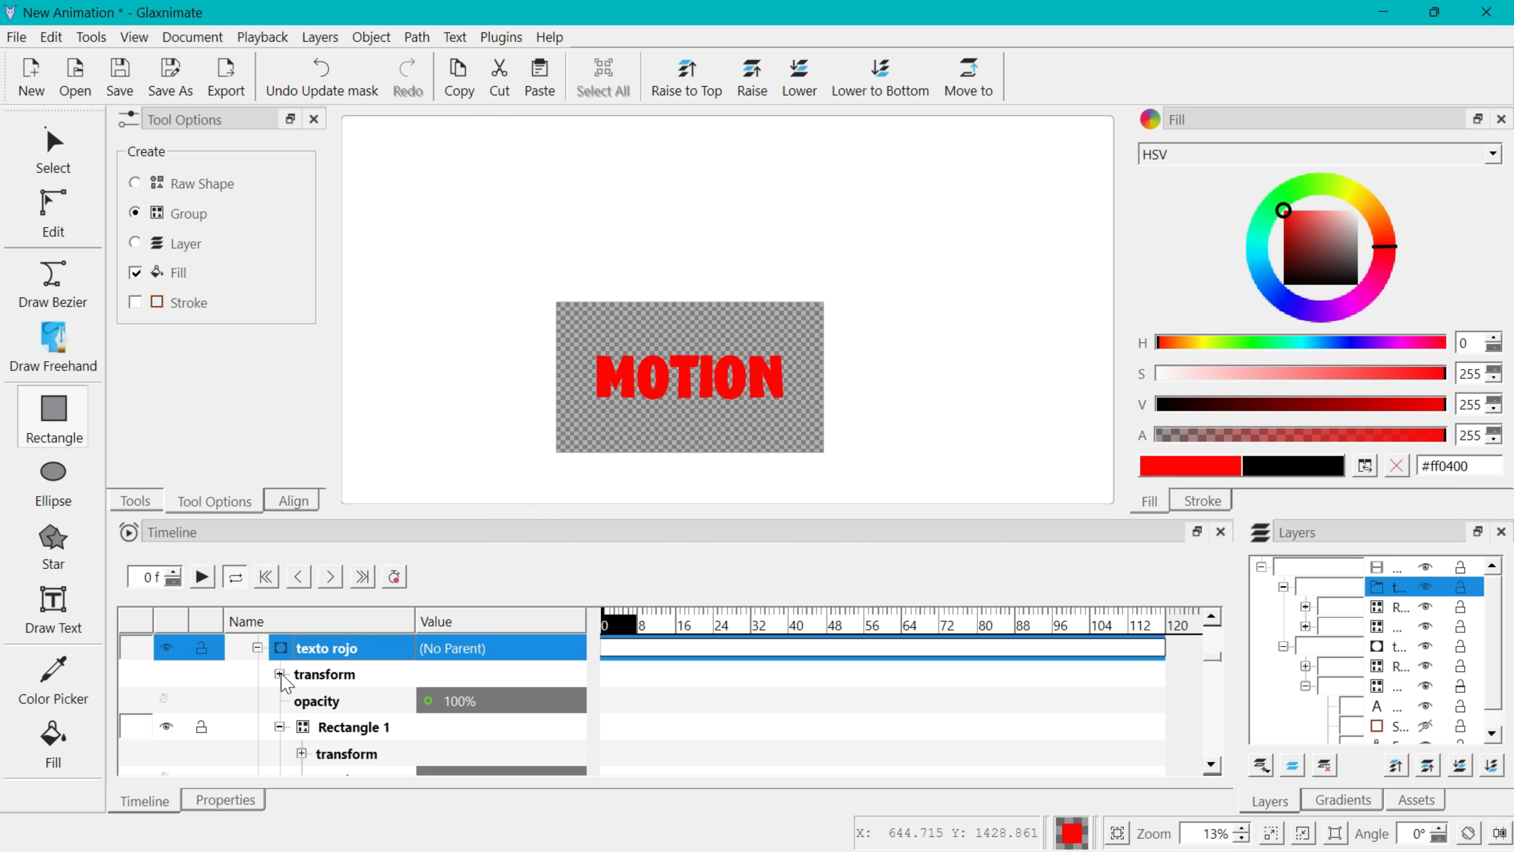
Add a position keyframe at frame 4 to the Rectangle 1 group in the texto rojo mask and activate the Select tool
left_click(338, 728)
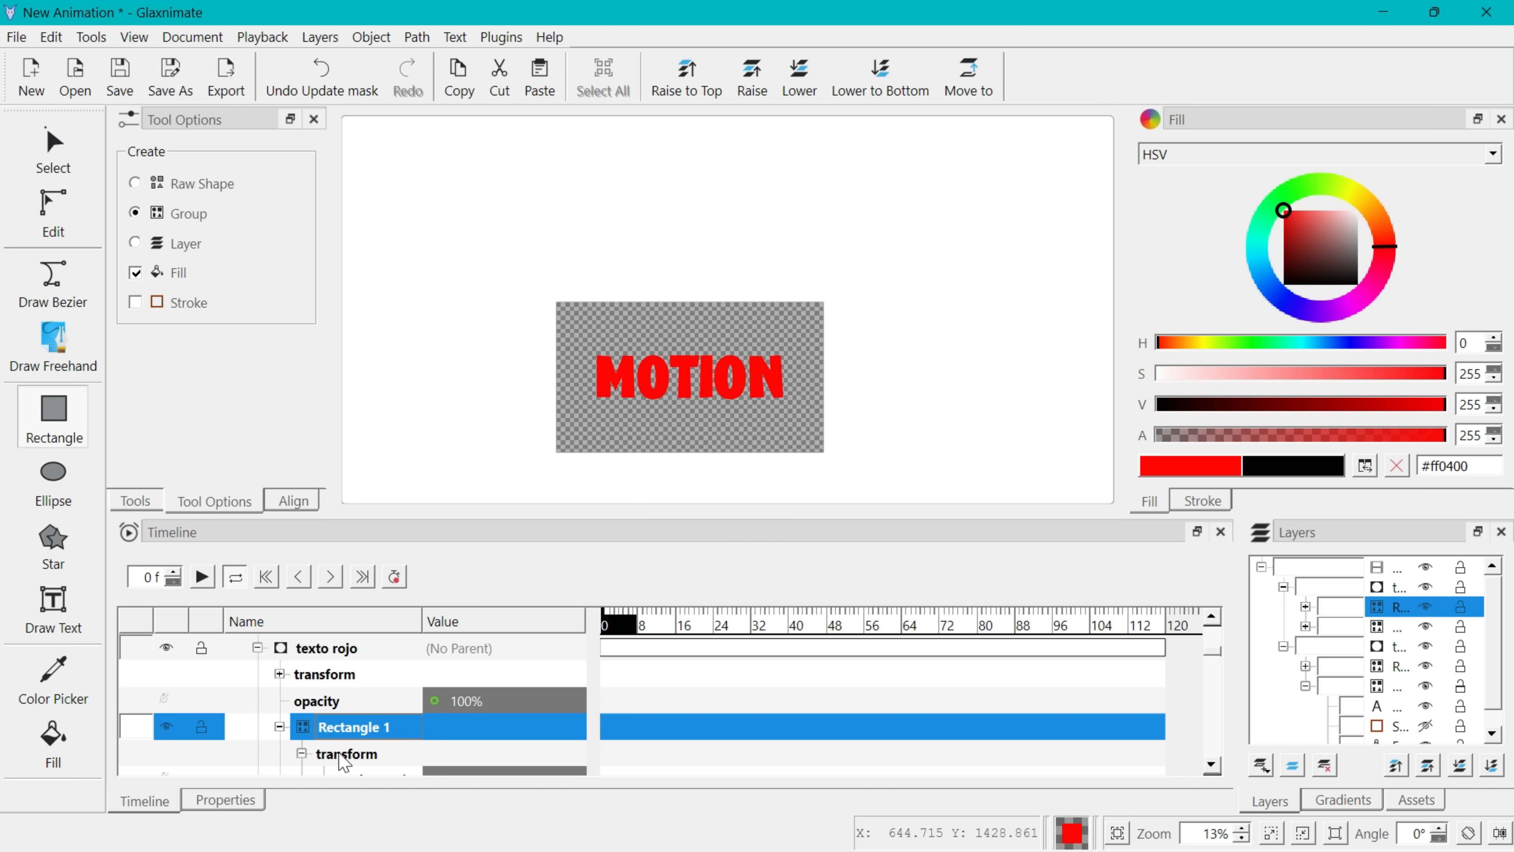
left_click(462, 759)
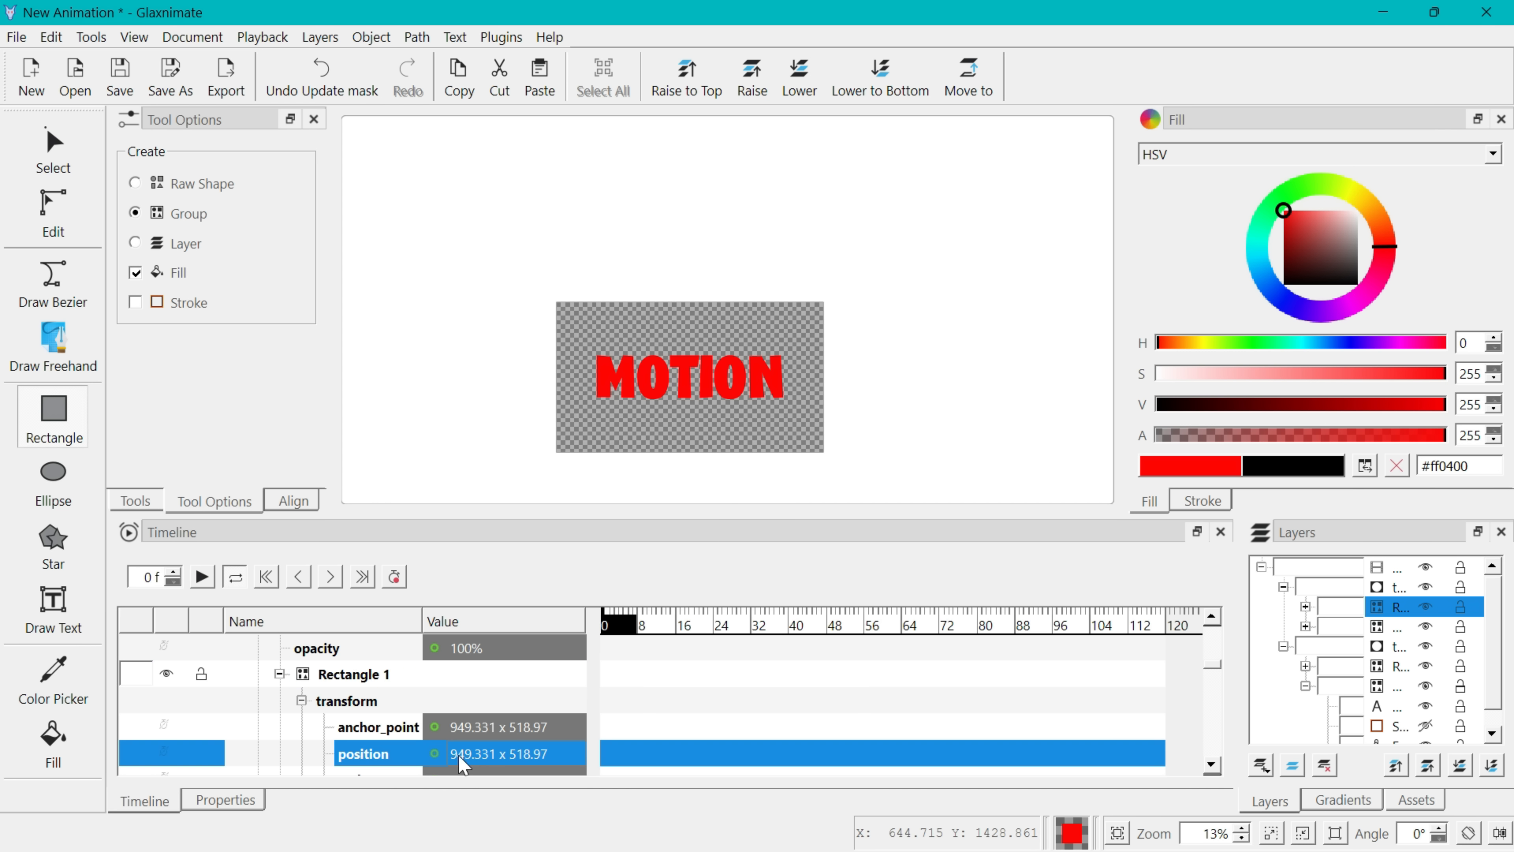
left_click_drag(610, 630, 623, 630)
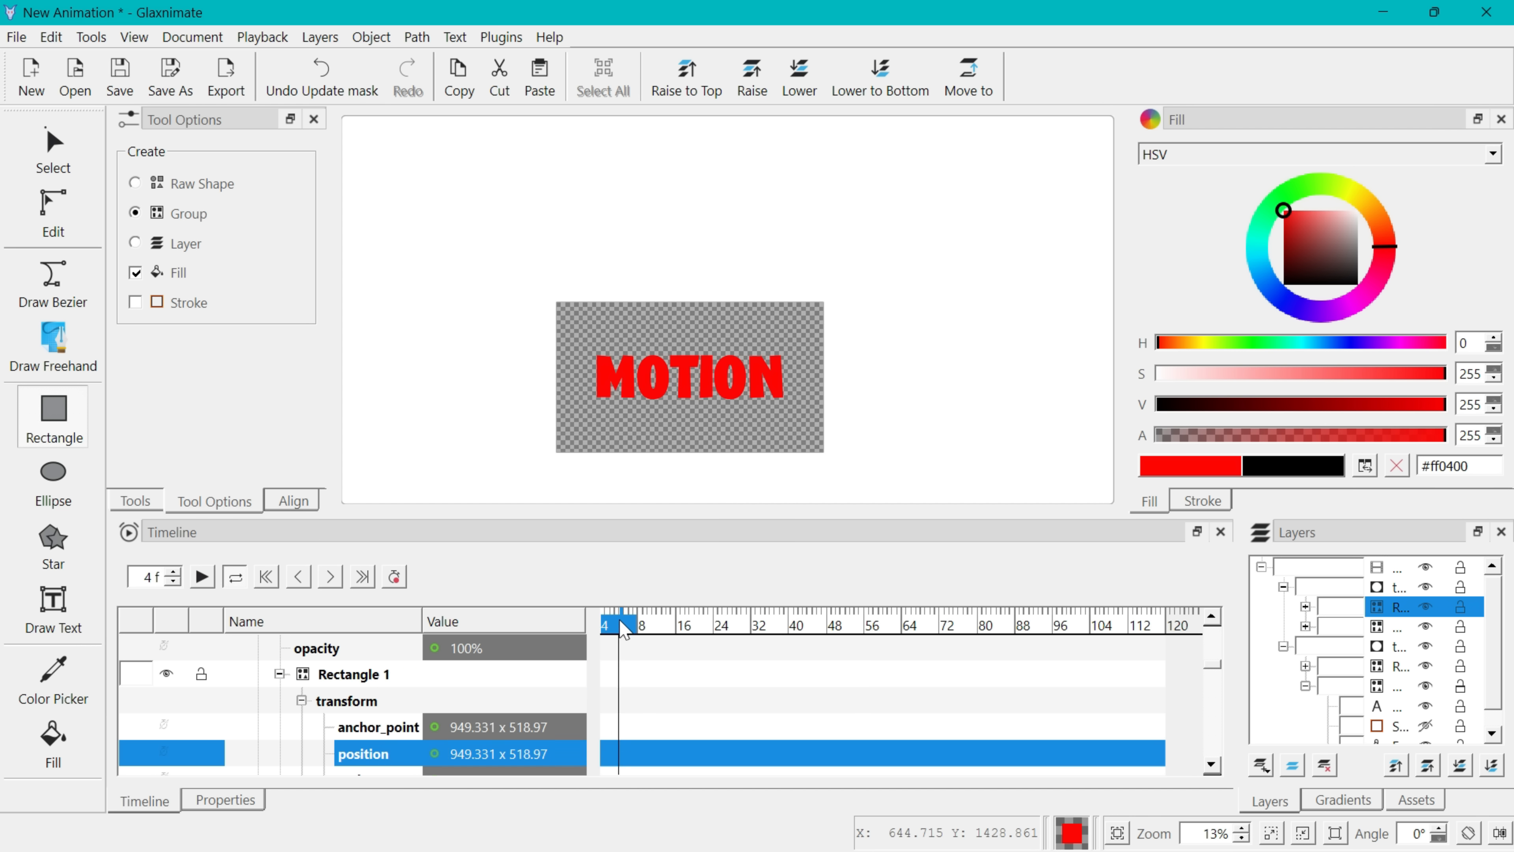
right_click(470, 754)
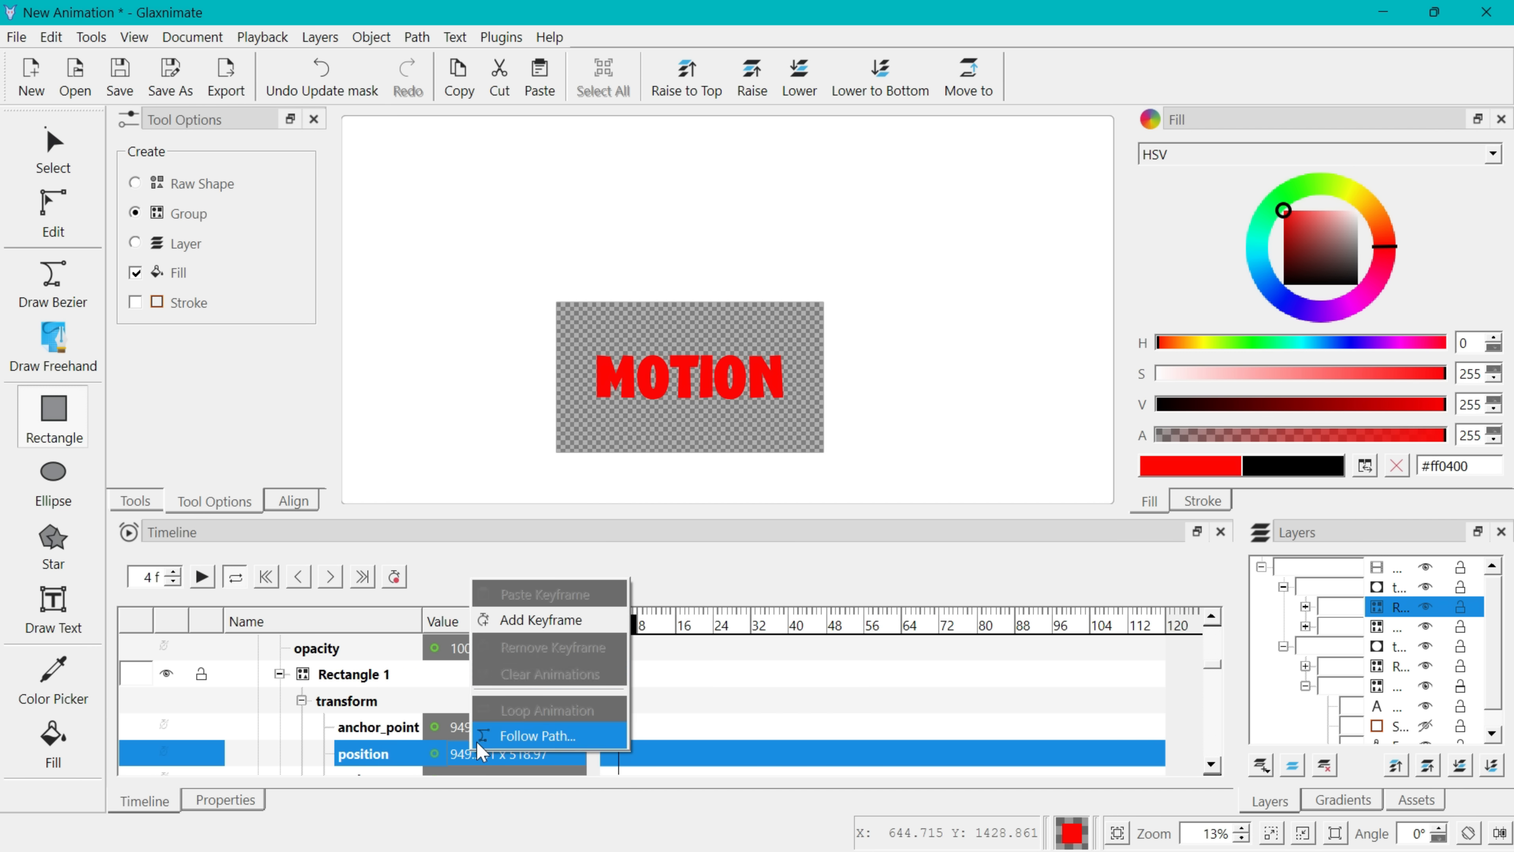
left_click(531, 630)
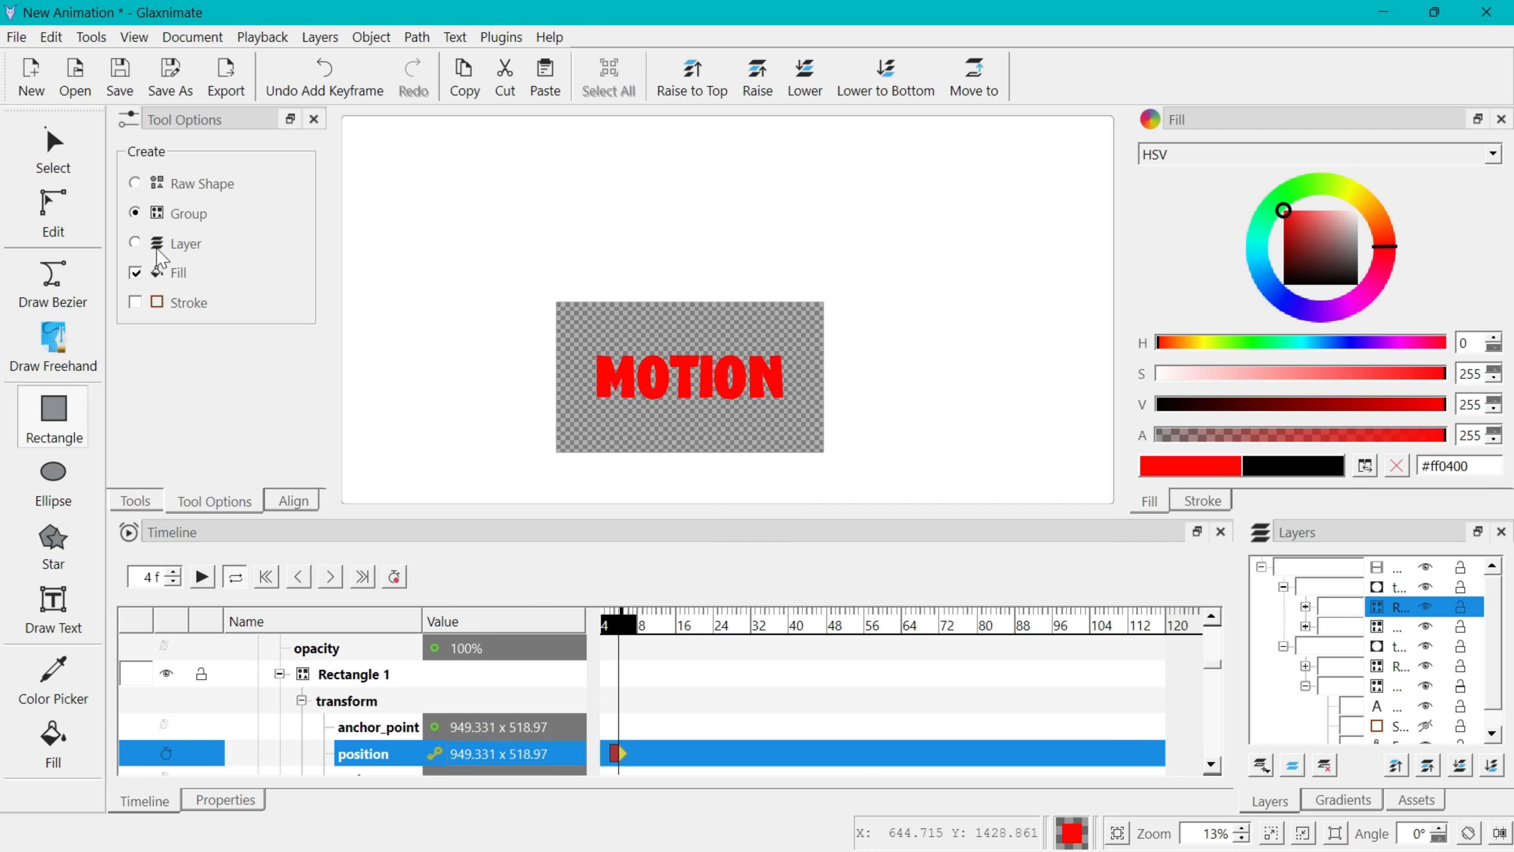
left_click(57, 156)
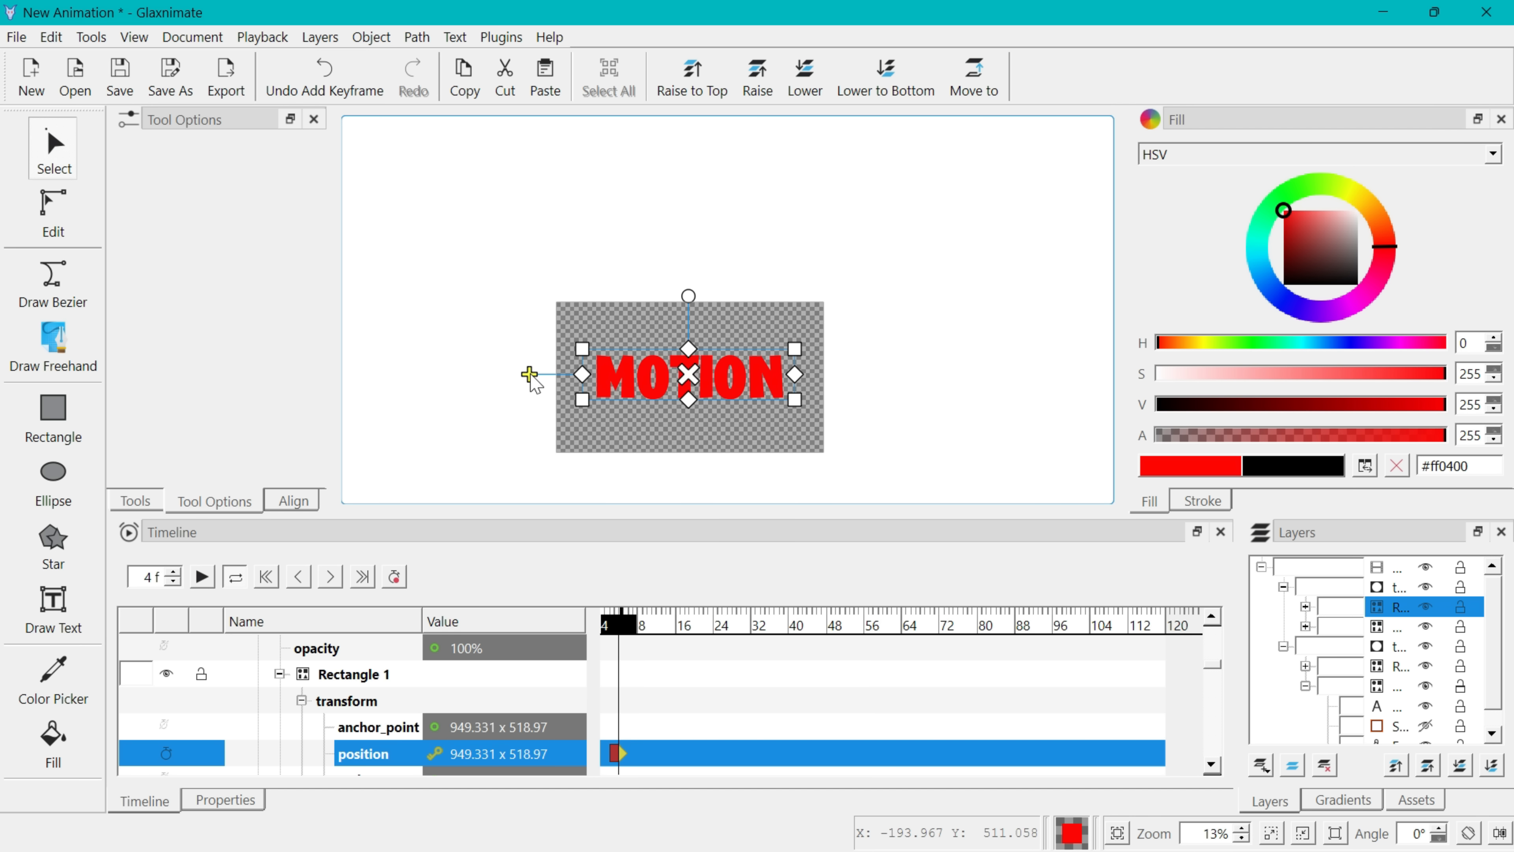
Add a position keyframe at frame 14 with the red rectangle covering MOTION, and shift its frame 4 position right, off the text
left_click_drag(529, 374, 744, 374)
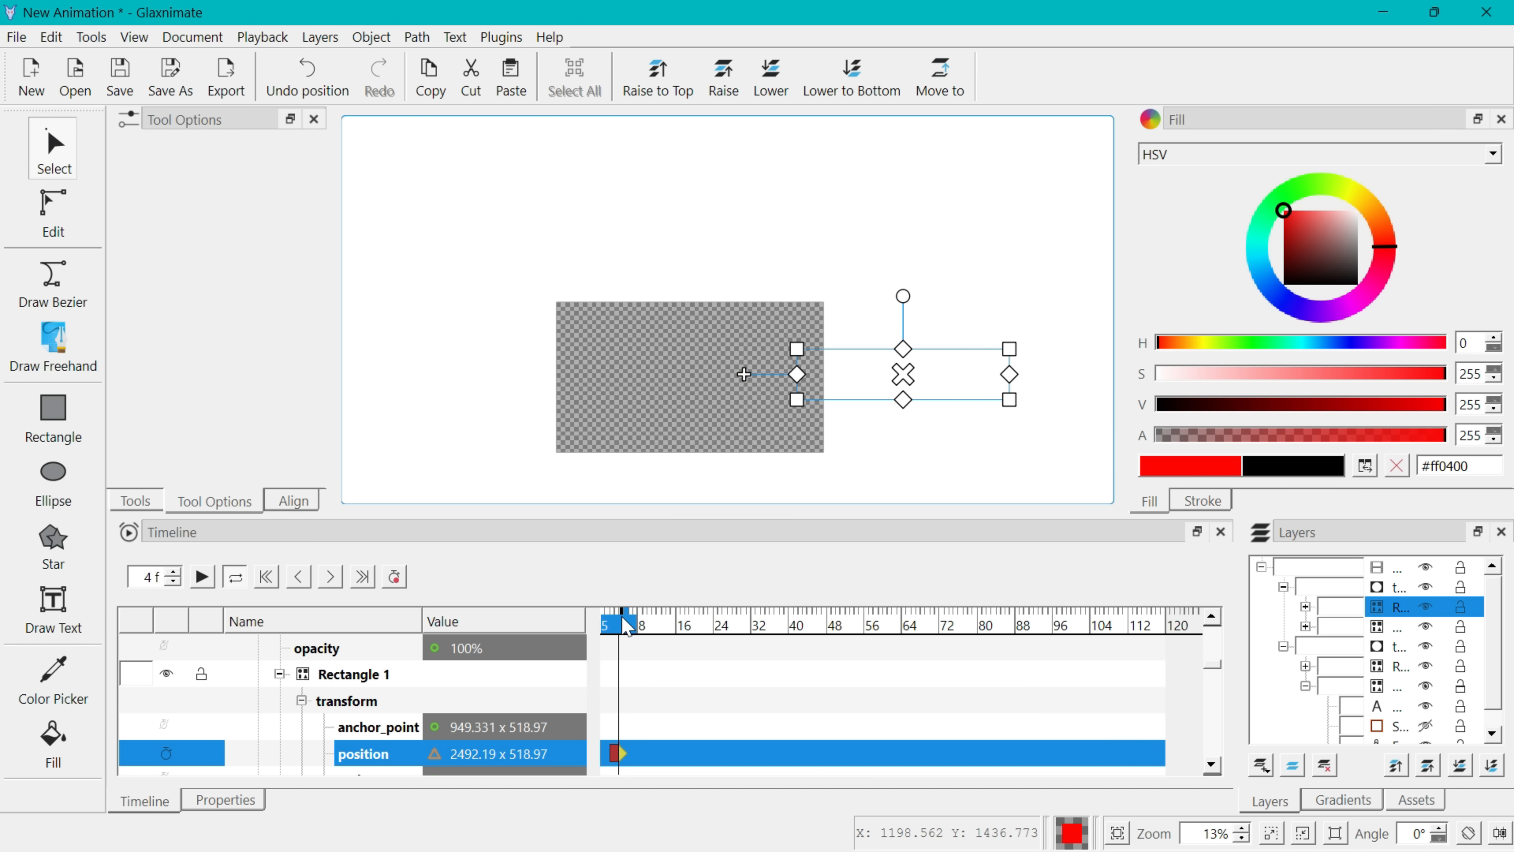
left_click_drag(624, 621, 666, 636)
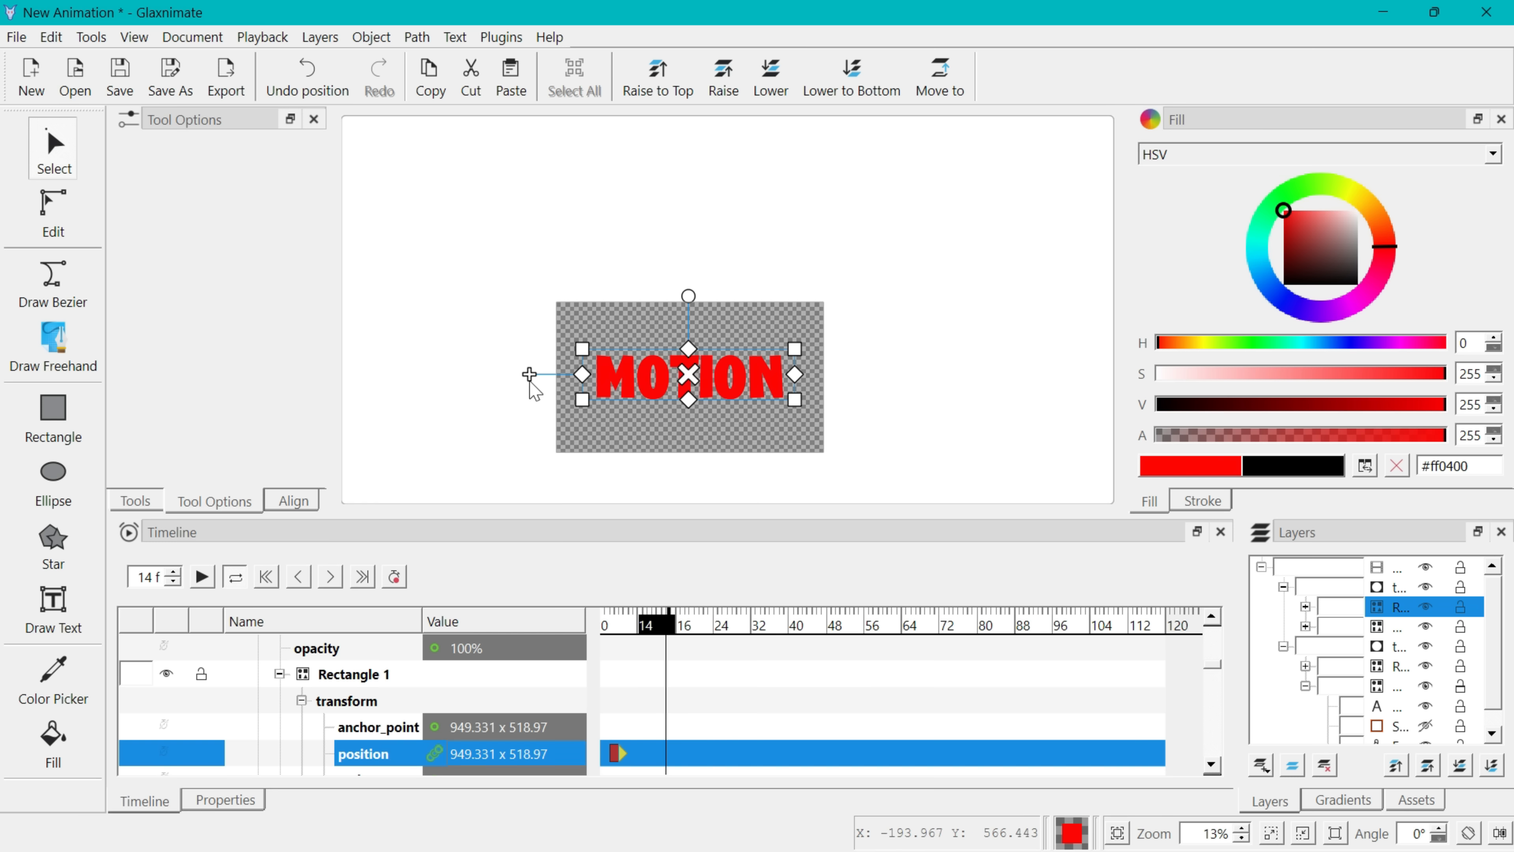
right_click(469, 758)
left_click(513, 626)
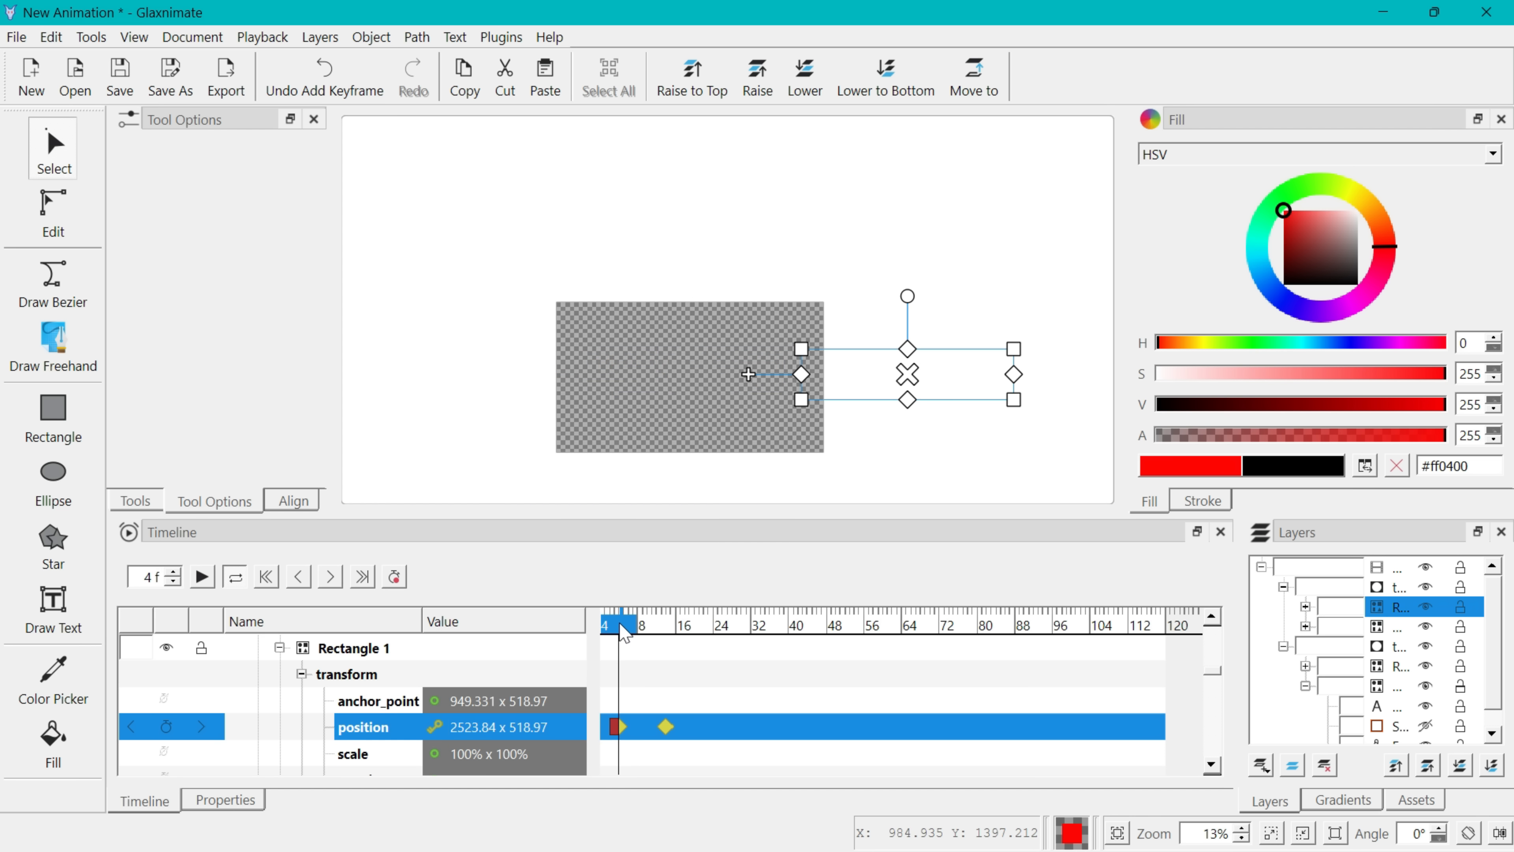
Add a position keyframe at frame 87 that holds the red rectangle over the MOTION text
left_click_drag(624, 631, 699, 630)
left_click_drag(897, 734, 1010, 631)
scroll(669, 406, "up", 2)
right_click(457, 743)
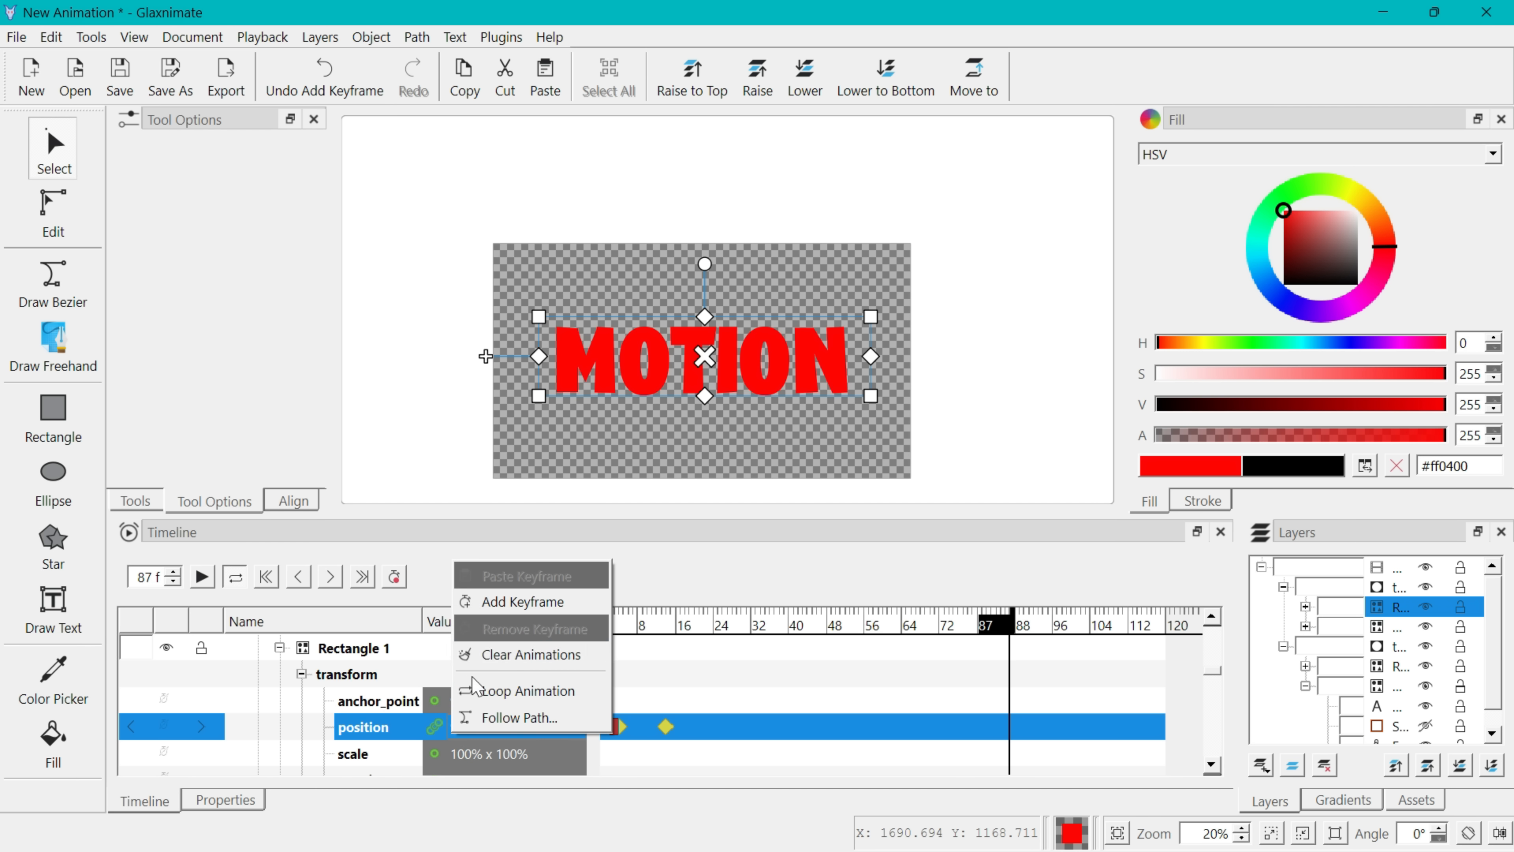
left_click(519, 602)
Shift the red rectangle slightly right at frame 90, to about 1059 x 524, and add a position keyframe there
left_click(1023, 626)
left_click(1024, 627)
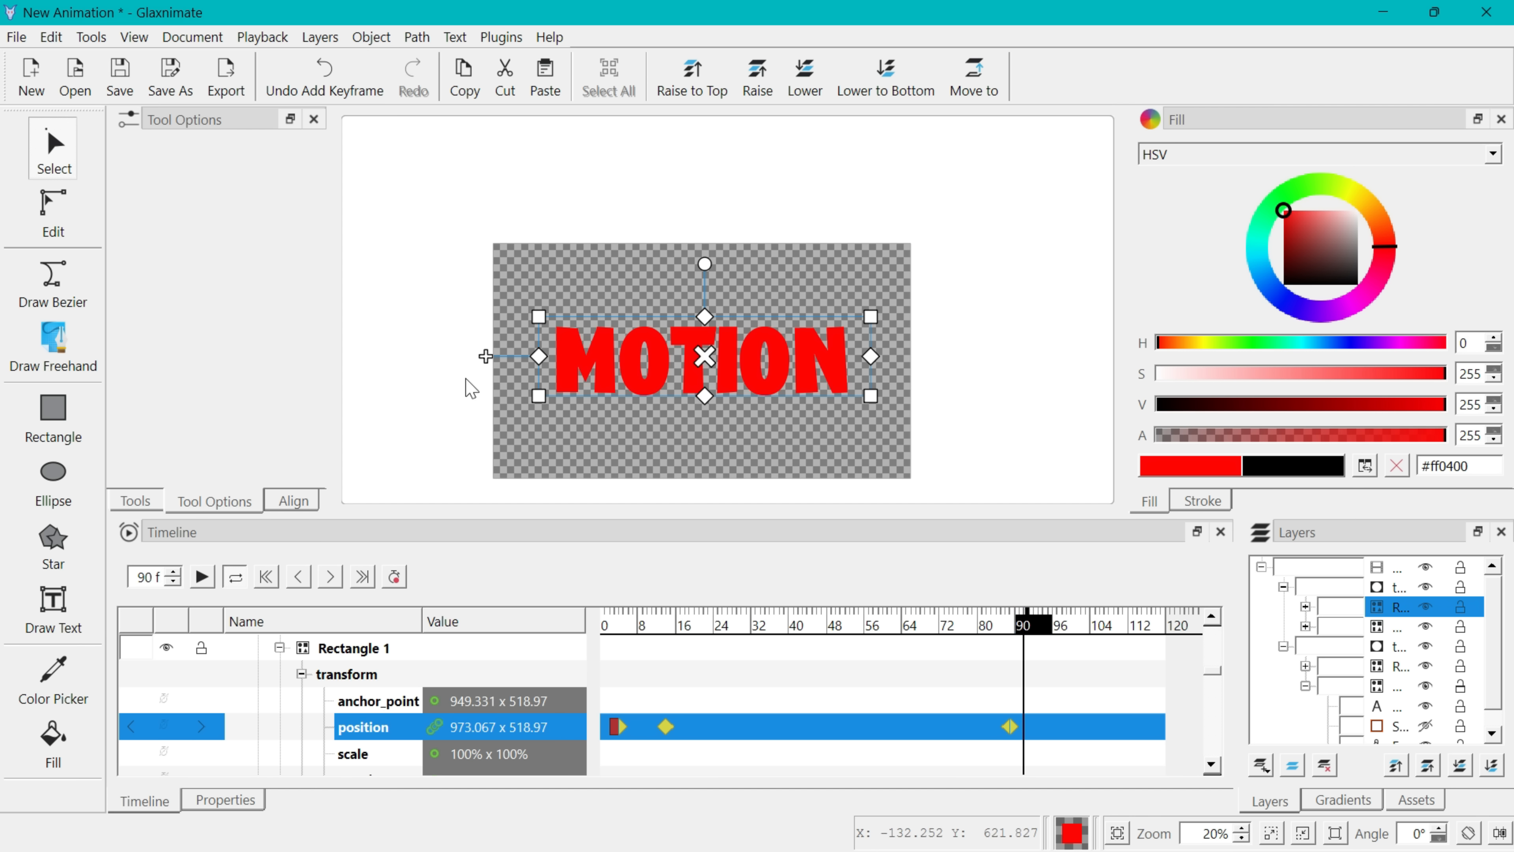
left_click_drag(486, 357, 506, 360)
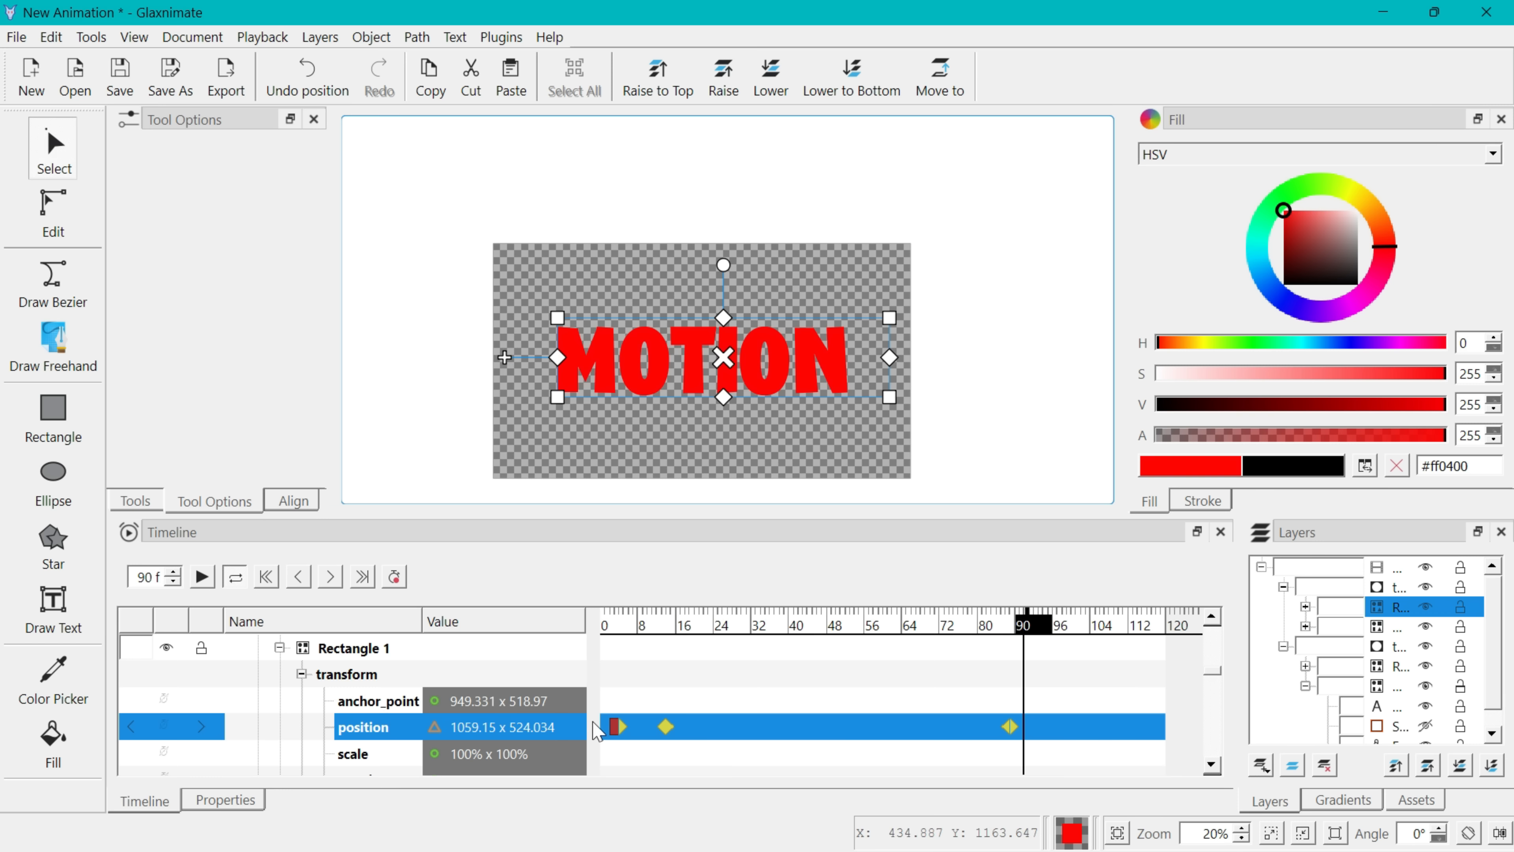
right_click(475, 726)
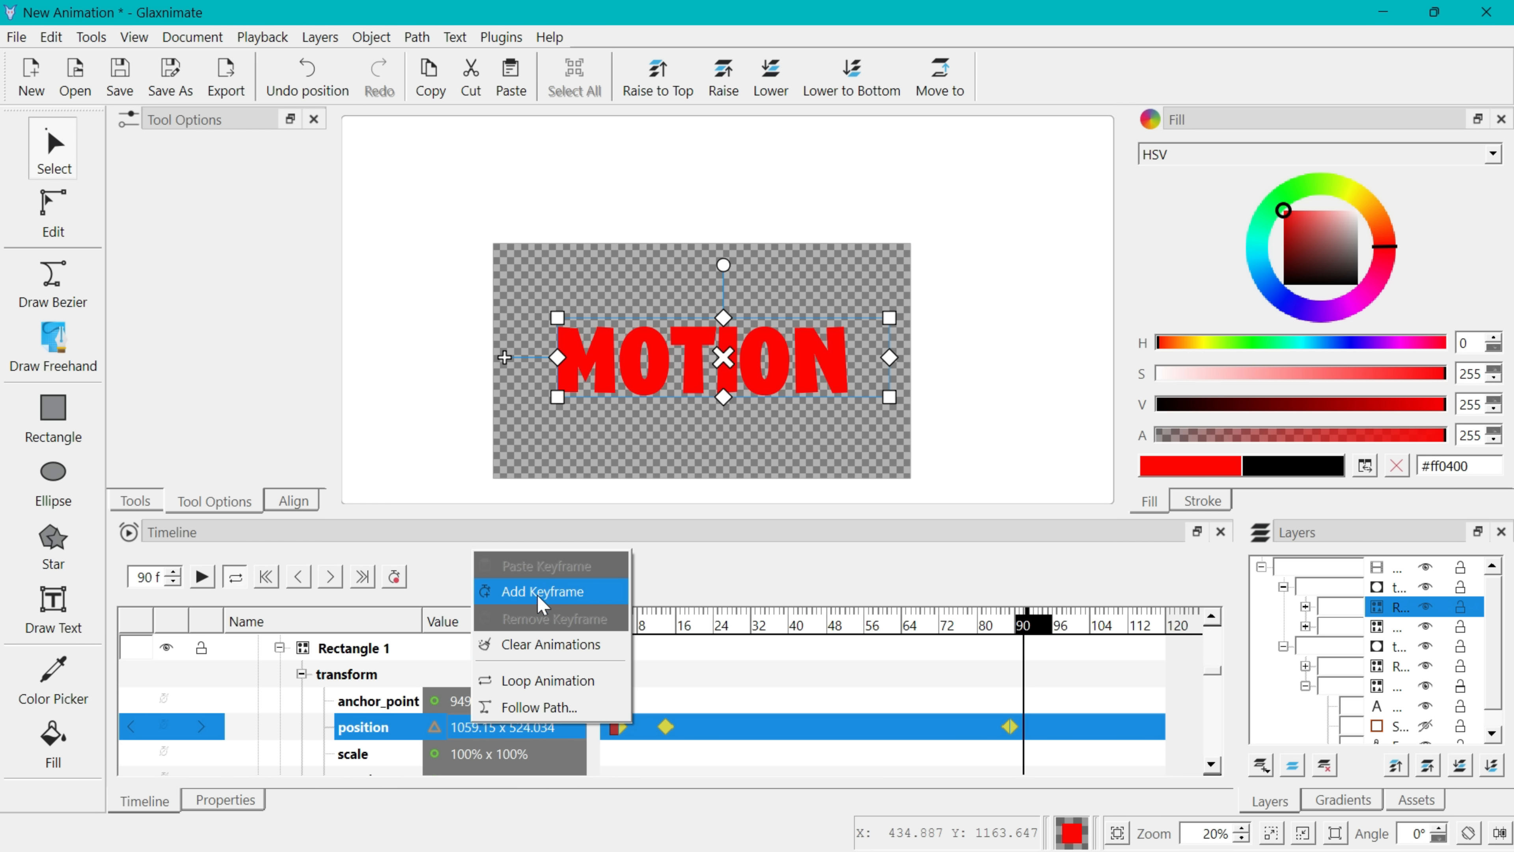
left_click(547, 592)
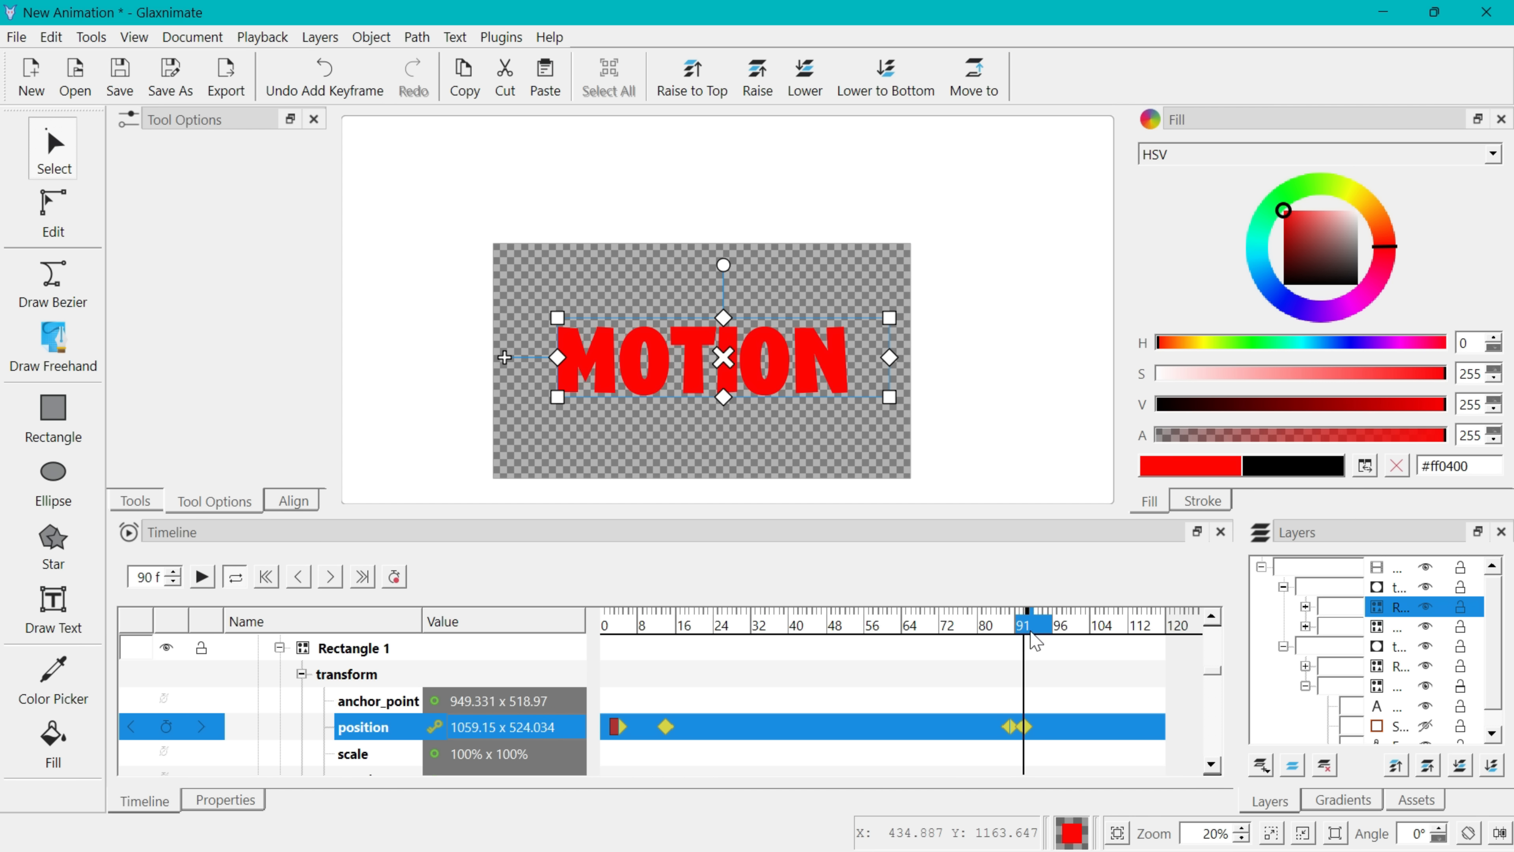
Add a position keyframe at frame 100 with the red rectangle moved right off MOTION, at about 2401 x 524, and play the animation
left_click_drag(1035, 638, 1073, 629)
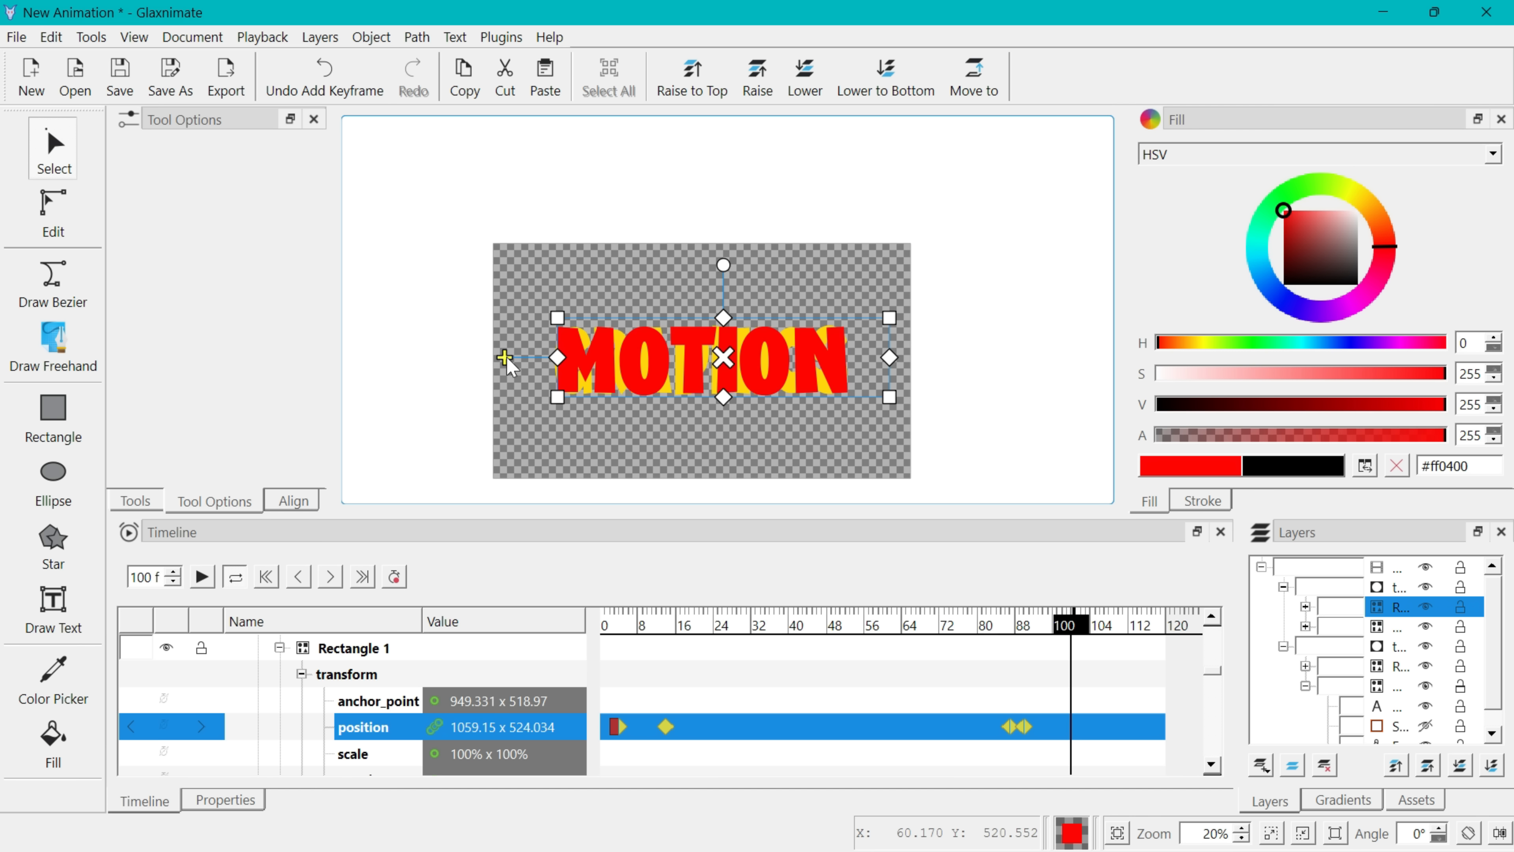
left_click_drag(507, 361, 802, 371)
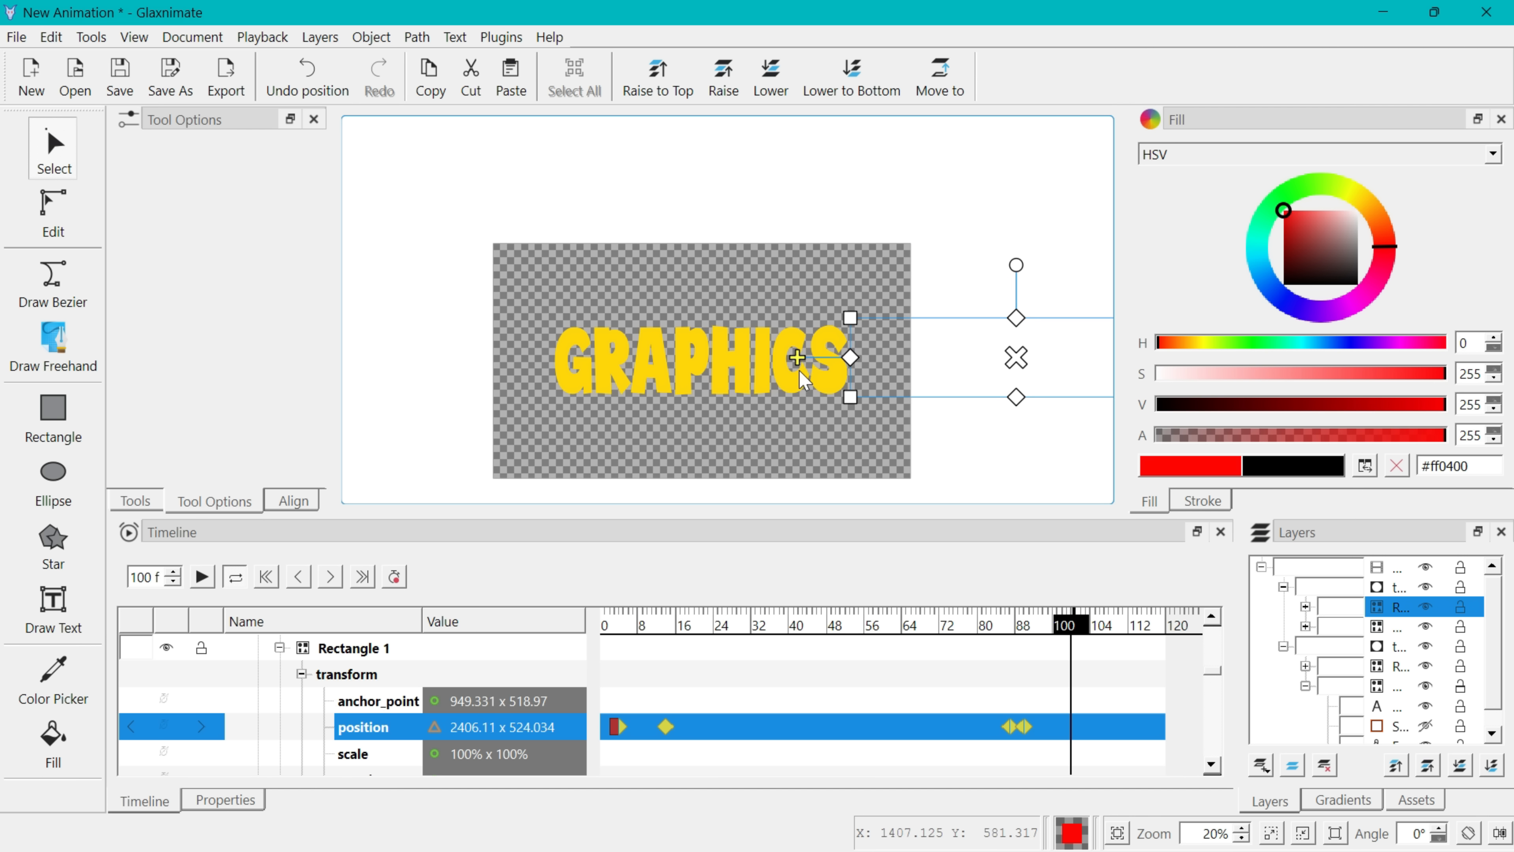
left_click_drag(1044, 625, 1072, 637)
left_click_drag(505, 358, 795, 358)
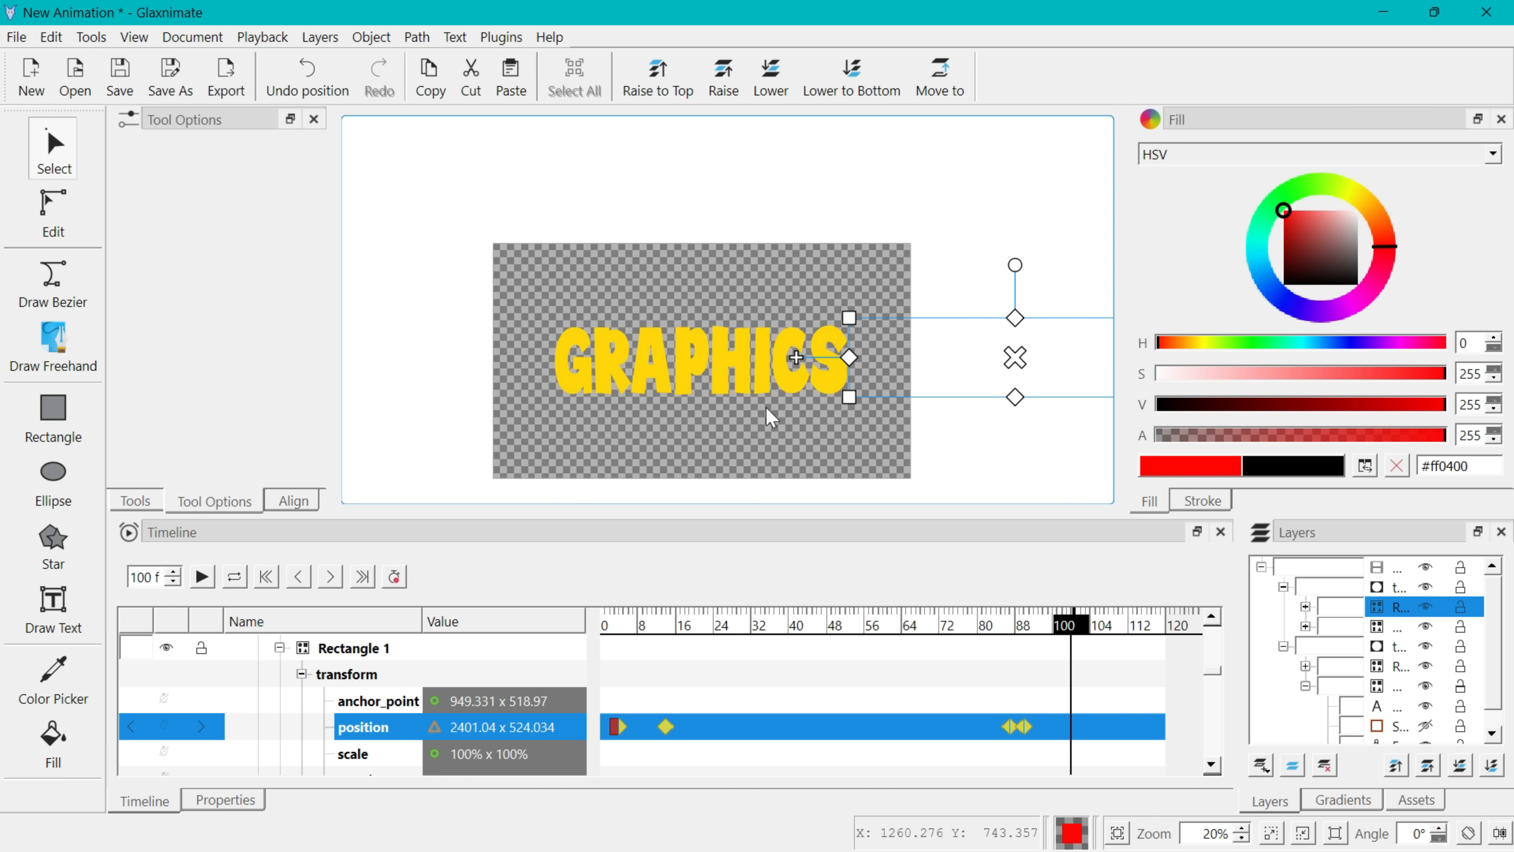
right_click(475, 727)
left_click(540, 597)
left_click(196, 580)
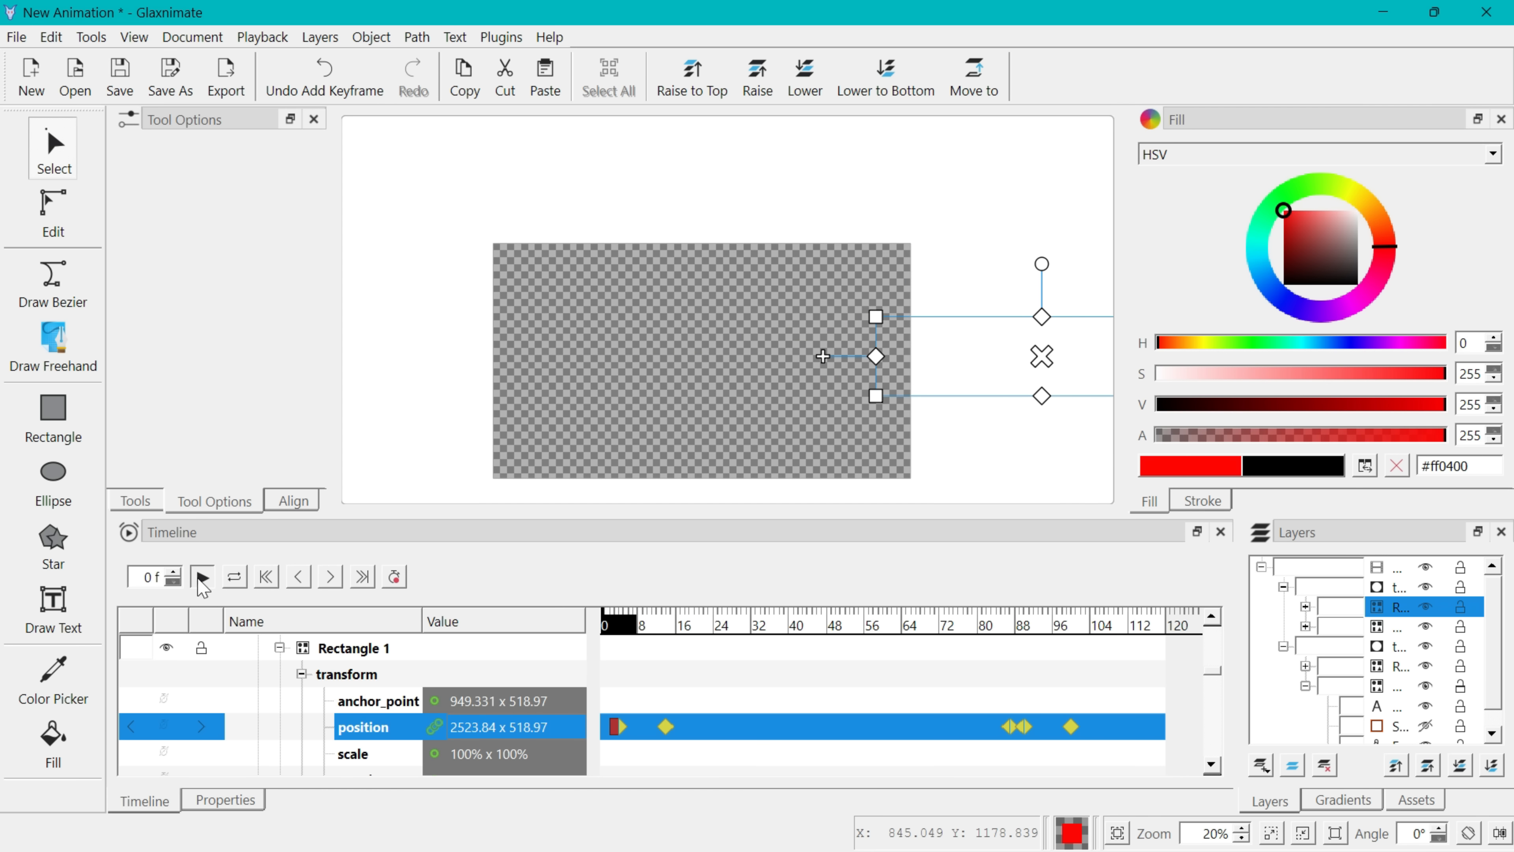
left_click(199, 579)
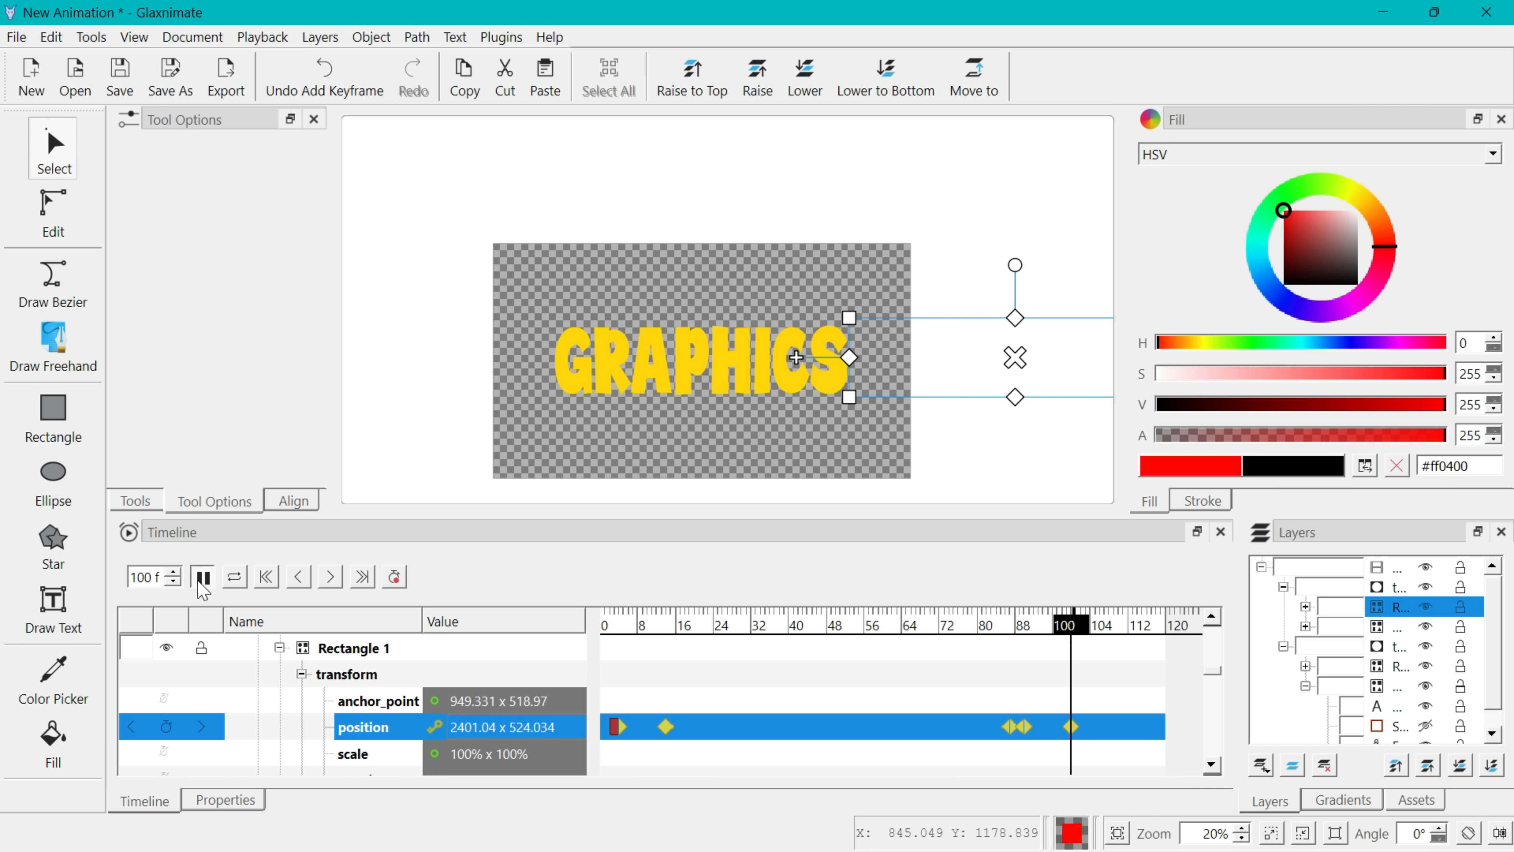
Start exporting the animation as video and choose the folder 02_Animacion_TEXTO_KD as the destination
left_click(17, 36)
left_click(59, 433)
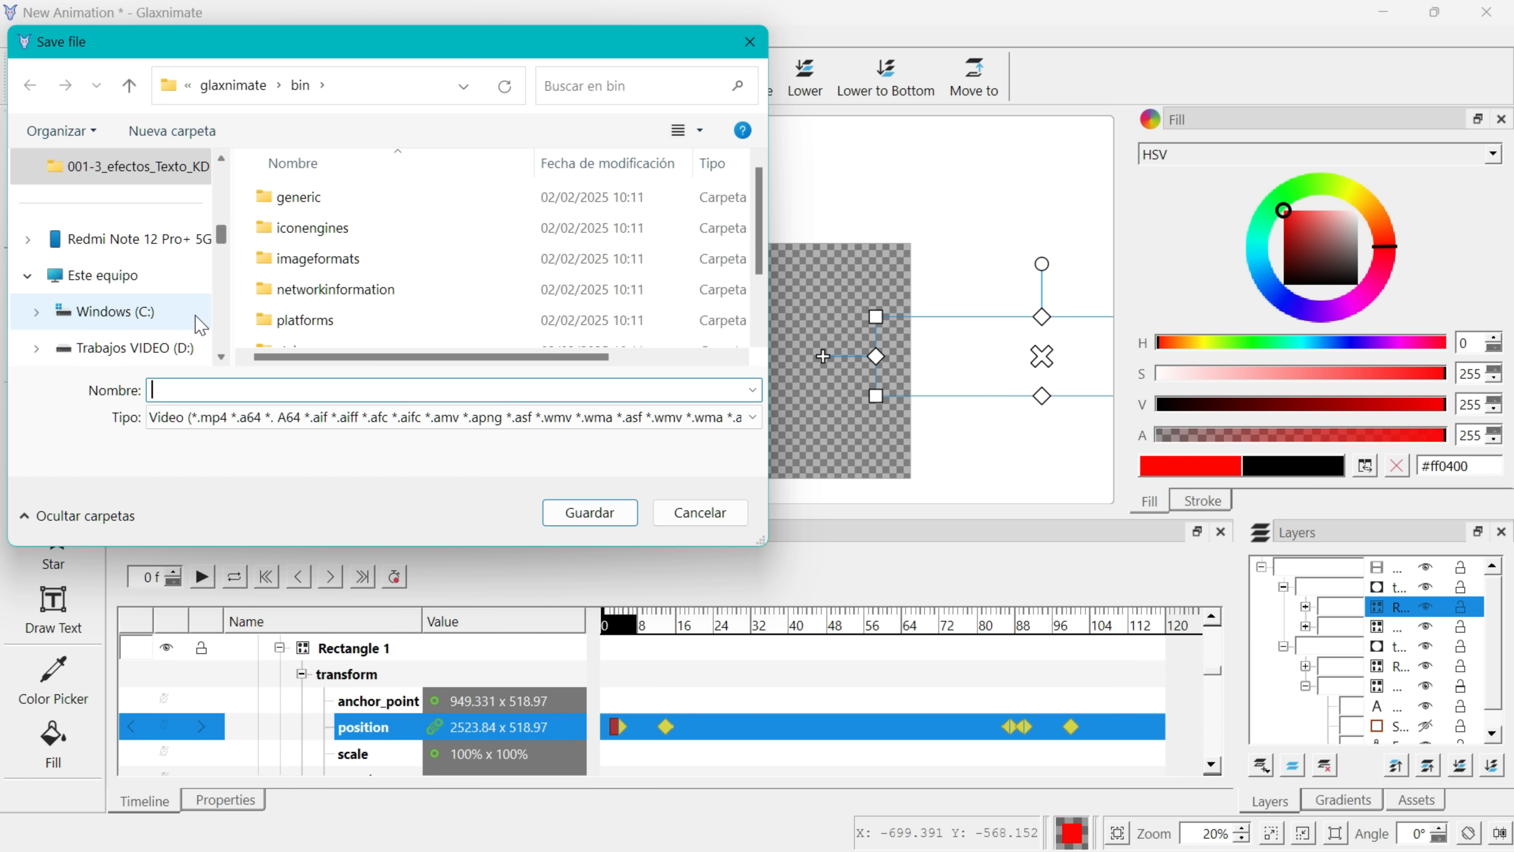
left_click(143, 169)
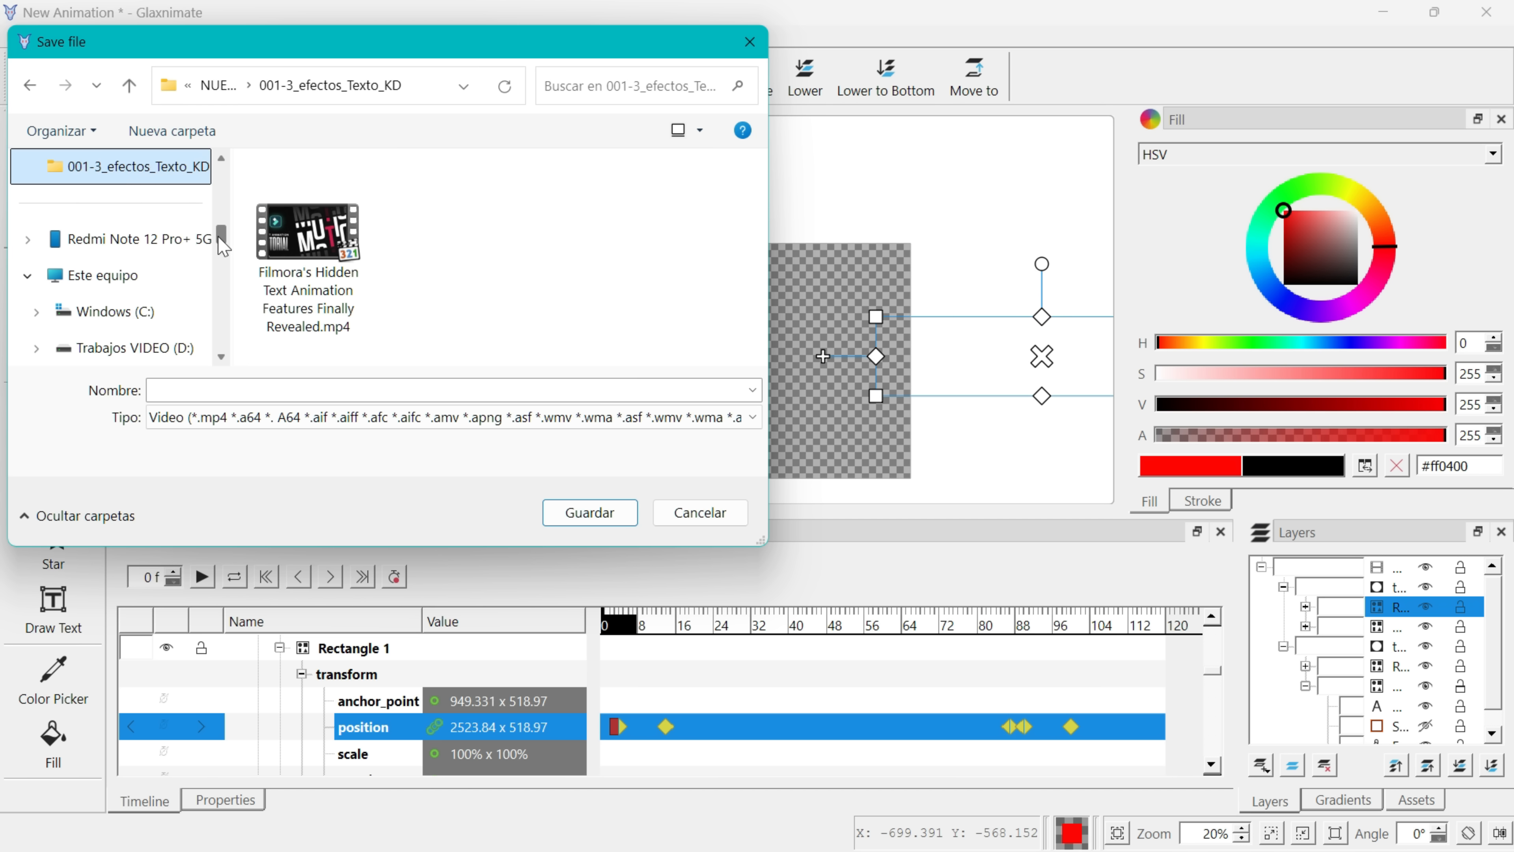
left_click_drag(222, 244, 227, 230)
left_click(132, 275)
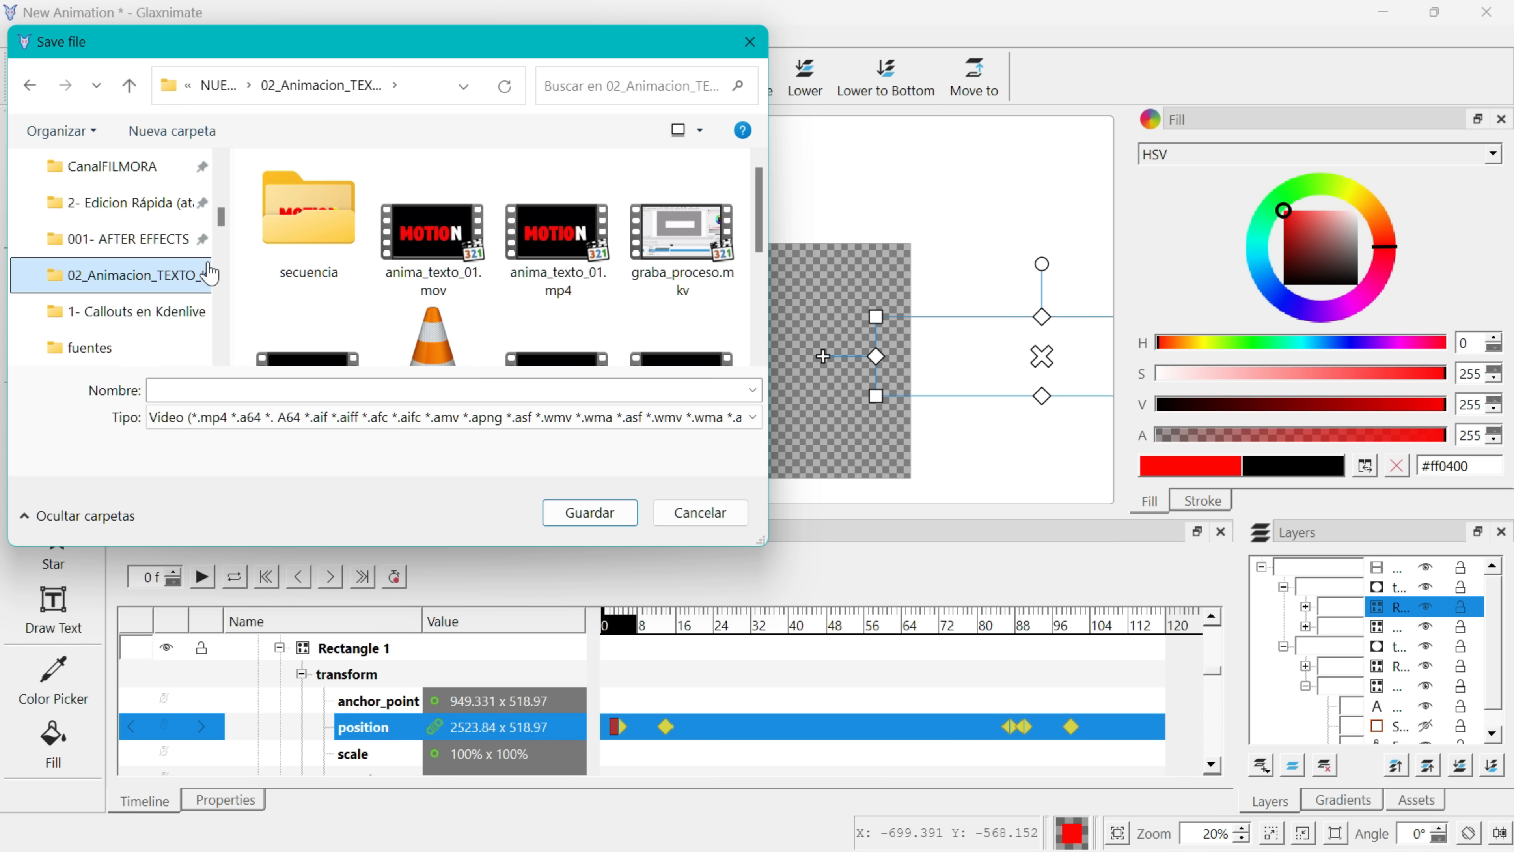
left_click_drag(760, 202, 764, 294)
Name the exported video Texto Animado.mov, based on the existing AVI file's name, and confirm saving
left_click(309, 269)
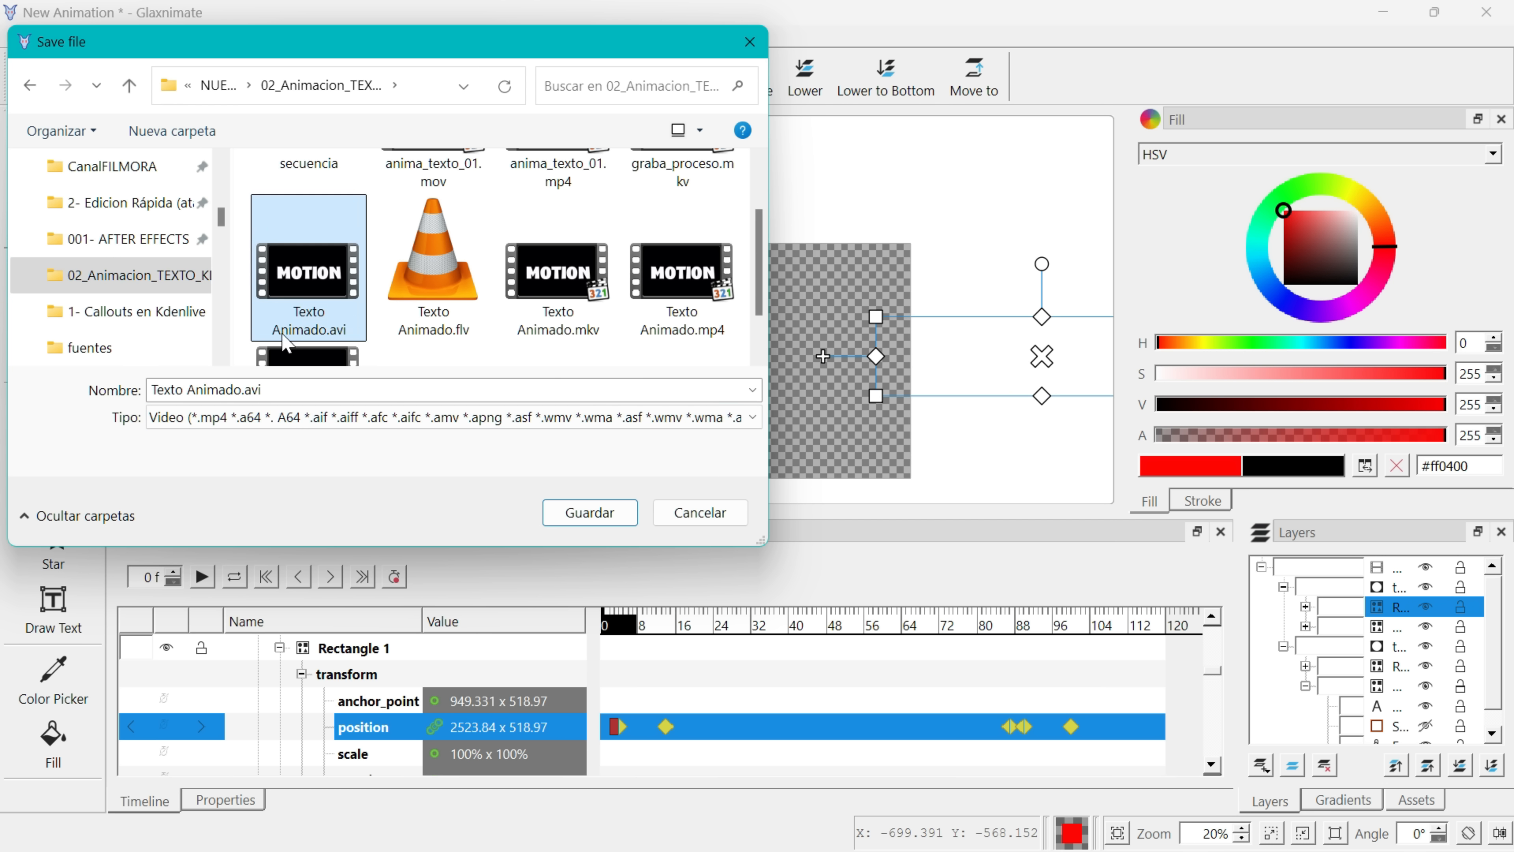
left_click(298, 391)
key("BackSpace")
key("BackSpace")
key("BackSpace")
type("mo")
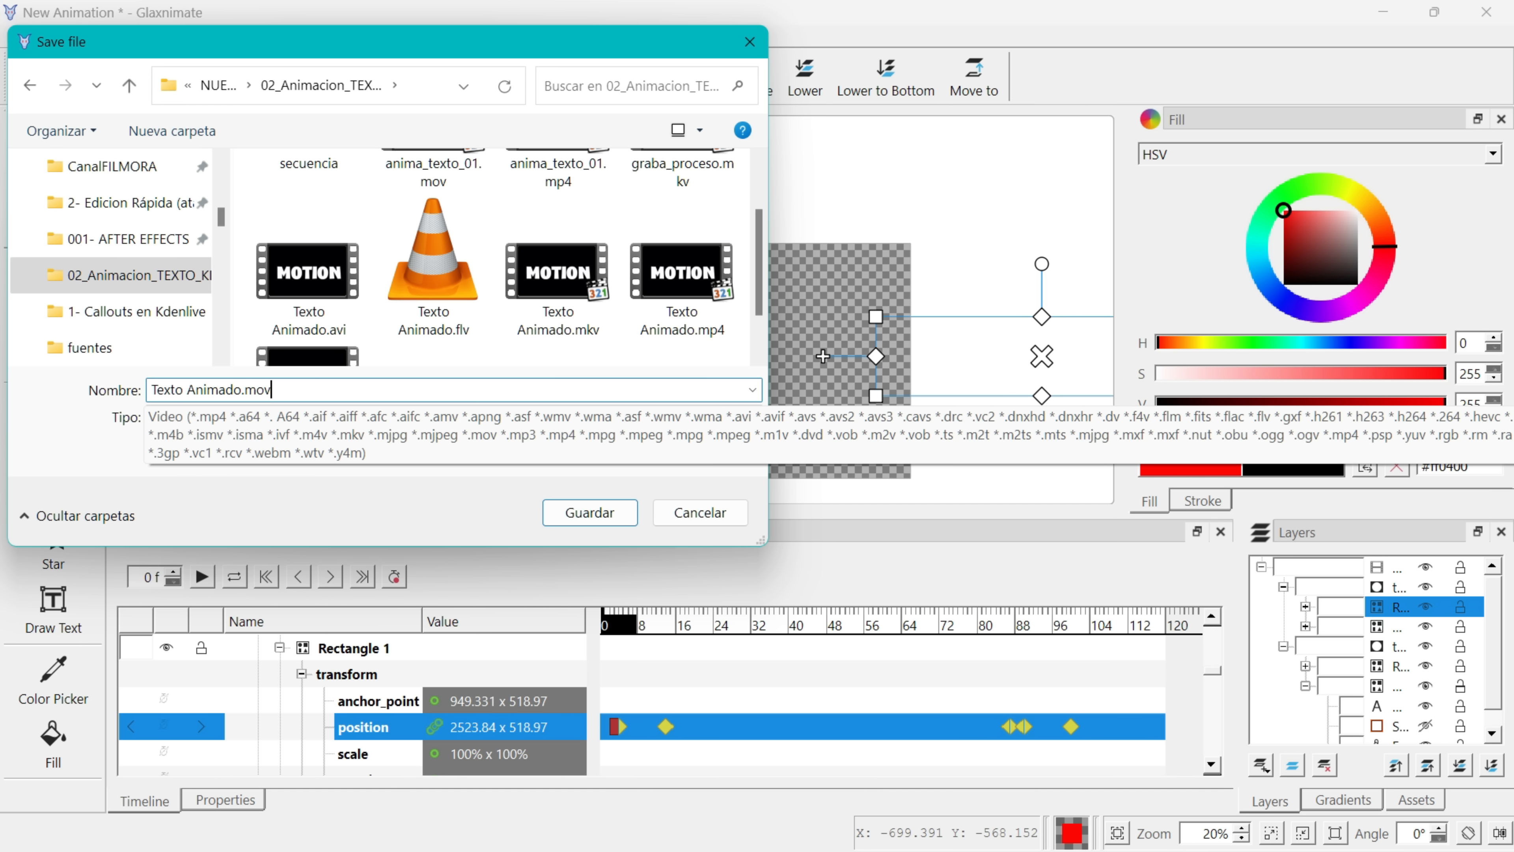
type("v")
key("Return")
Set a black background for the video and render it at 1920 x 1080
left_click(787, 366)
left_click(768, 597)
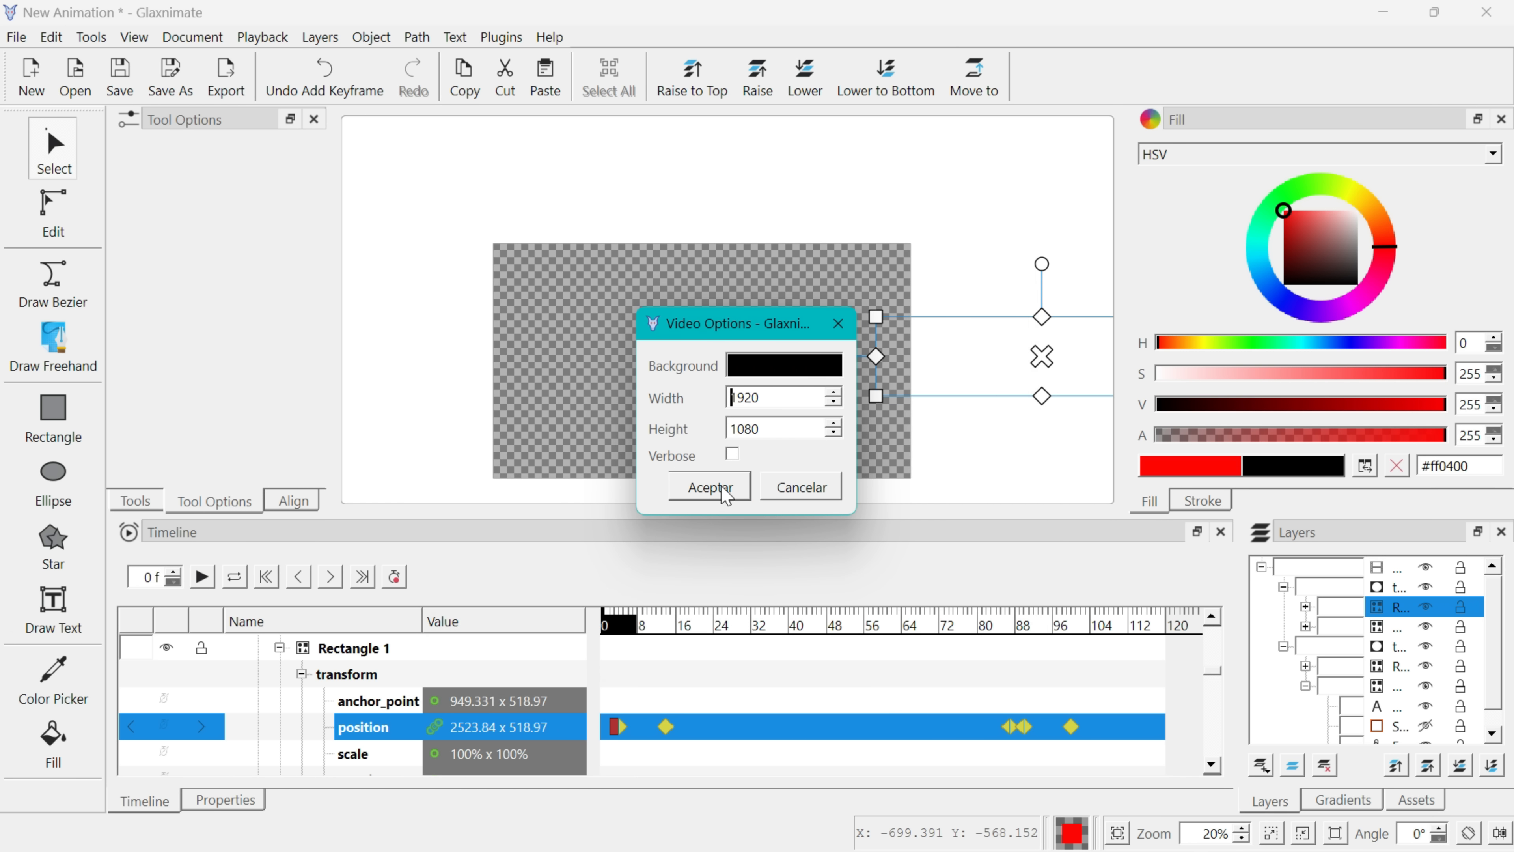
left_click(720, 491)
Switch to Kdenlive and import Texto Animado.mov from the 02_Animacion_TEXTO_KD folder into the project bin
mouse_move(621, 827)
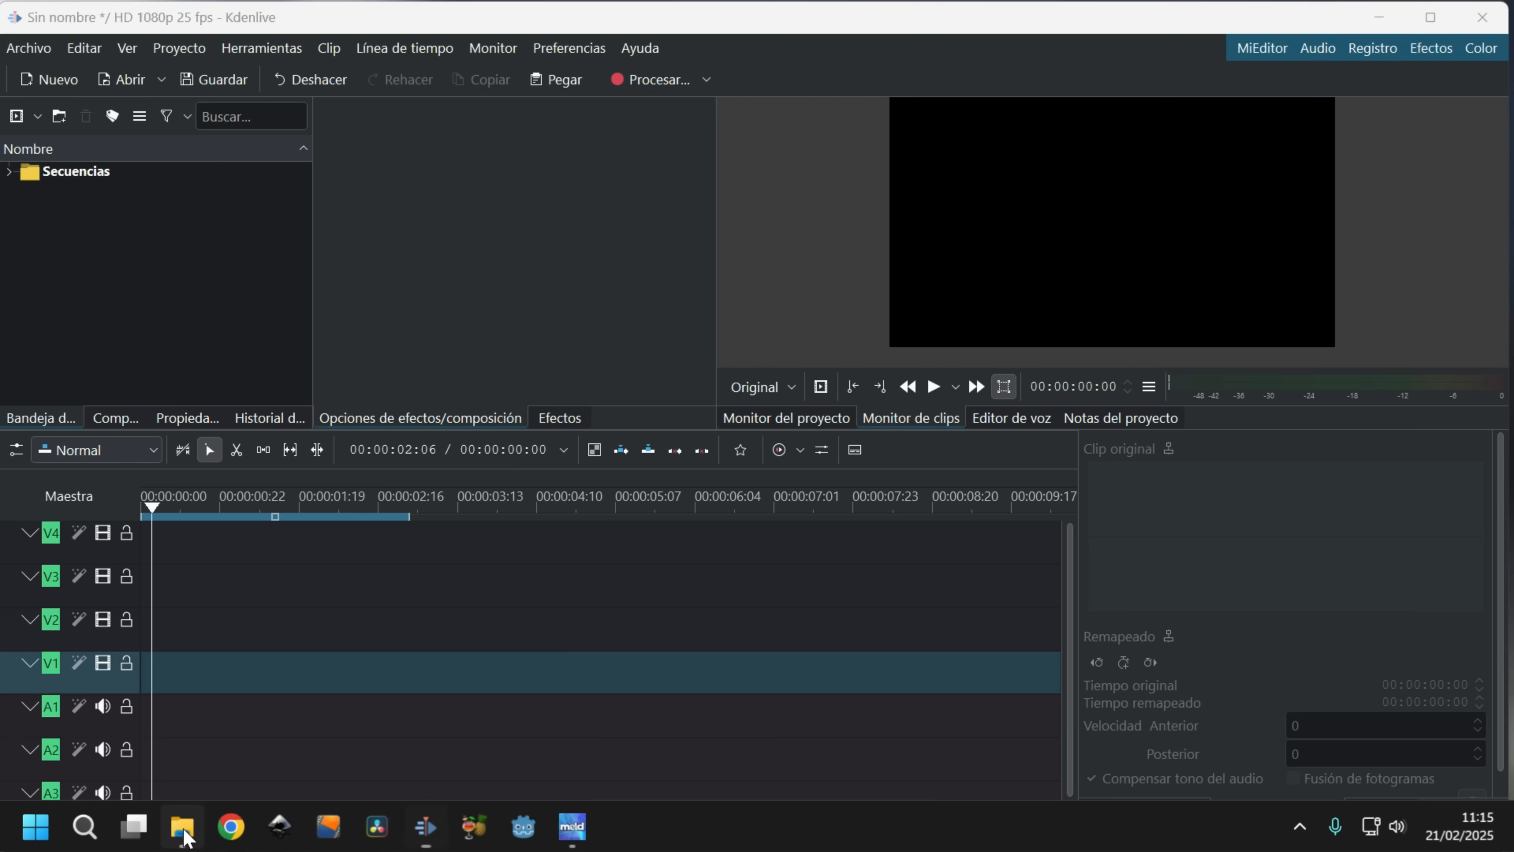
left_click(182, 827)
scroll(1039, 645, "down", 5)
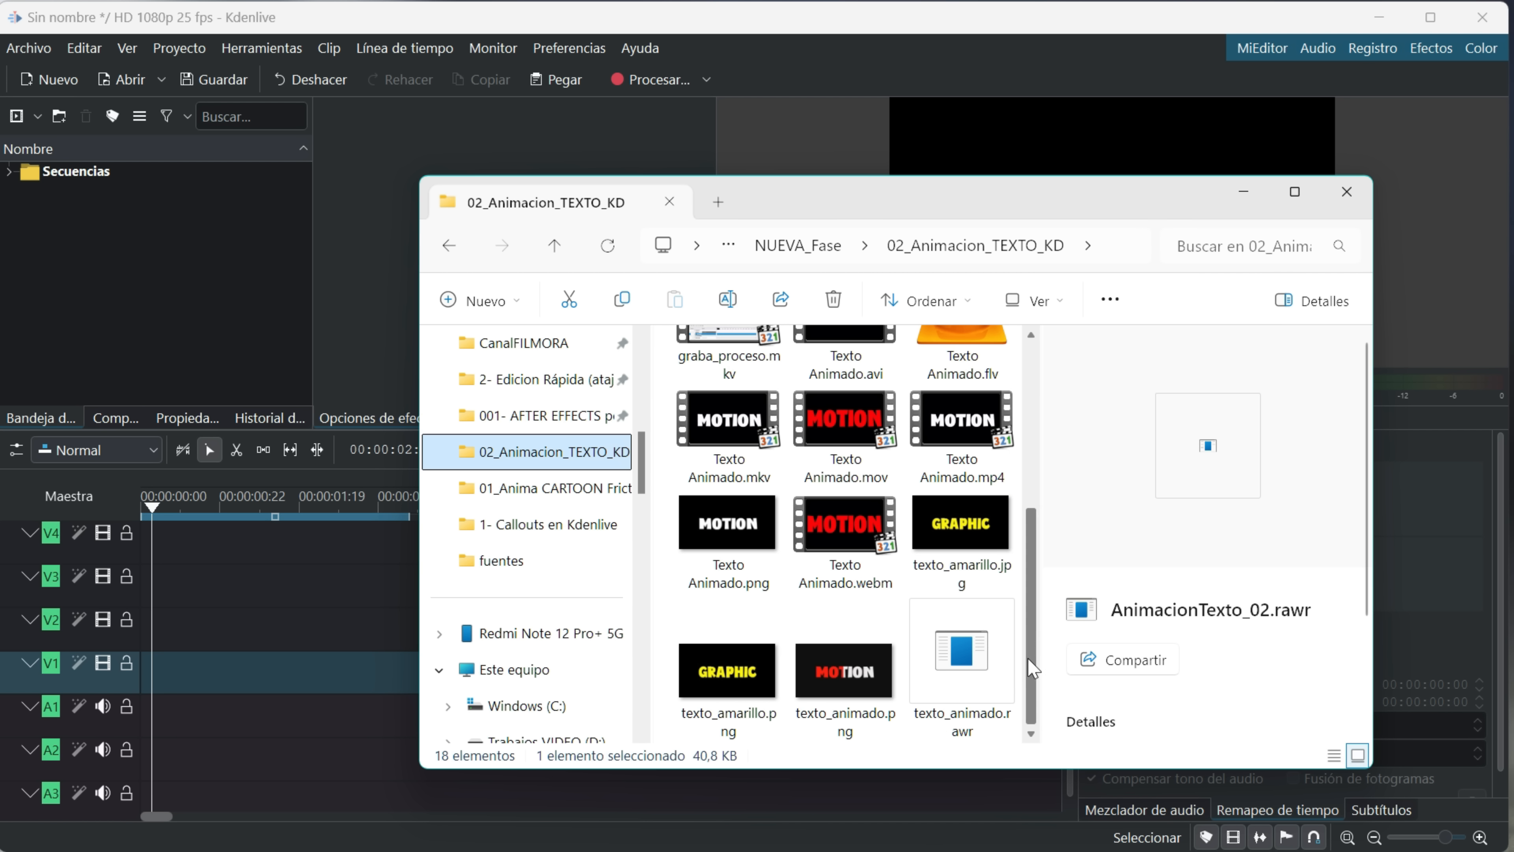
scroll(1037, 597, "up", 5)
scroll(1037, 536, "down", 5)
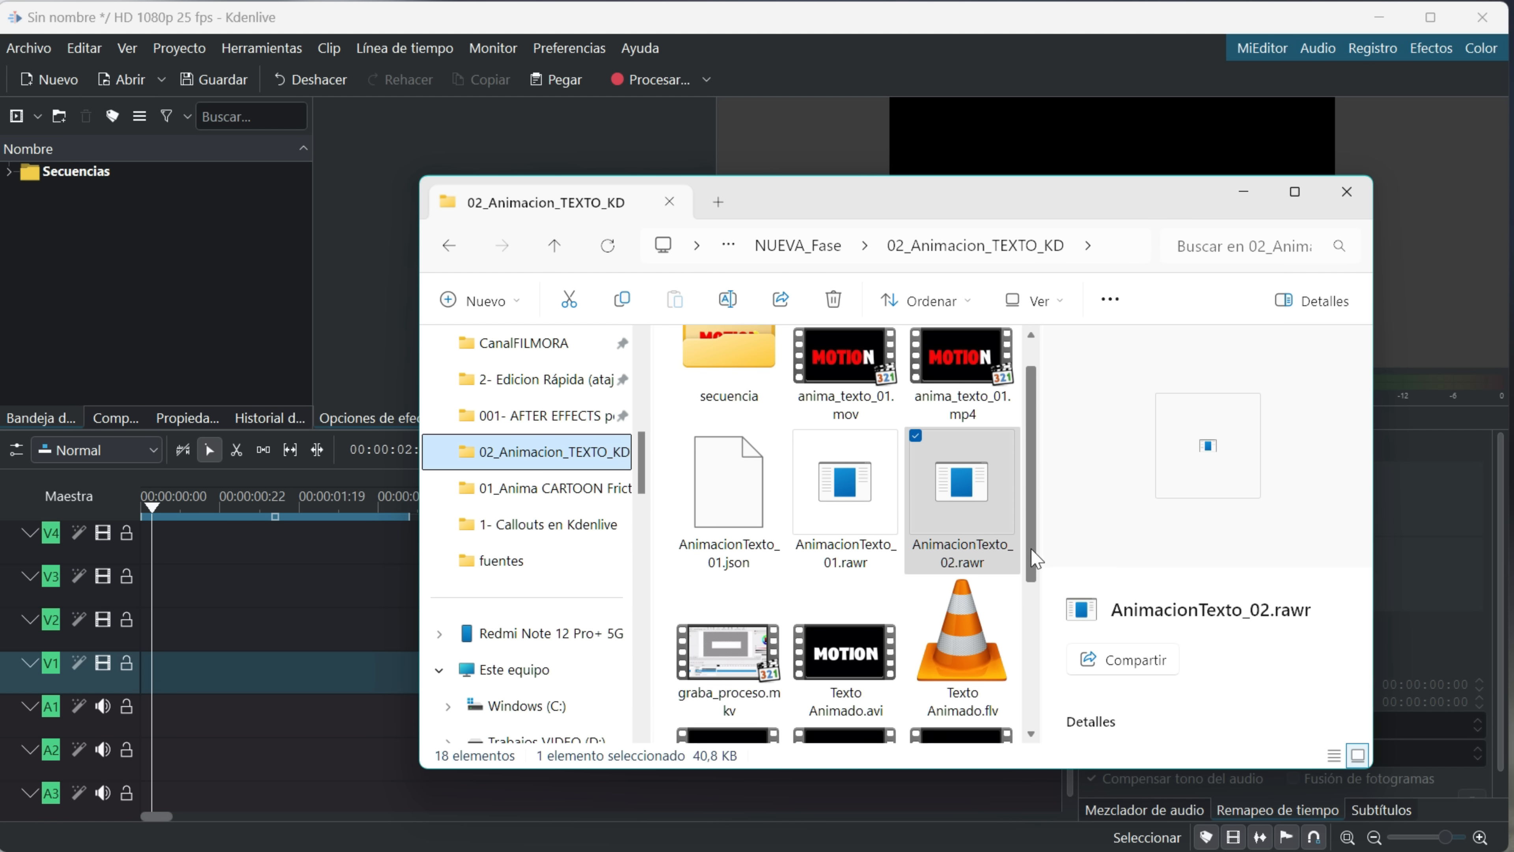
left_click_drag(849, 489, 95, 343)
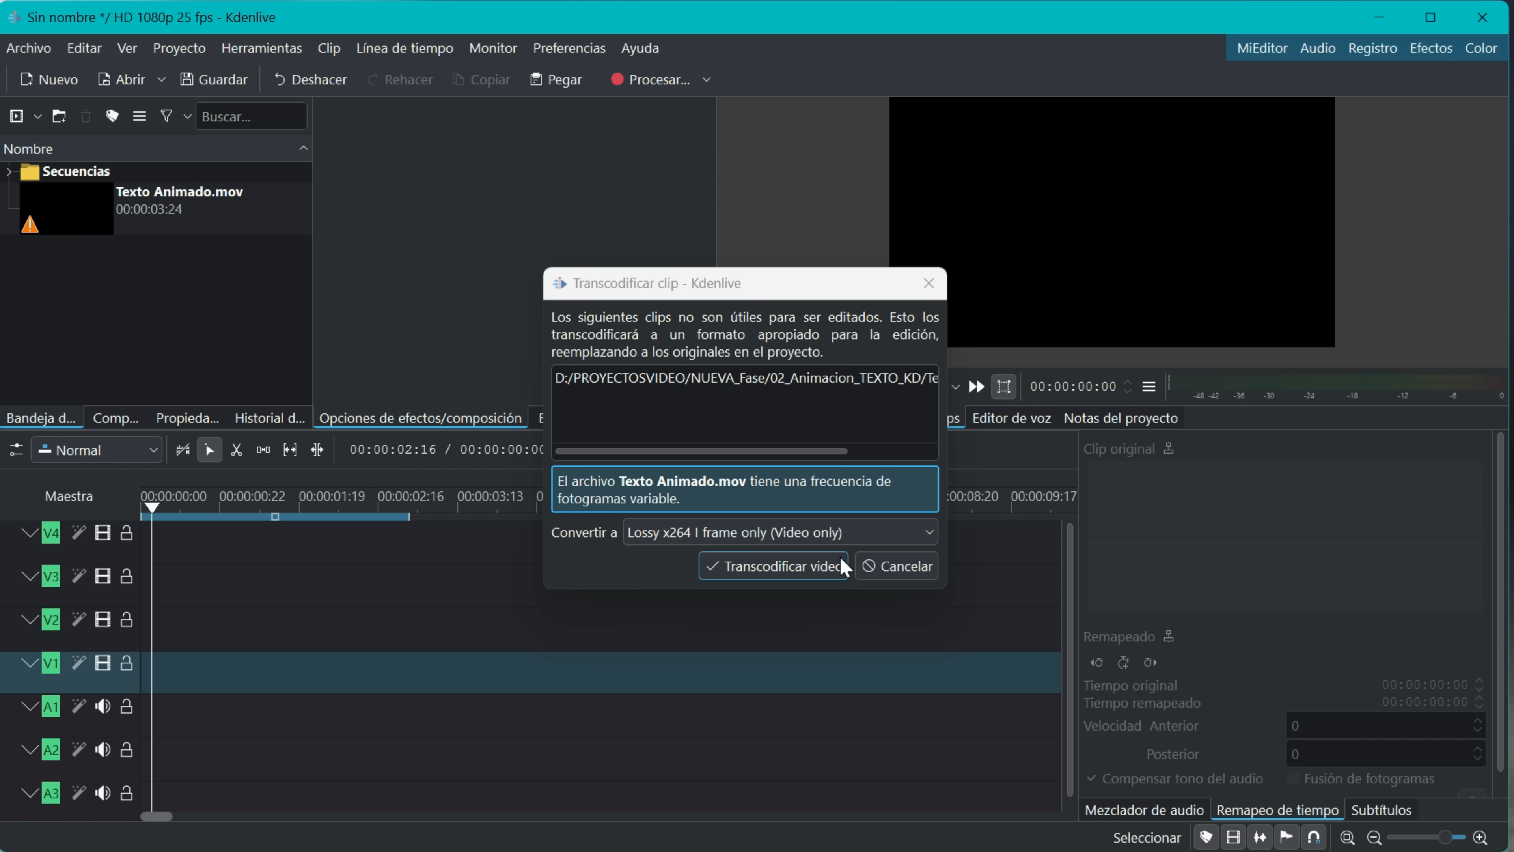
Transcode the imported clip with the Lossy x264 I frame only (Video only) profile
left_click(850, 534)
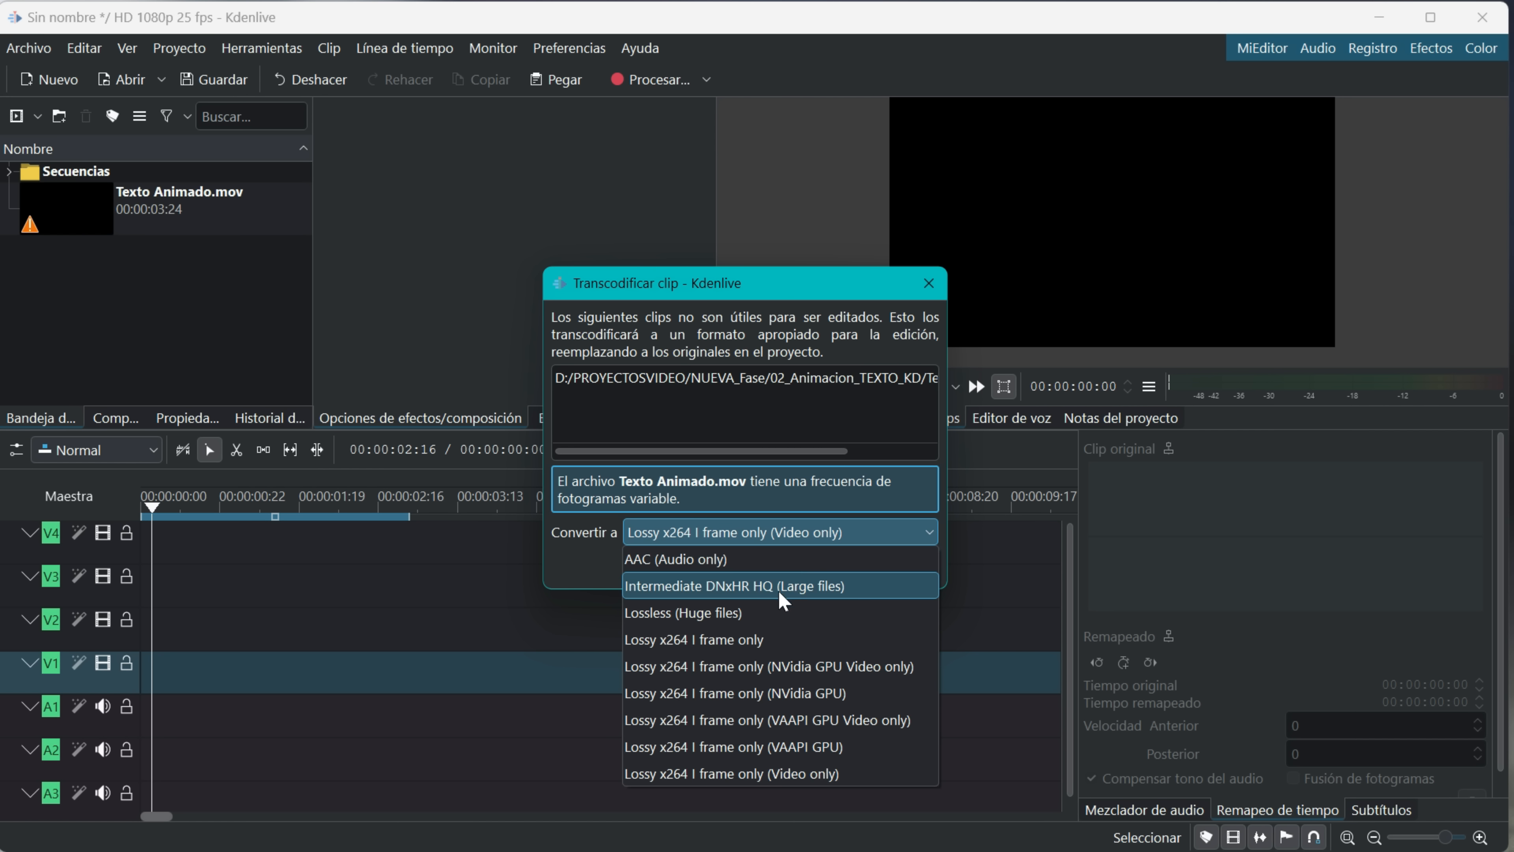
left_click(737, 774)
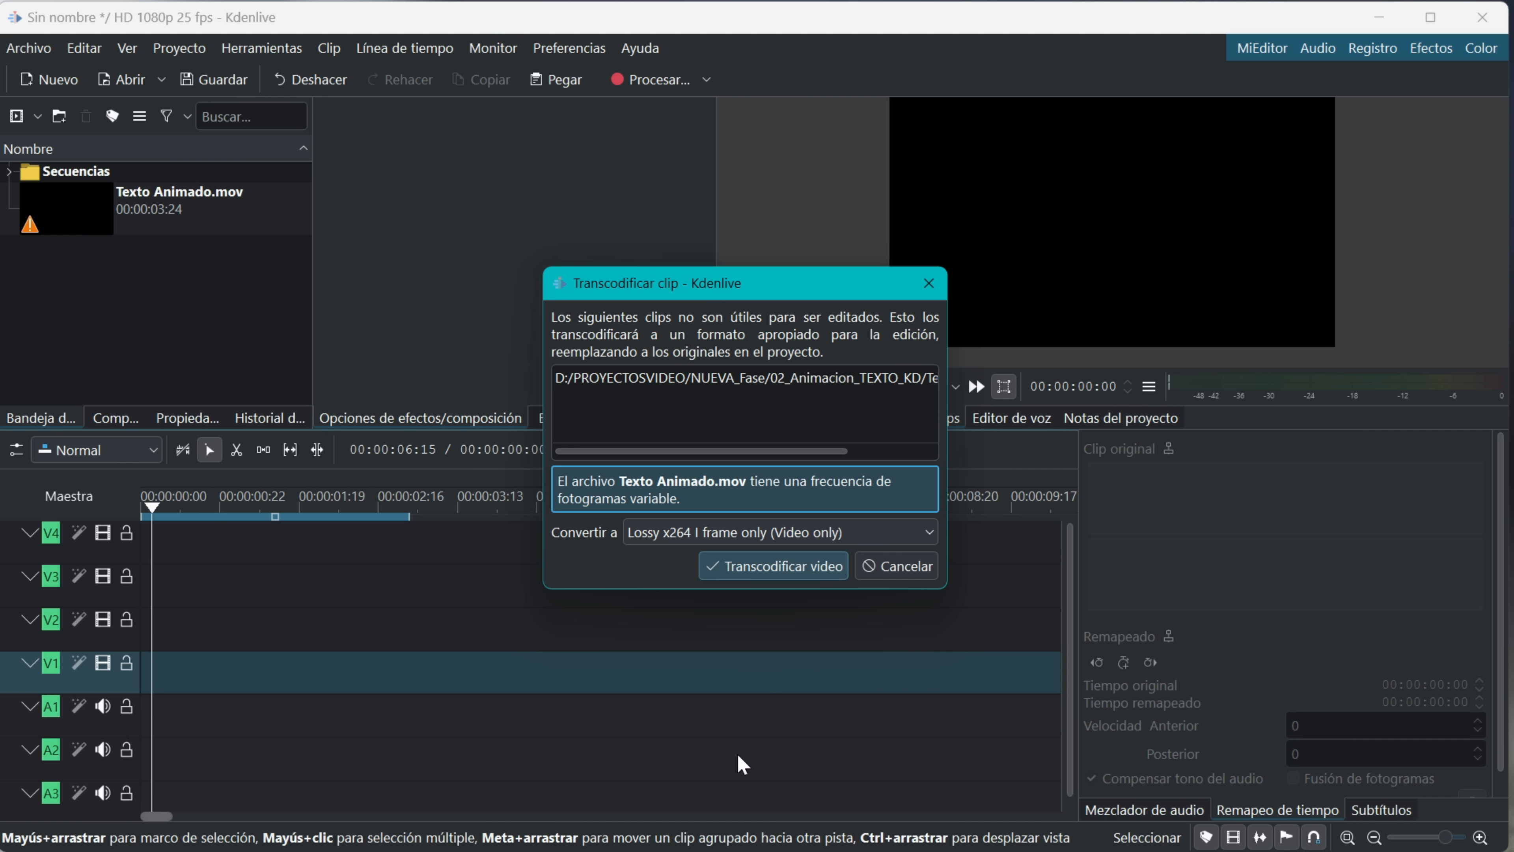
left_click(775, 567)
Preview Texto Animado-30fps.mp4, place it at the start of track V2, and move the playhead to 00:00:00:20
left_click(70, 225)
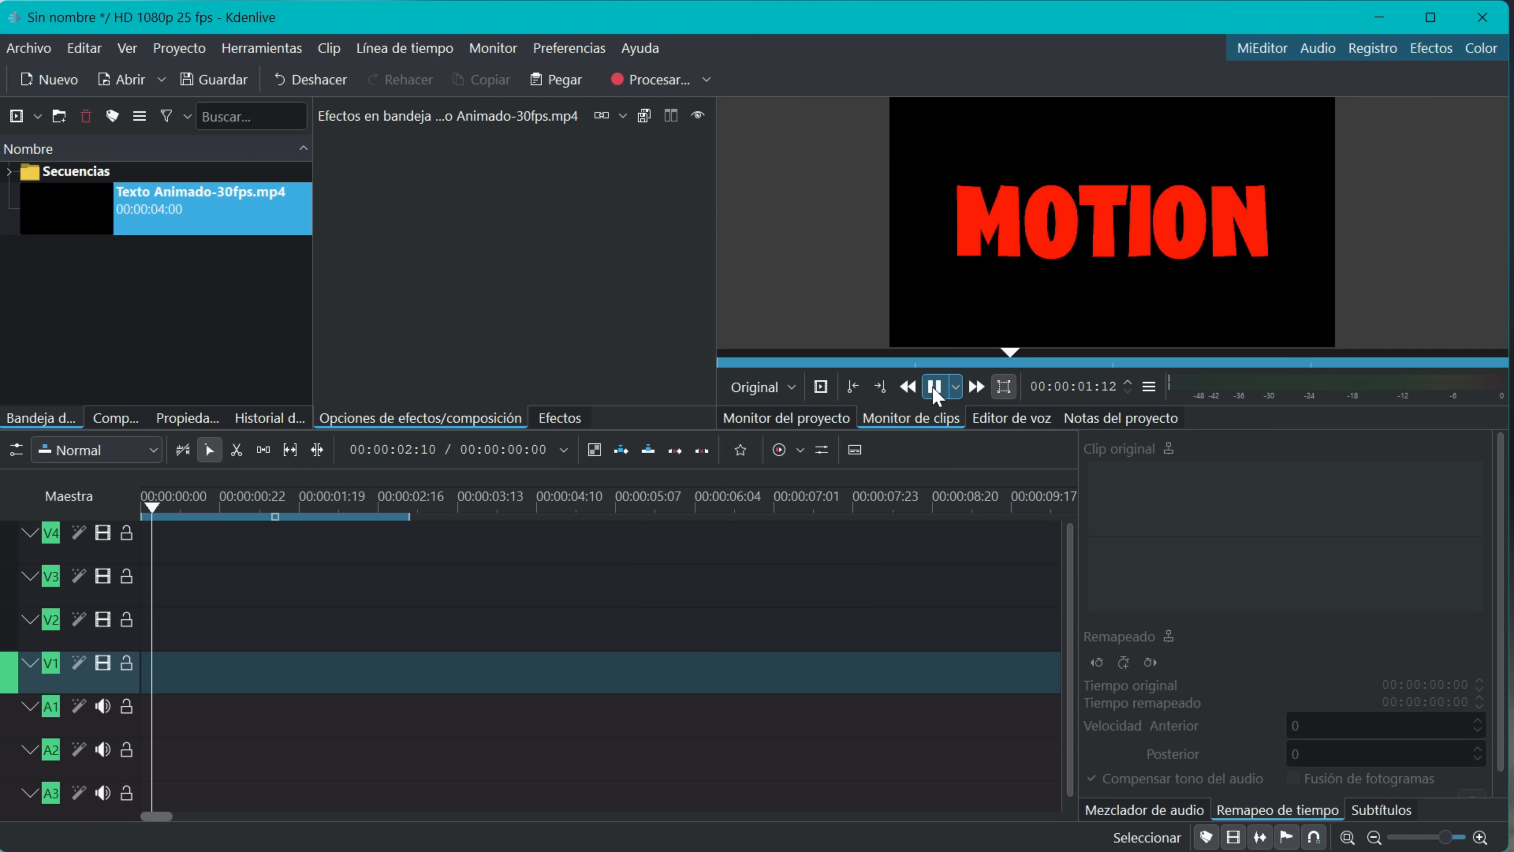
left_click_drag(45, 217, 151, 665)
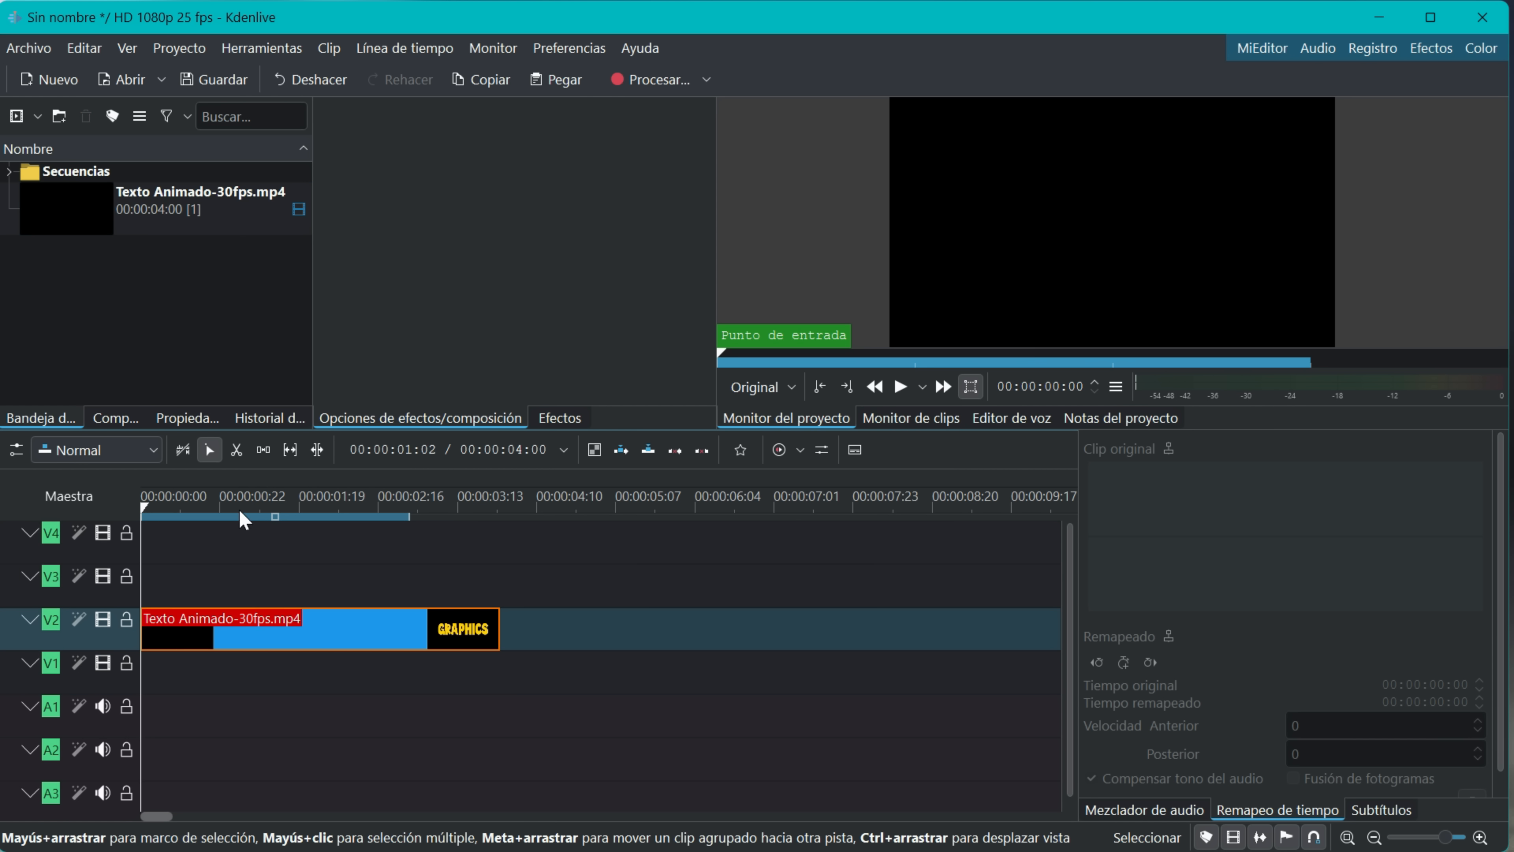
left_click_drag(146, 512, 213, 512)
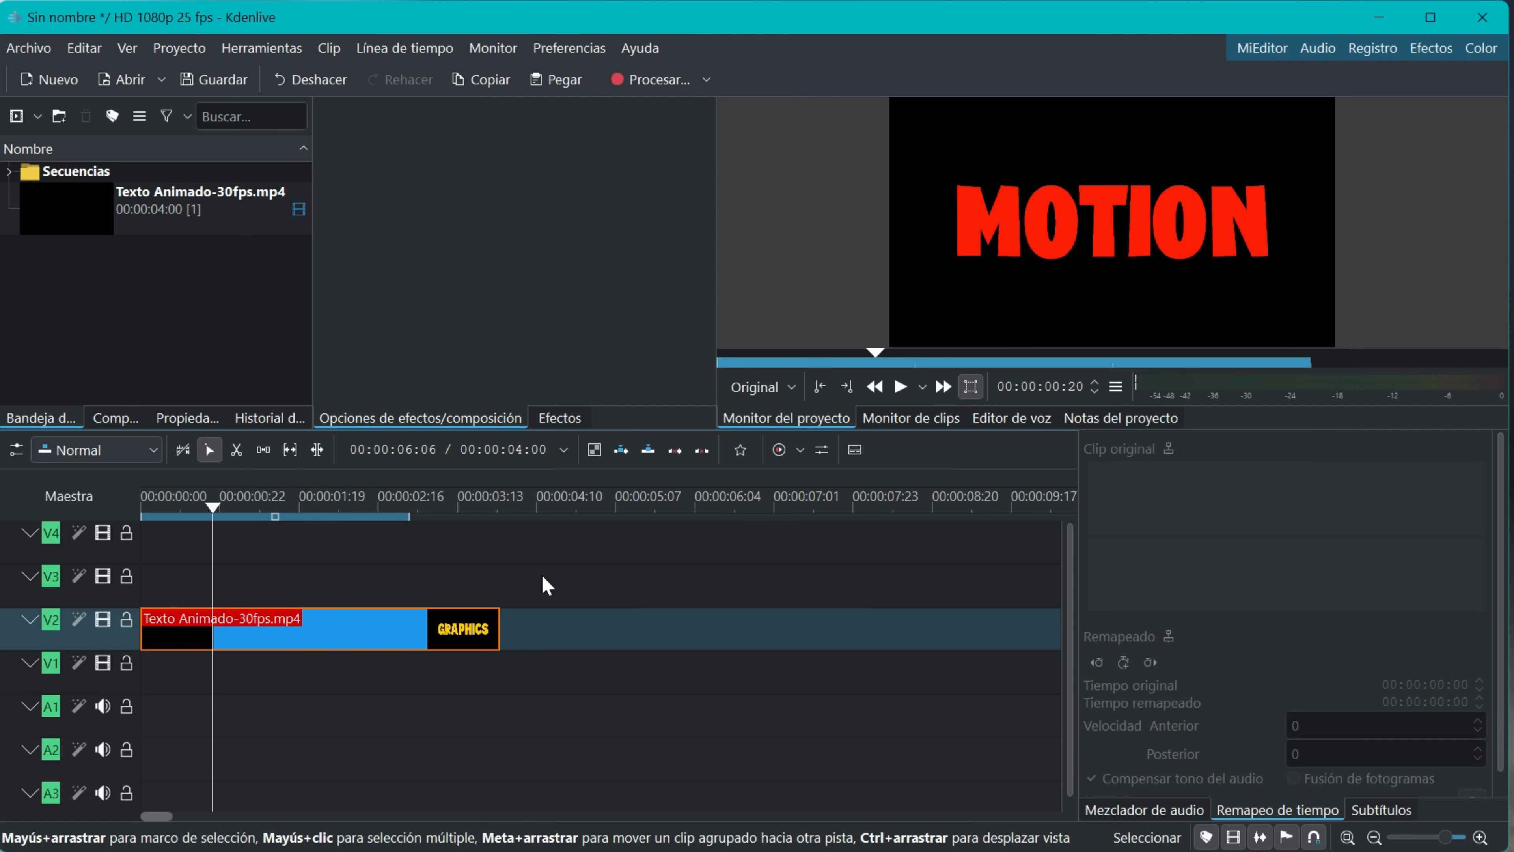
Start a title clip and draw a narrow vertical rectangle about 78 x 470 over the O of MOTION
right_click(118, 321)
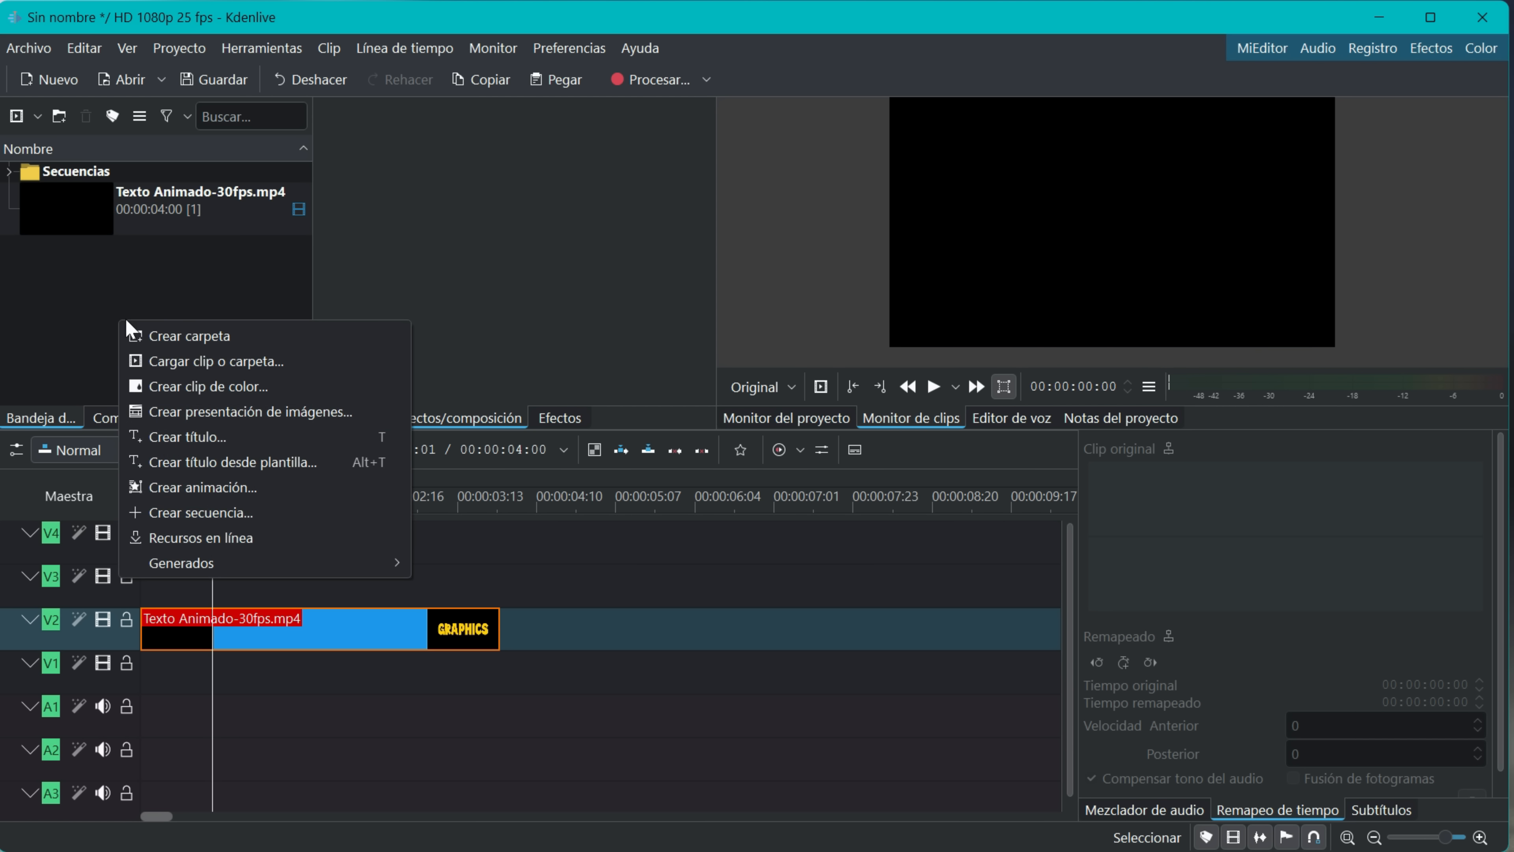
left_click(187, 435)
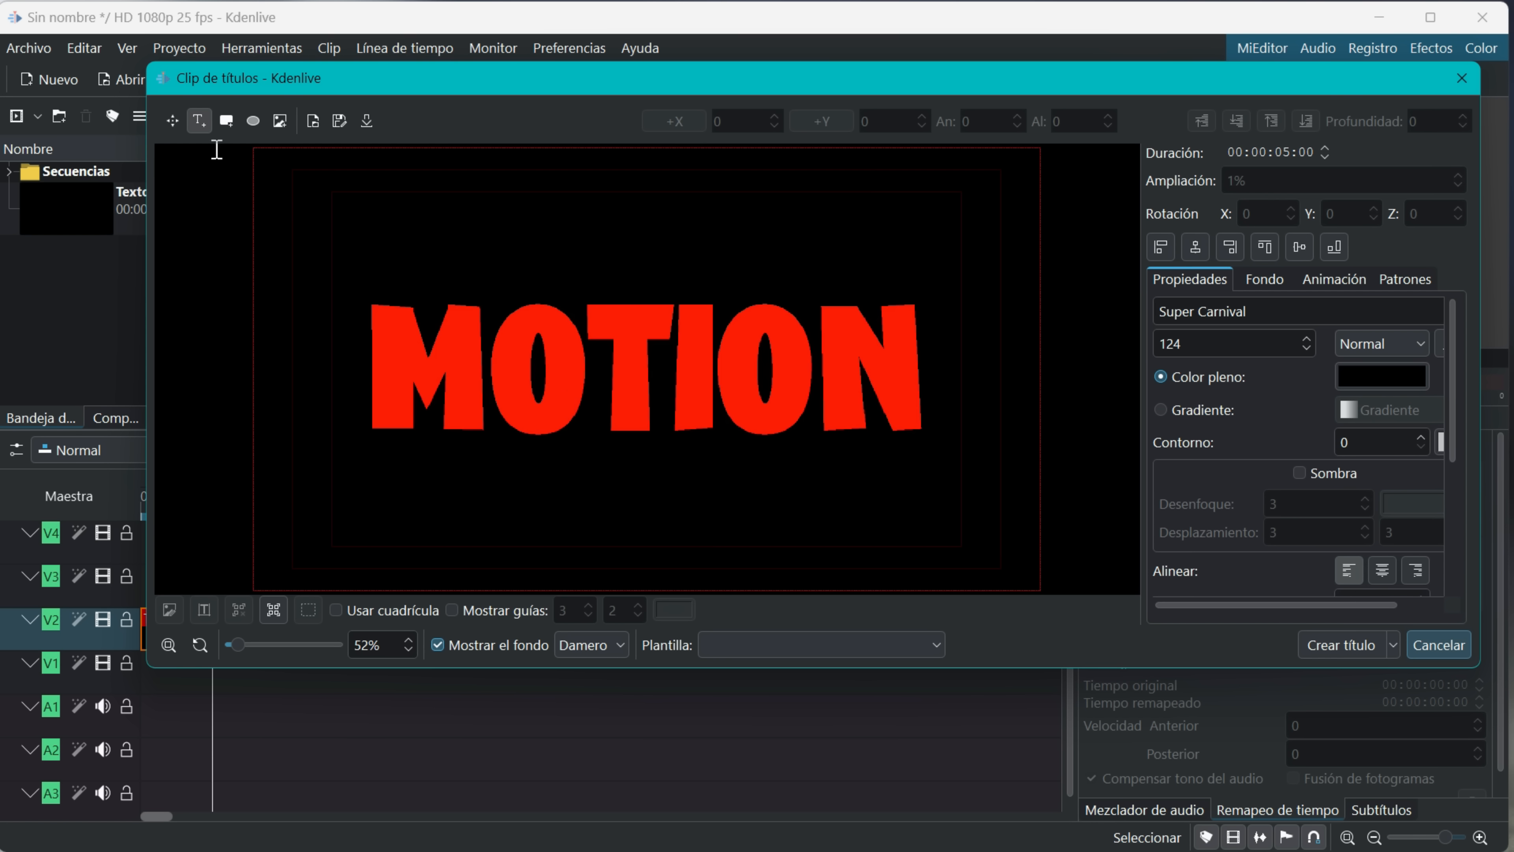
left_click(228, 122)
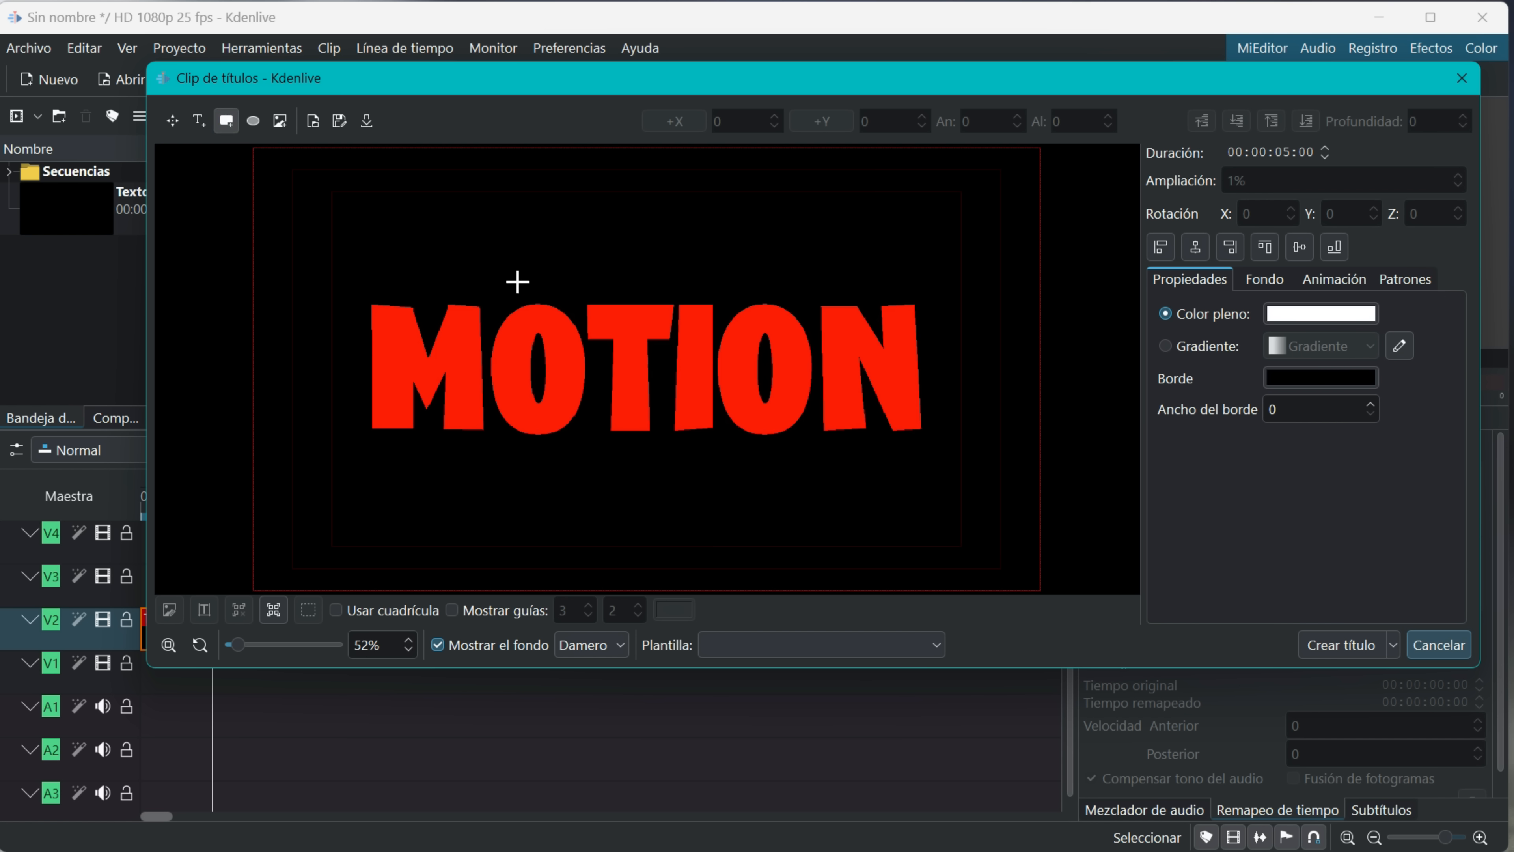
left_click_drag(517, 276, 550, 472)
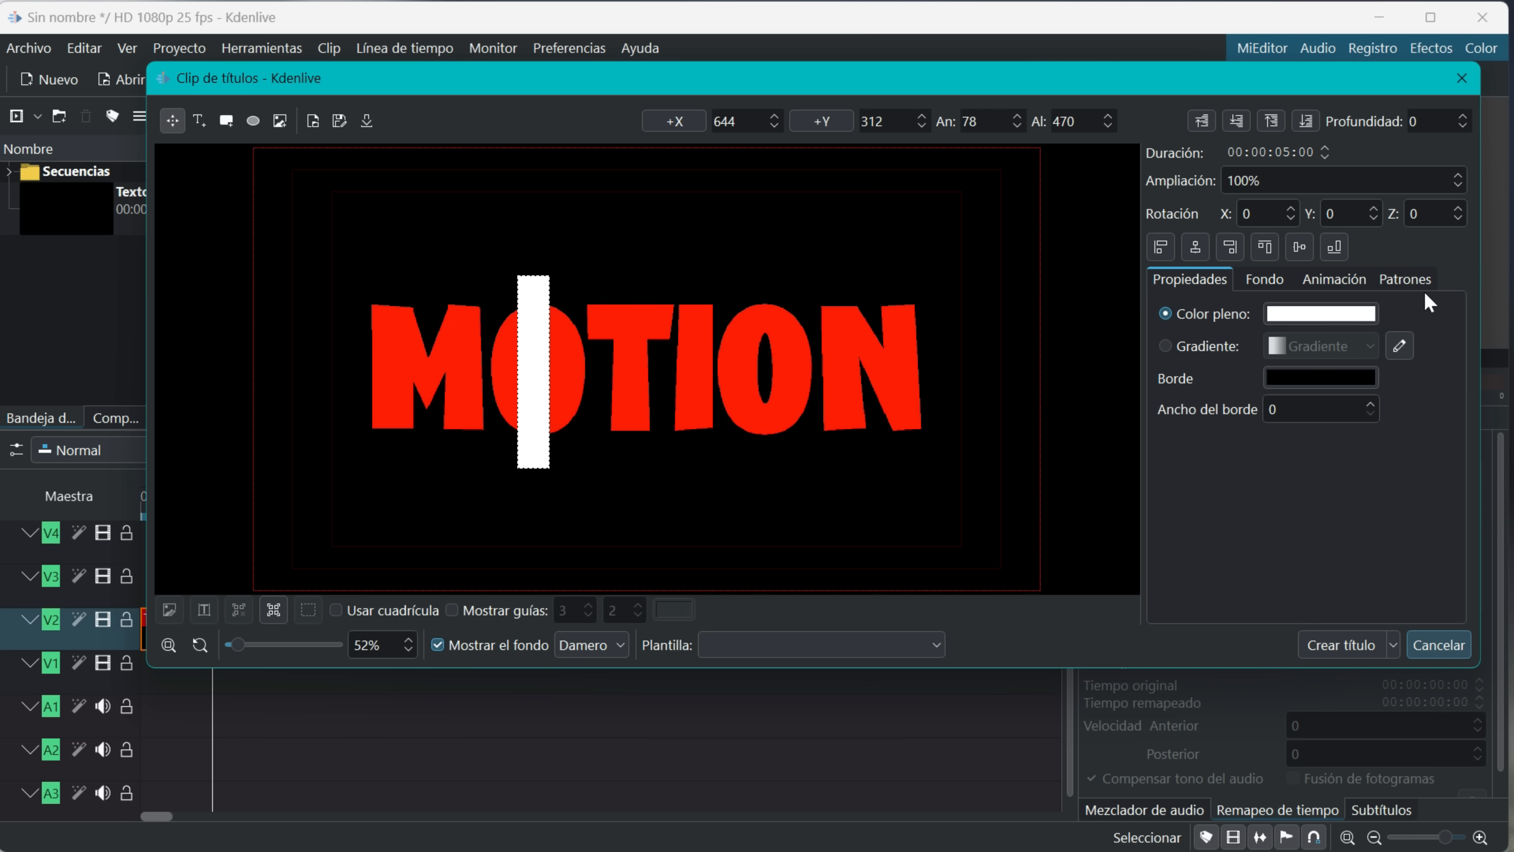
Fill the title's rectangle with solid blue and create the title clip
left_click(1336, 315)
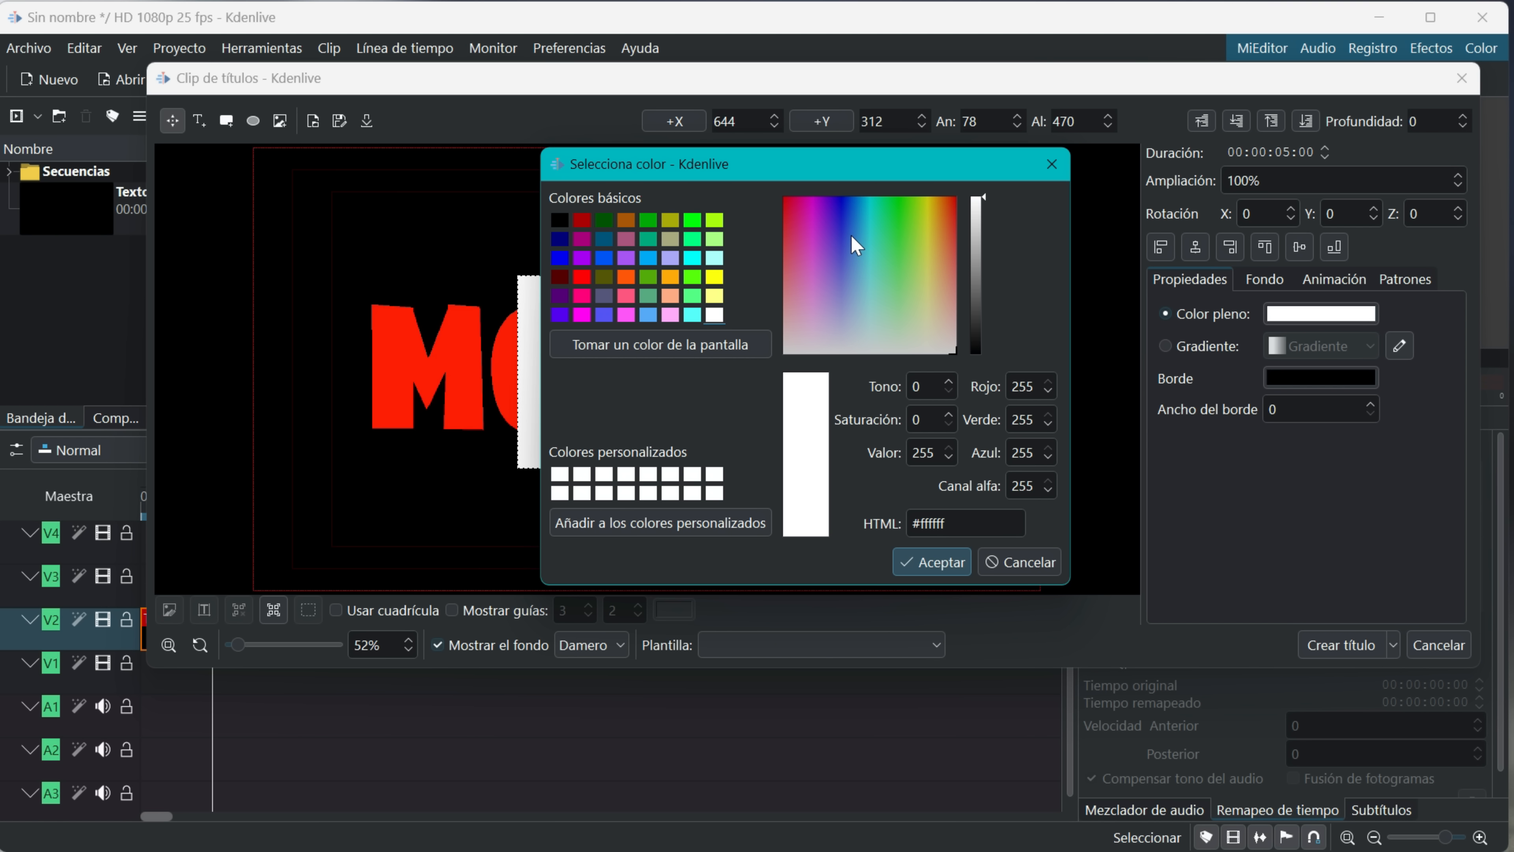
left_click(912, 562)
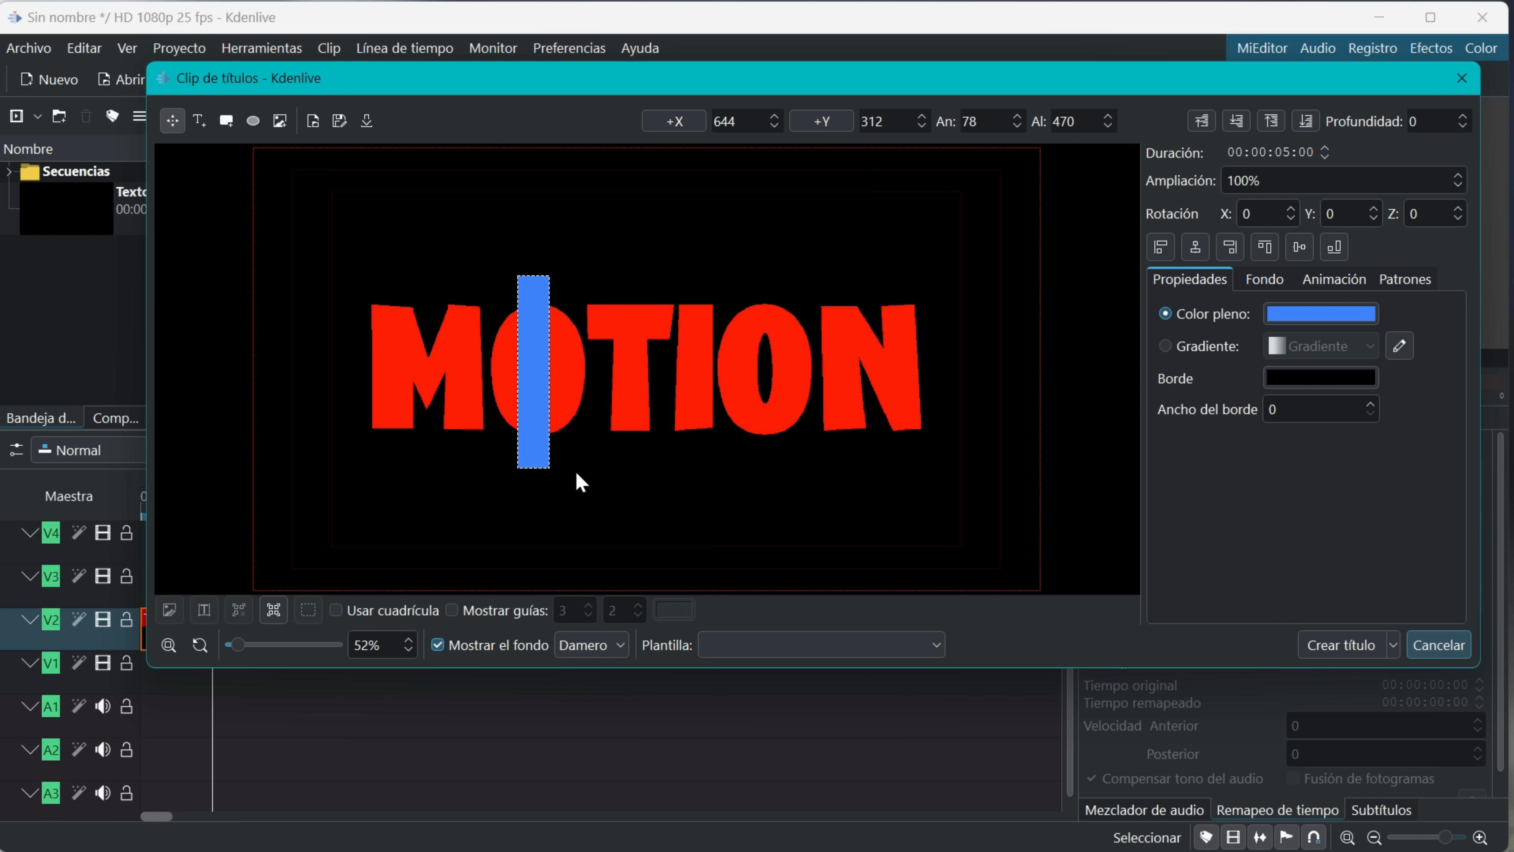
left_click(1340, 646)
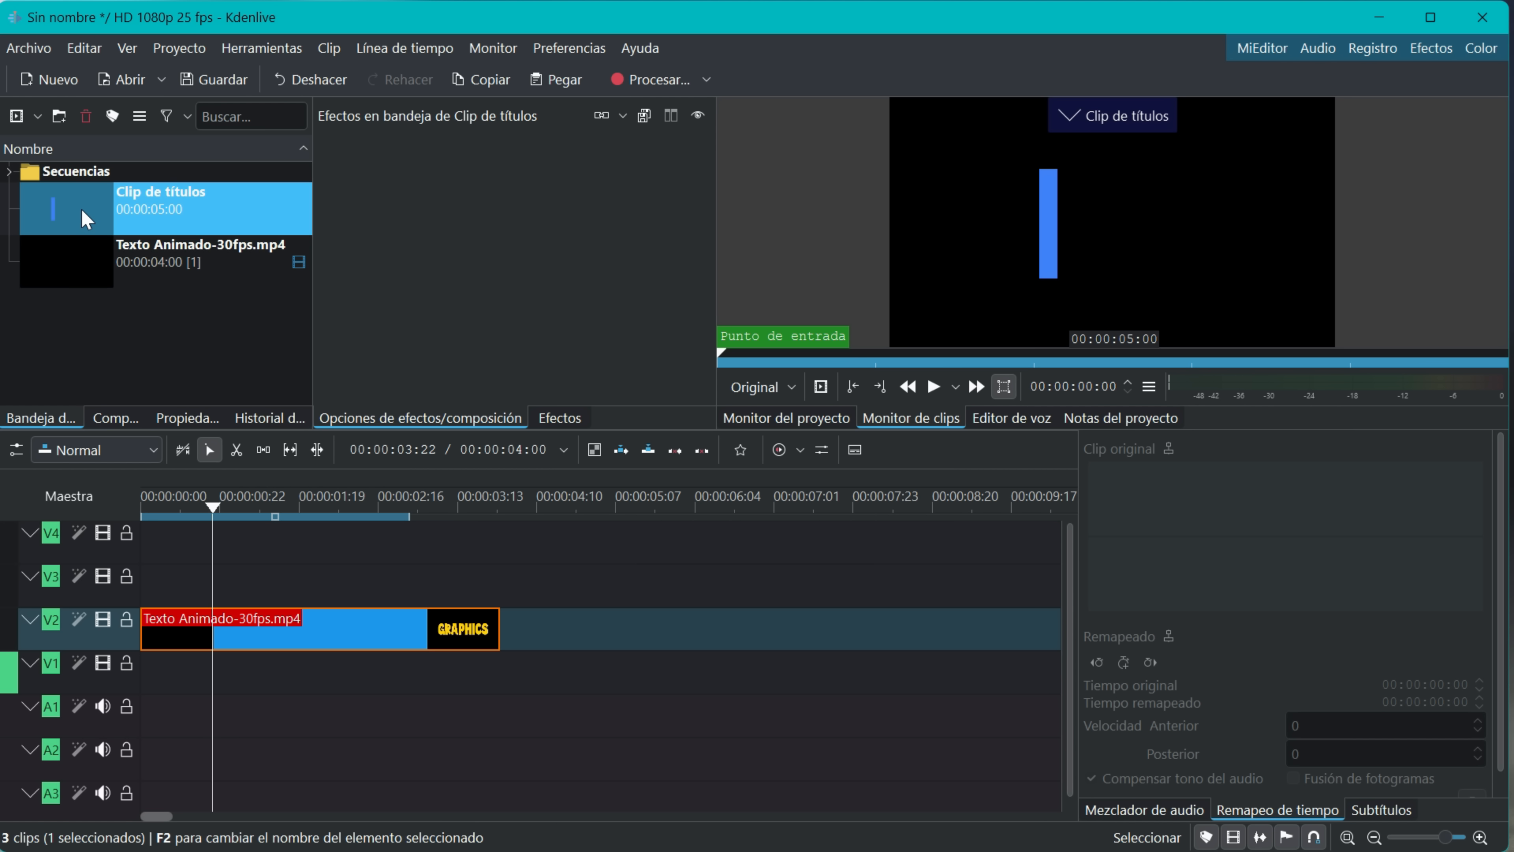
Place the blue title clip at the start of track V3, trim its end to match Texto Animado-30fps.mp4, and move the playhead to 00:00:00:04
left_click_drag(48, 203, 150, 597)
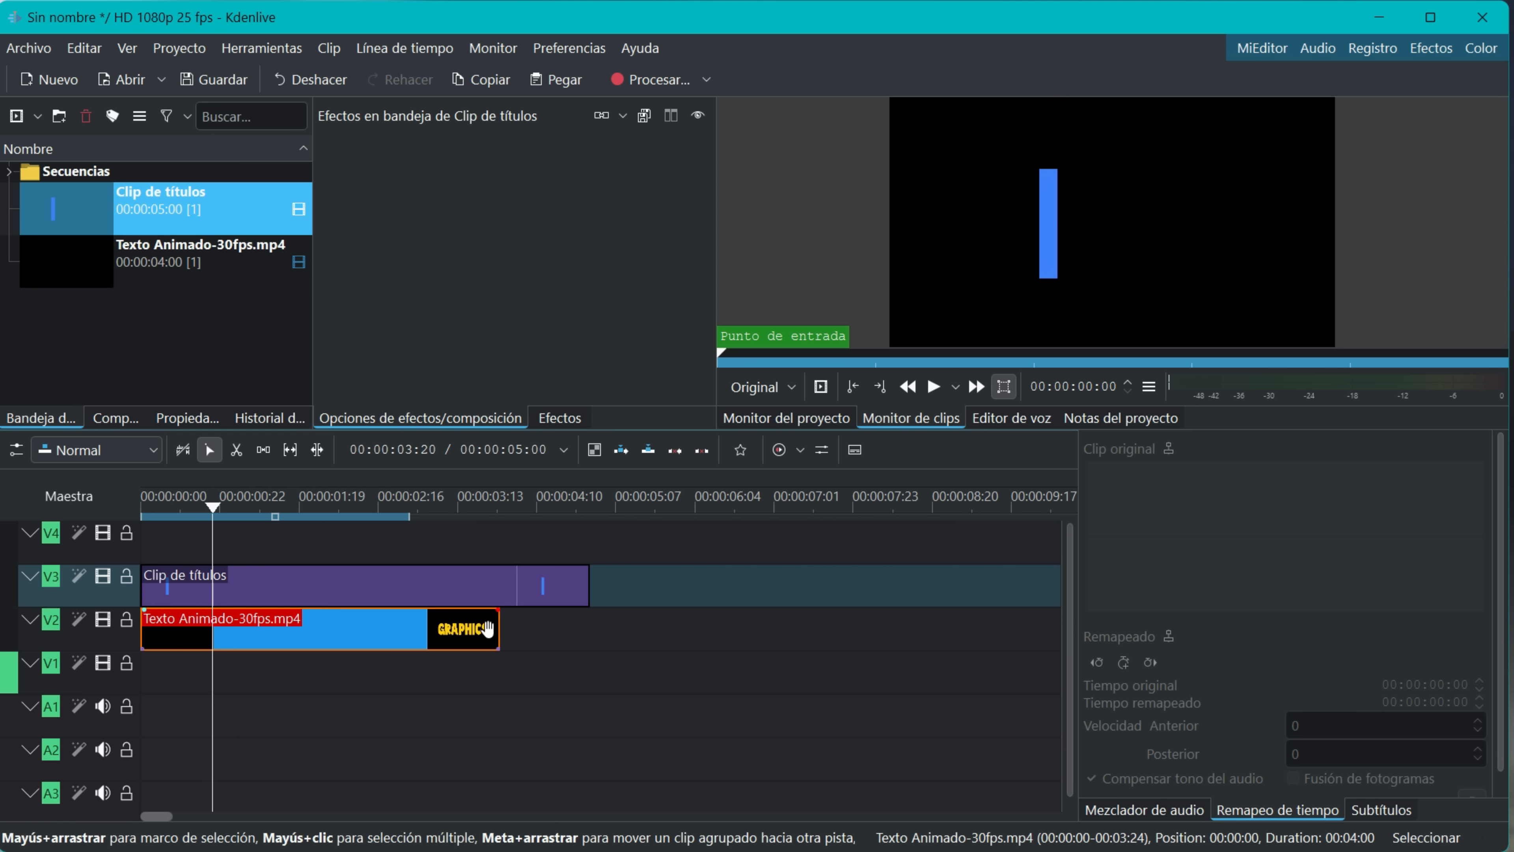
left_click_drag(586, 590, 500, 594)
left_click_drag(213, 512, 145, 510)
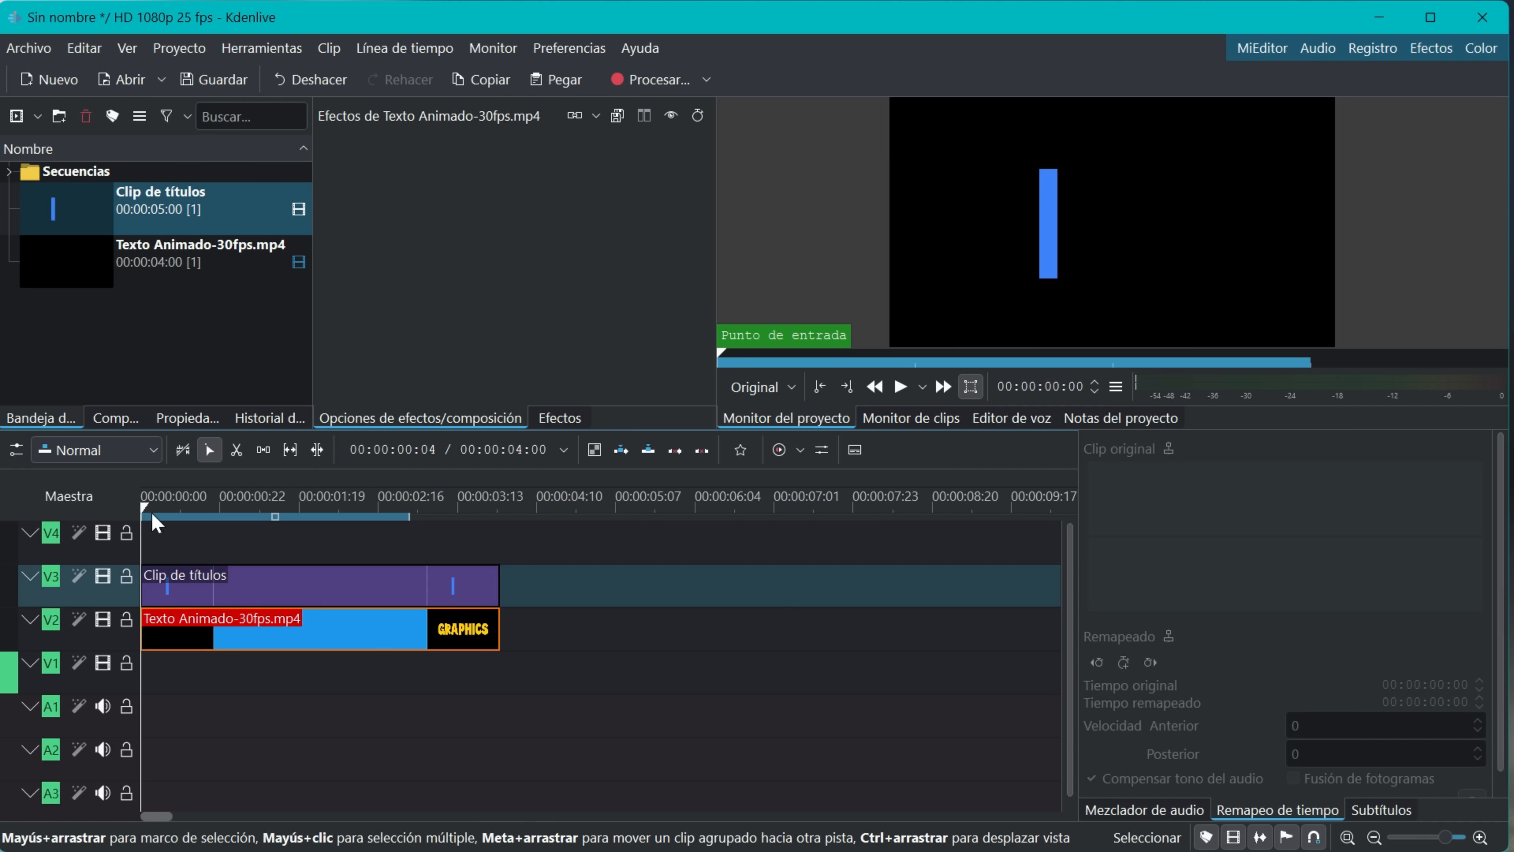
left_click(160, 506)
left_click_drag(162, 507, 155, 509)
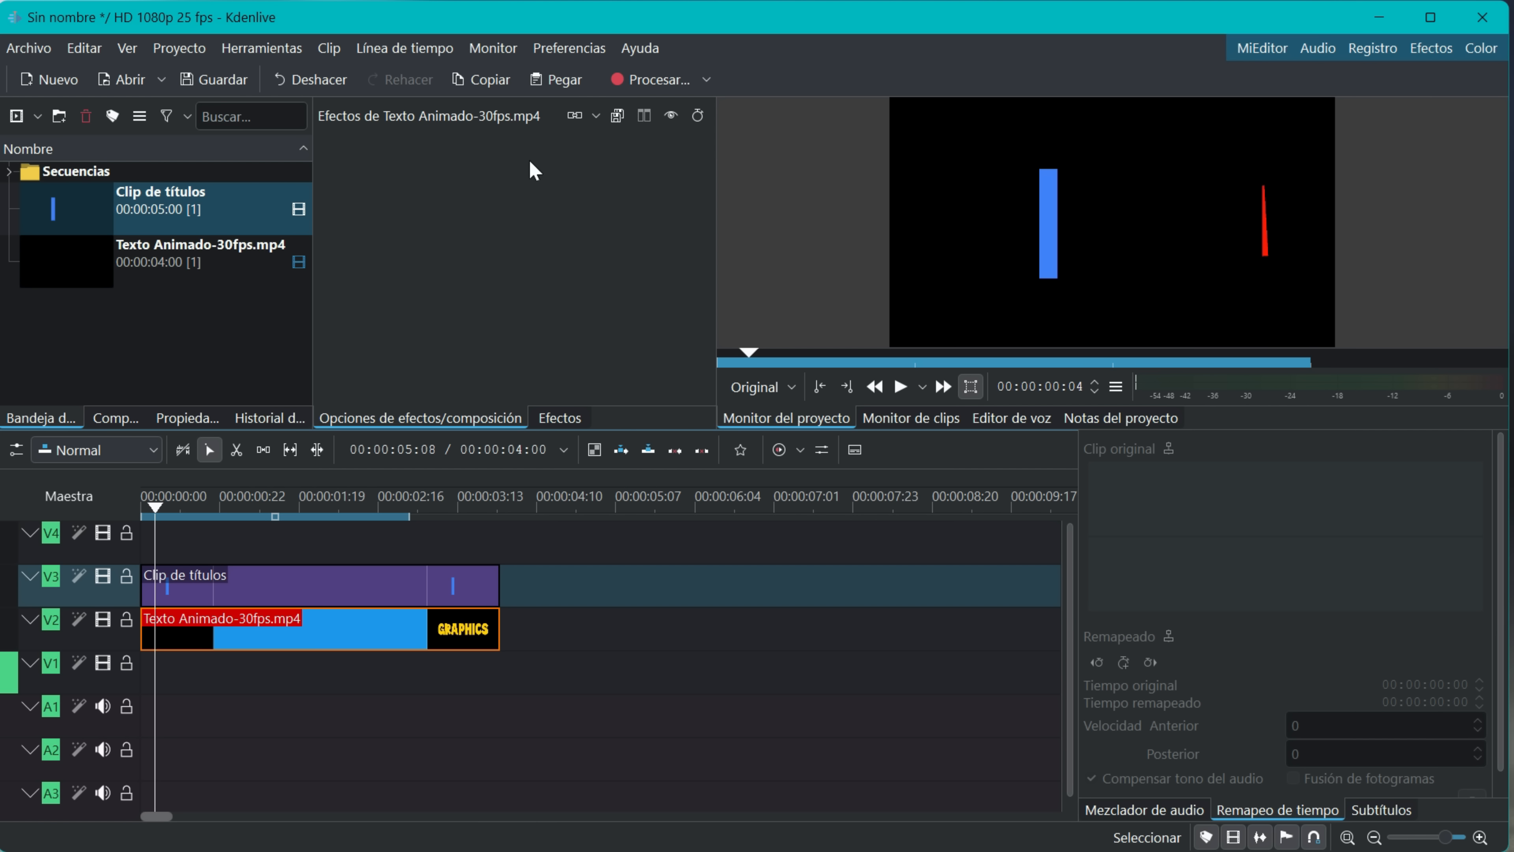
Find the Transformación effect and apply it to the title clip on track V3
left_click(560, 417)
type("tra")
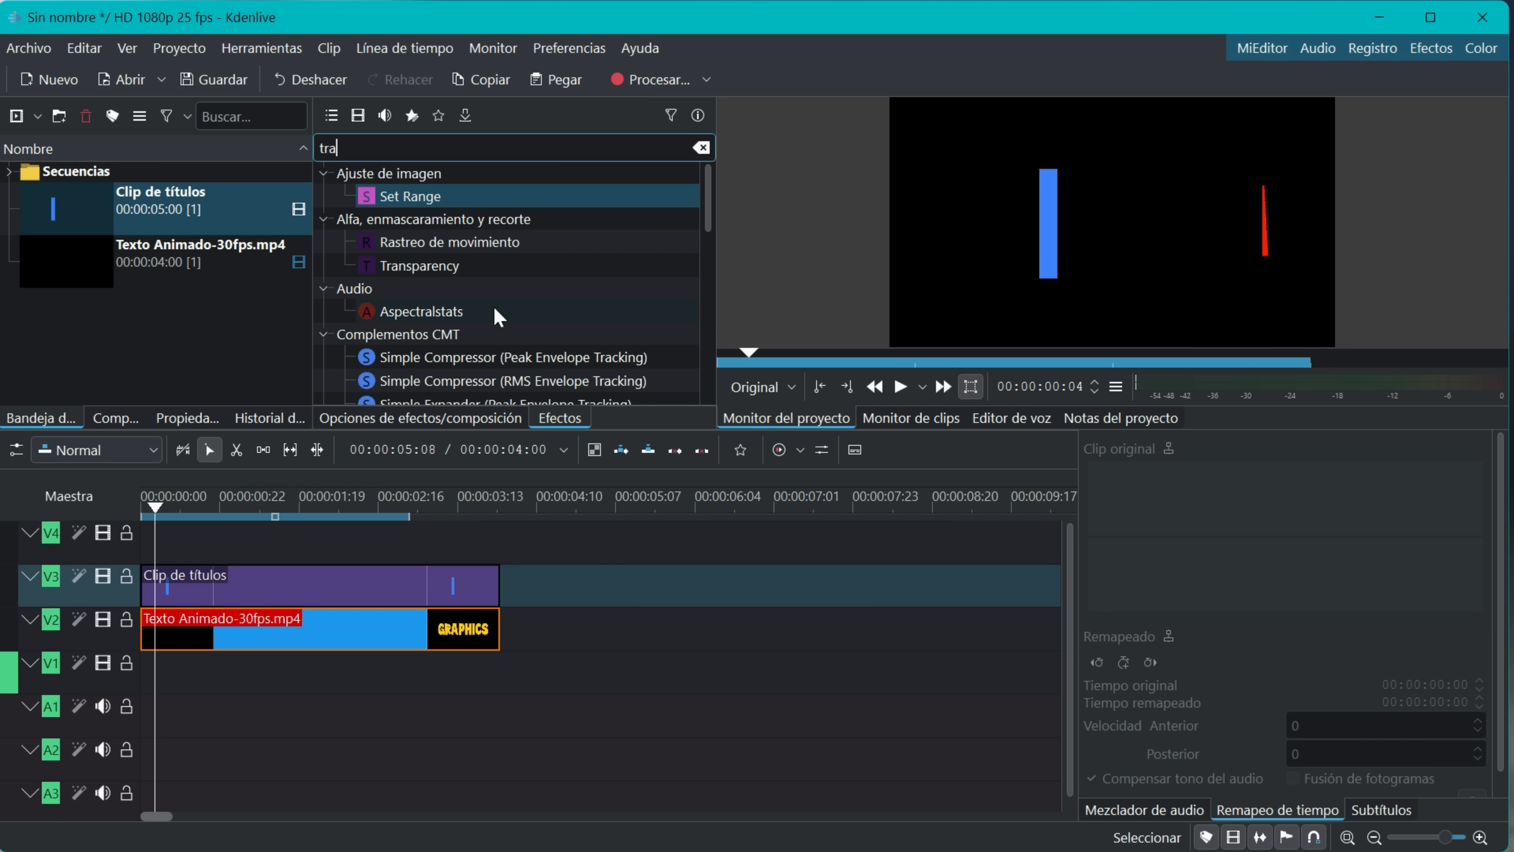
type("n")
left_click_drag(451, 392, 288, 586)
left_click(297, 583)
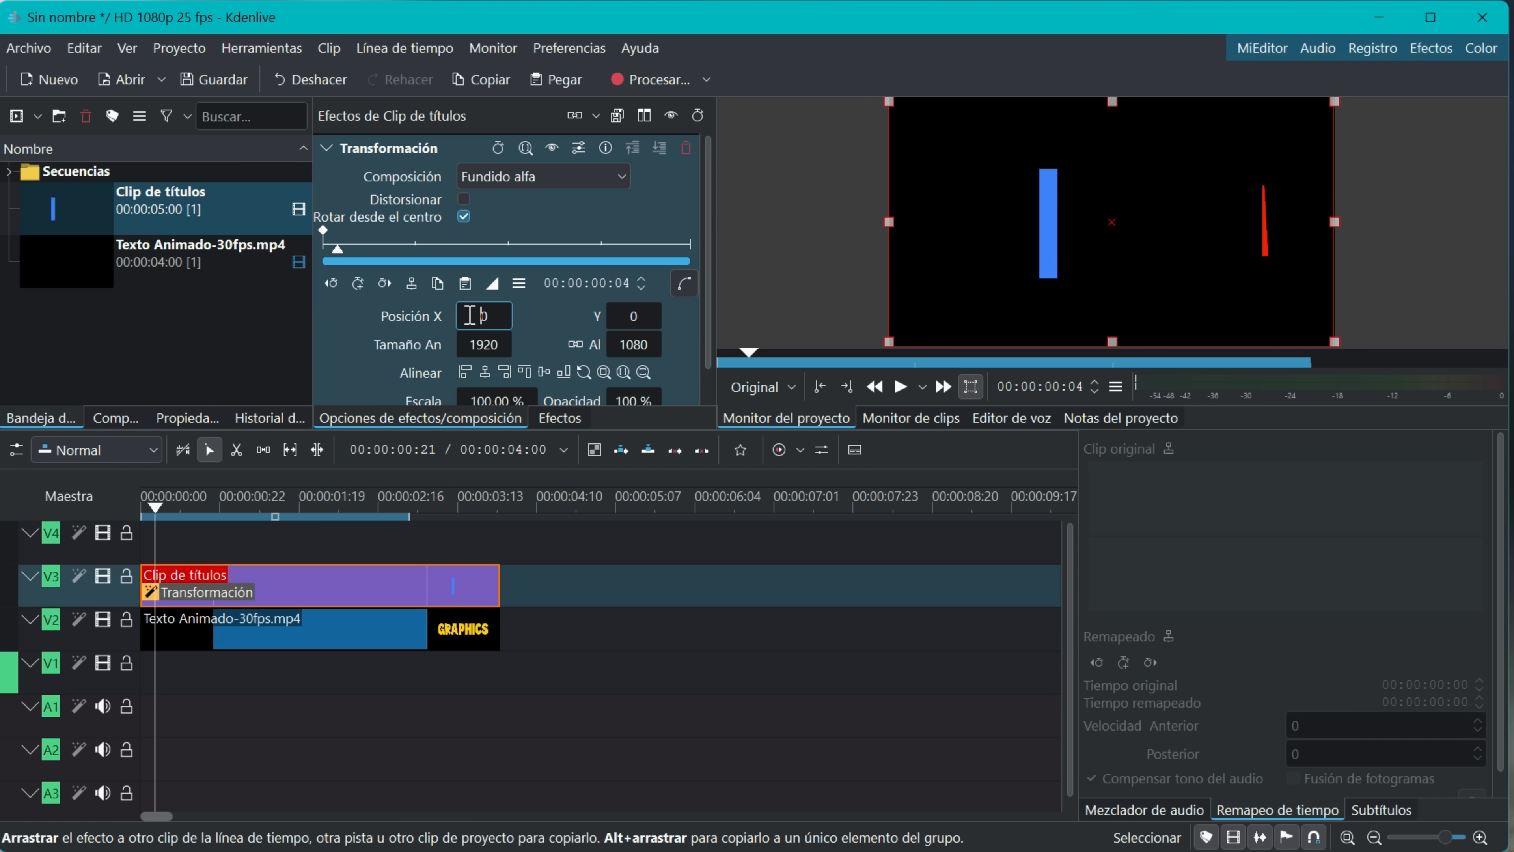
Set the bar's X position to 888 with a keyframe at 00:00:00:04, and add a keyframe at 00:00:00:03 with X position 924
left_click_drag(470, 315, 999, 316)
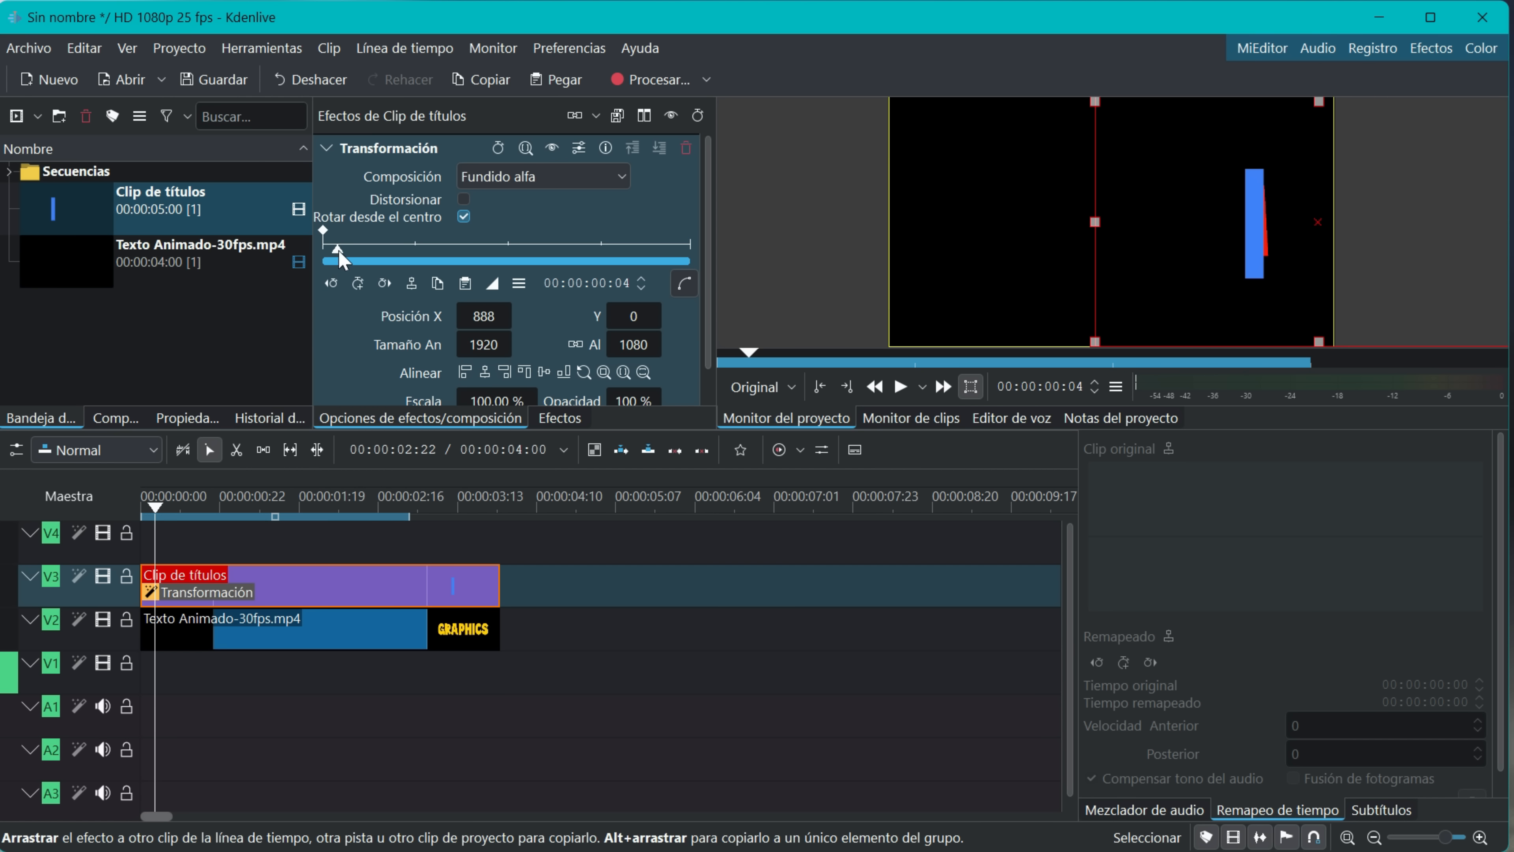
left_click(359, 284)
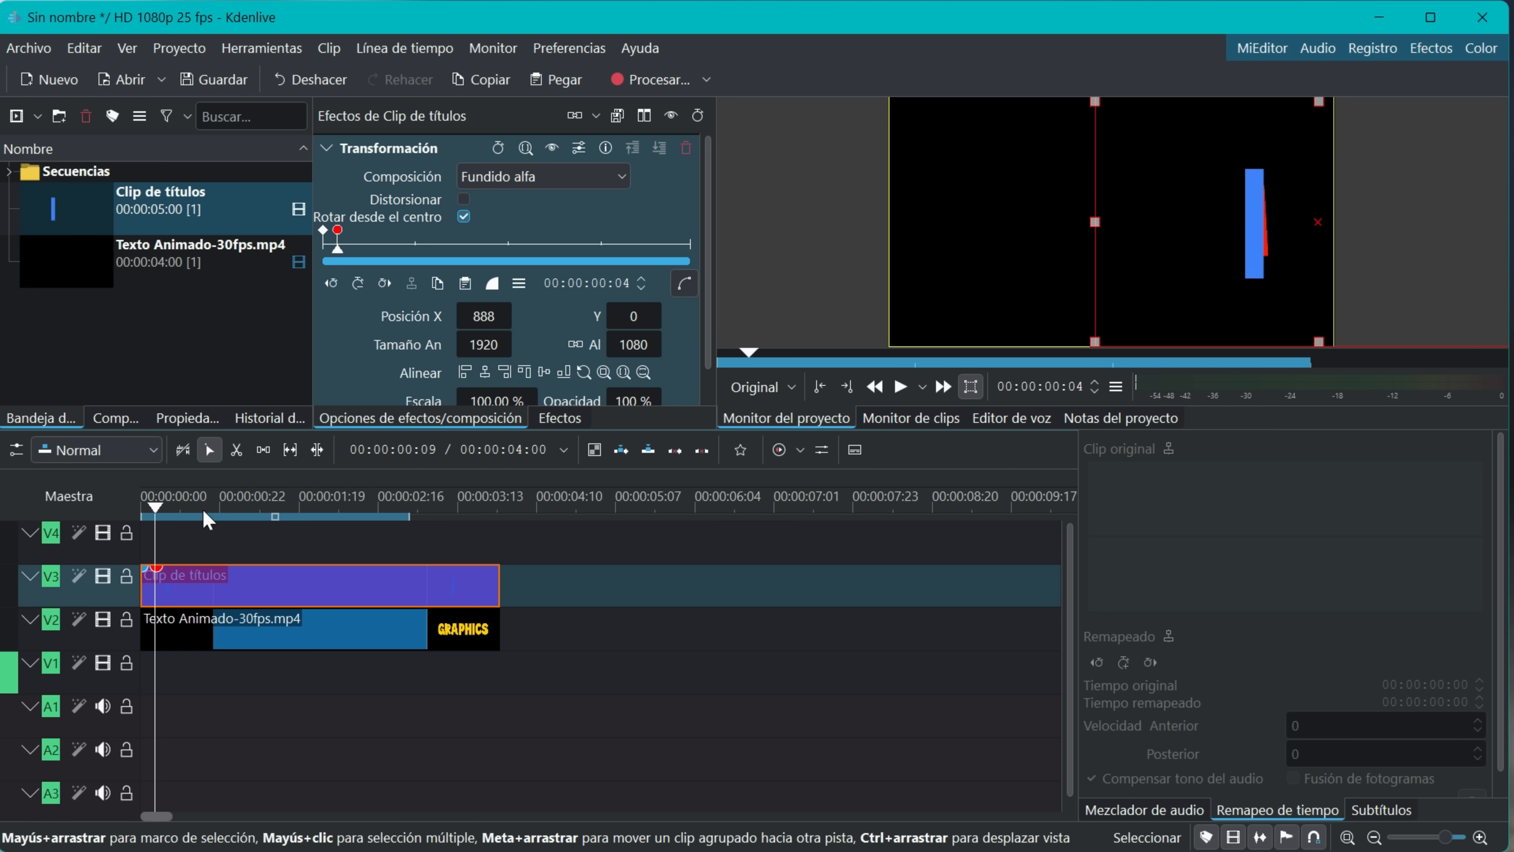
left_click(154, 509)
left_click(358, 284)
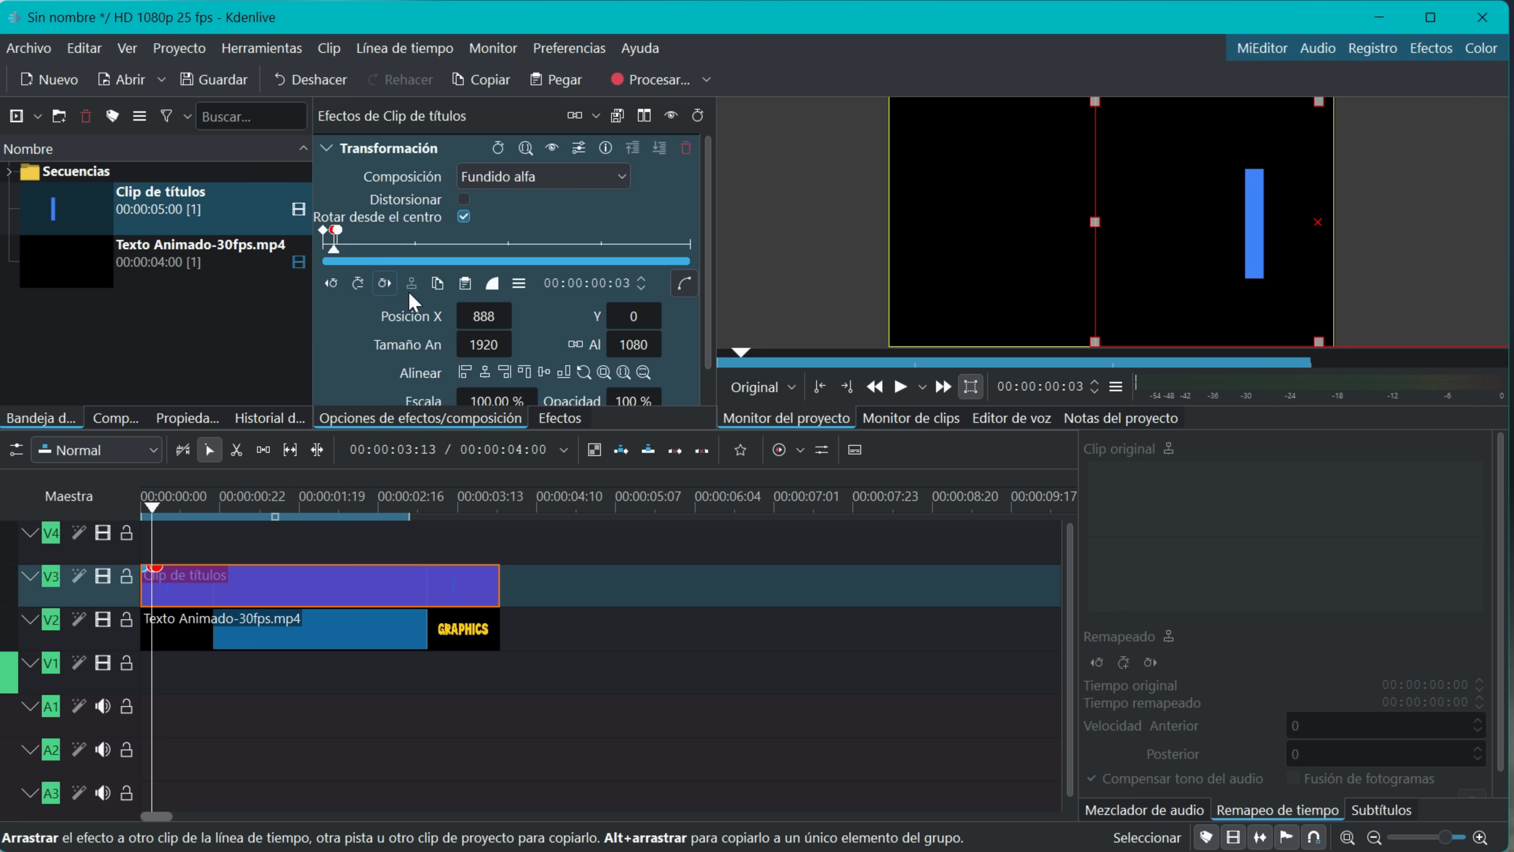
left_click_drag(477, 314, 498, 314)
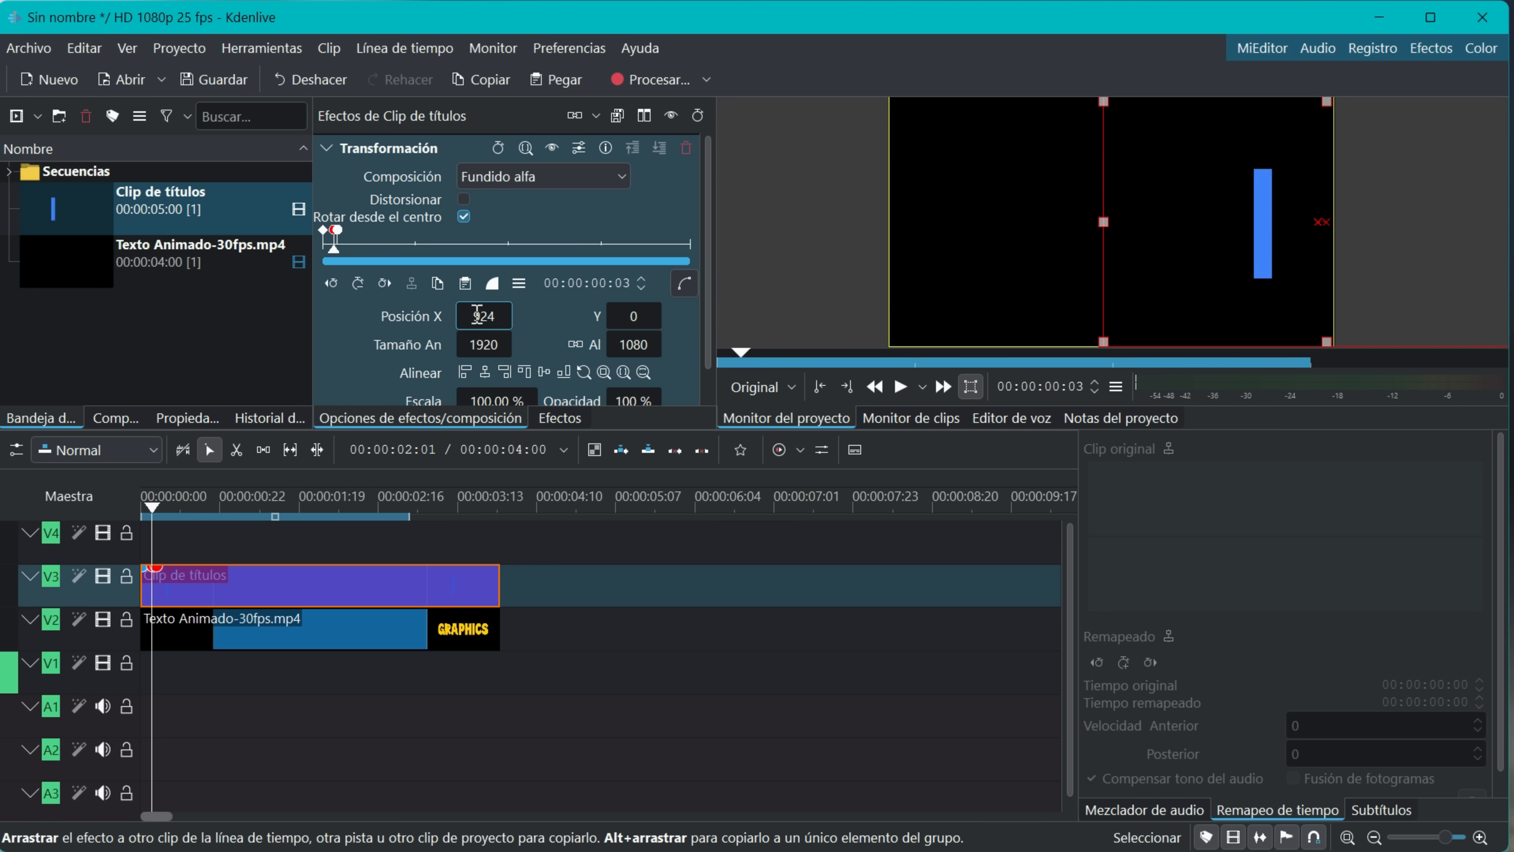
Enable distortion in the transform effect and collapse the bar at the first keyframe to height 1 with Y position 540
left_click(465, 201)
left_click(150, 509)
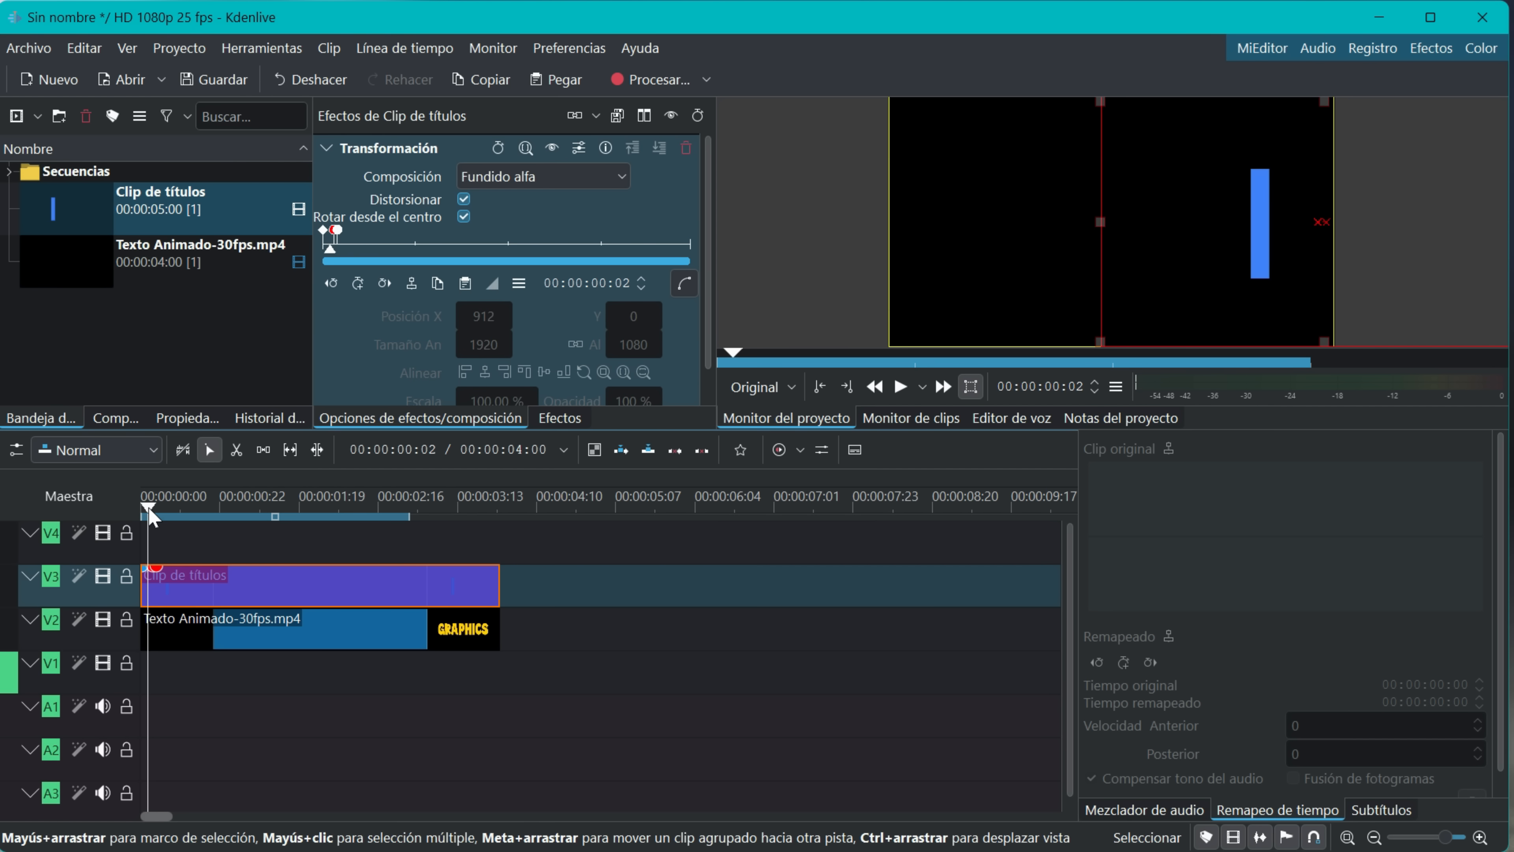
left_click(326, 232)
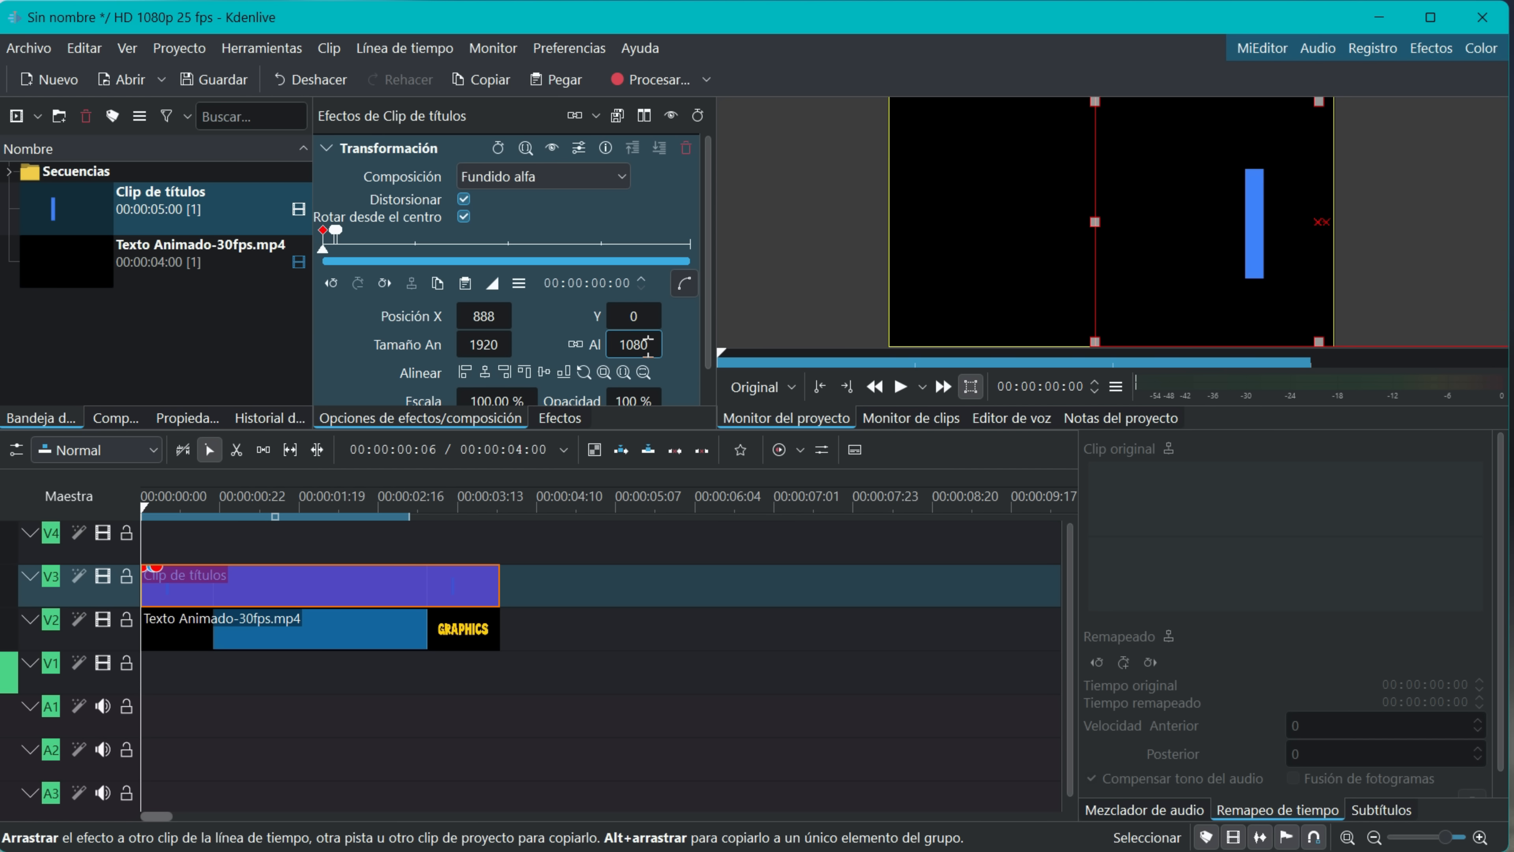
left_click_drag(647, 344, 104, 344)
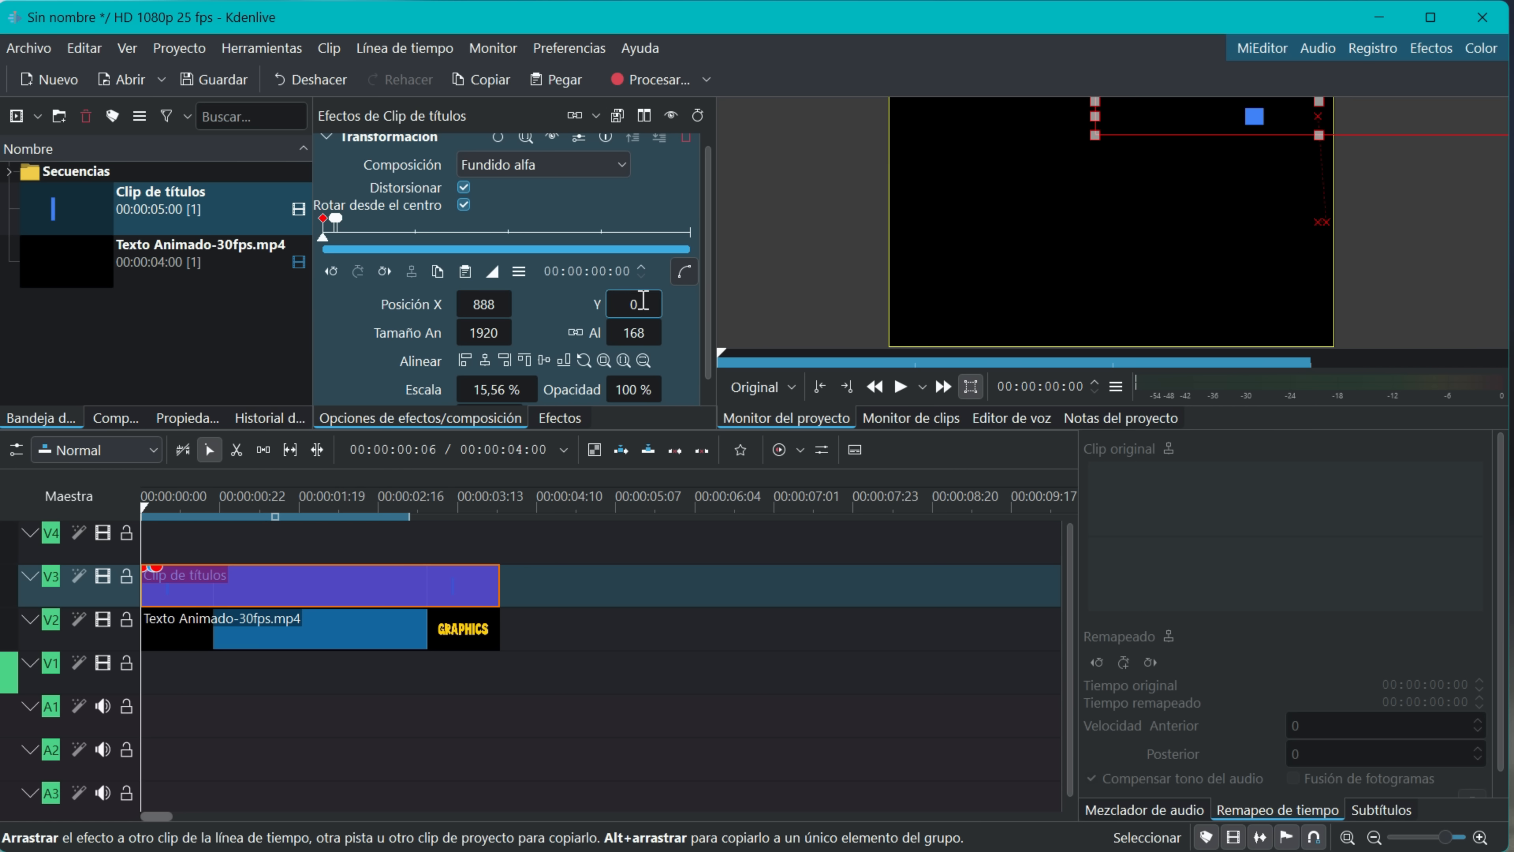
left_click_drag(644, 300, 918, 301)
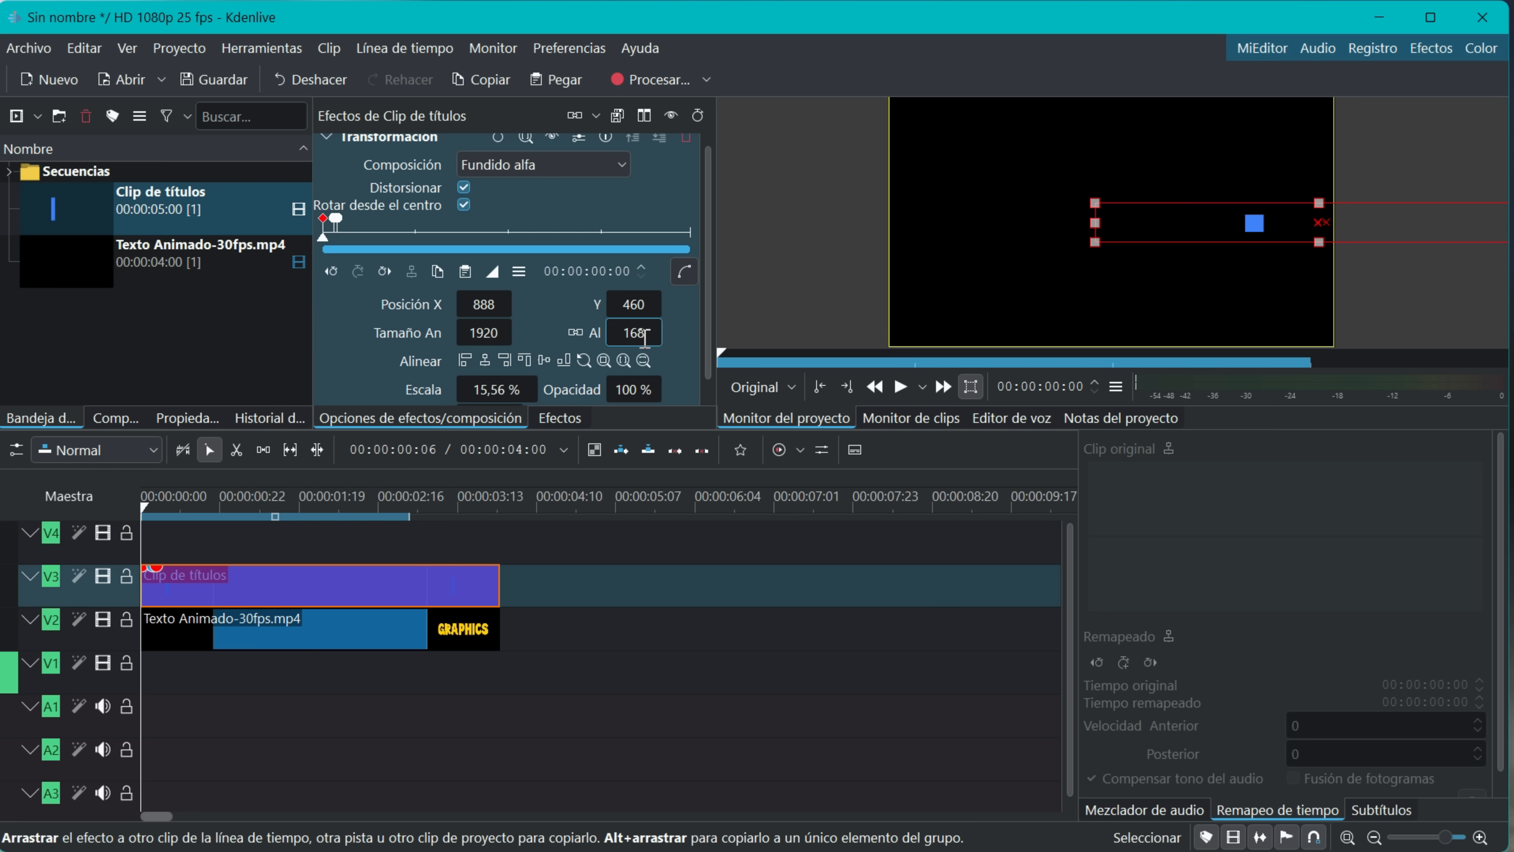
left_click_drag(646, 338, 545, 337)
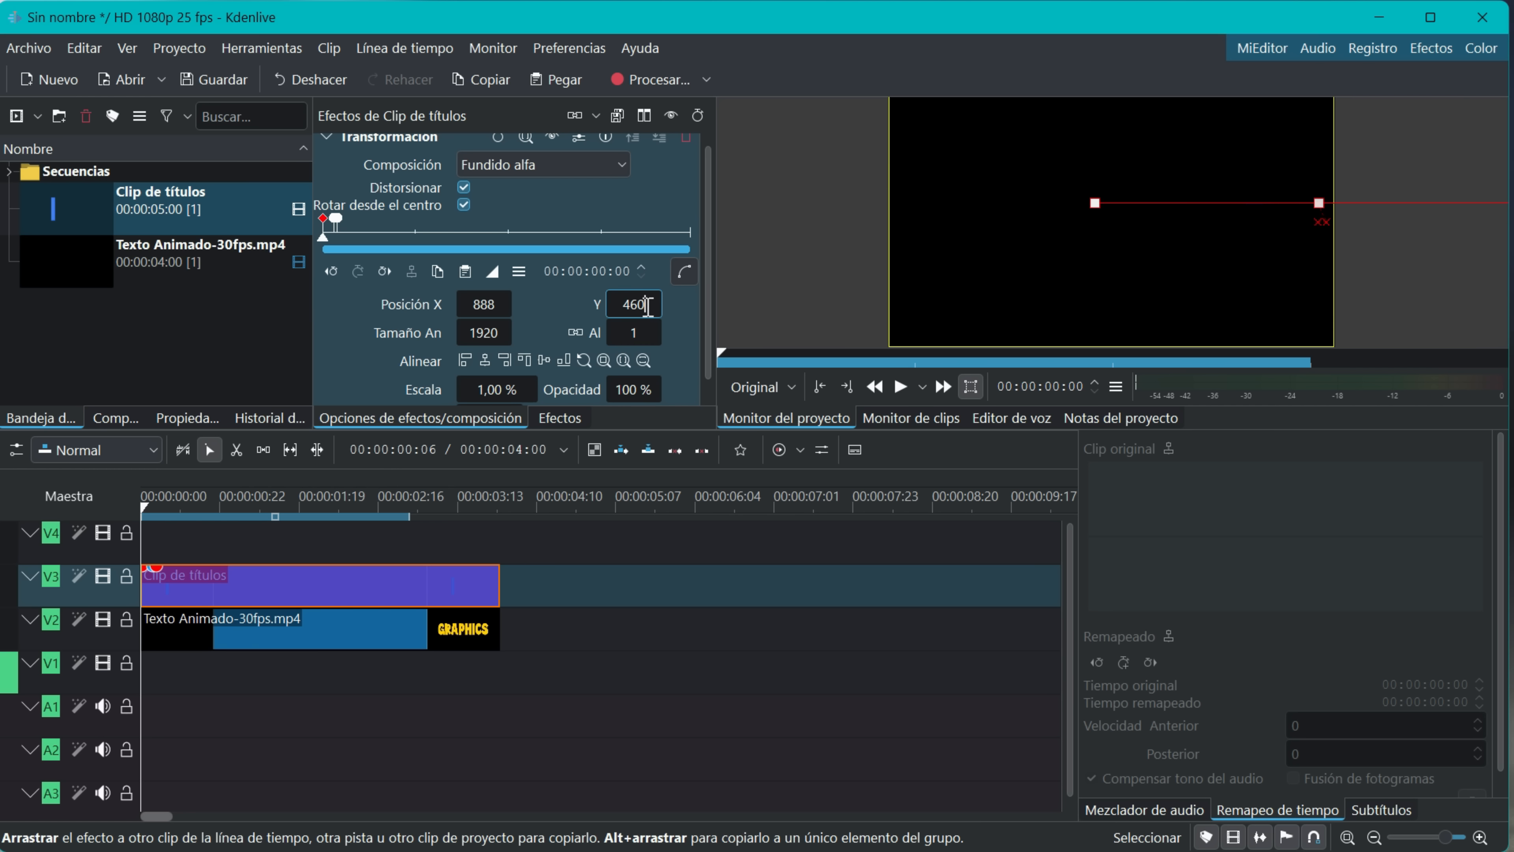
left_click_drag(648, 305, 695, 305)
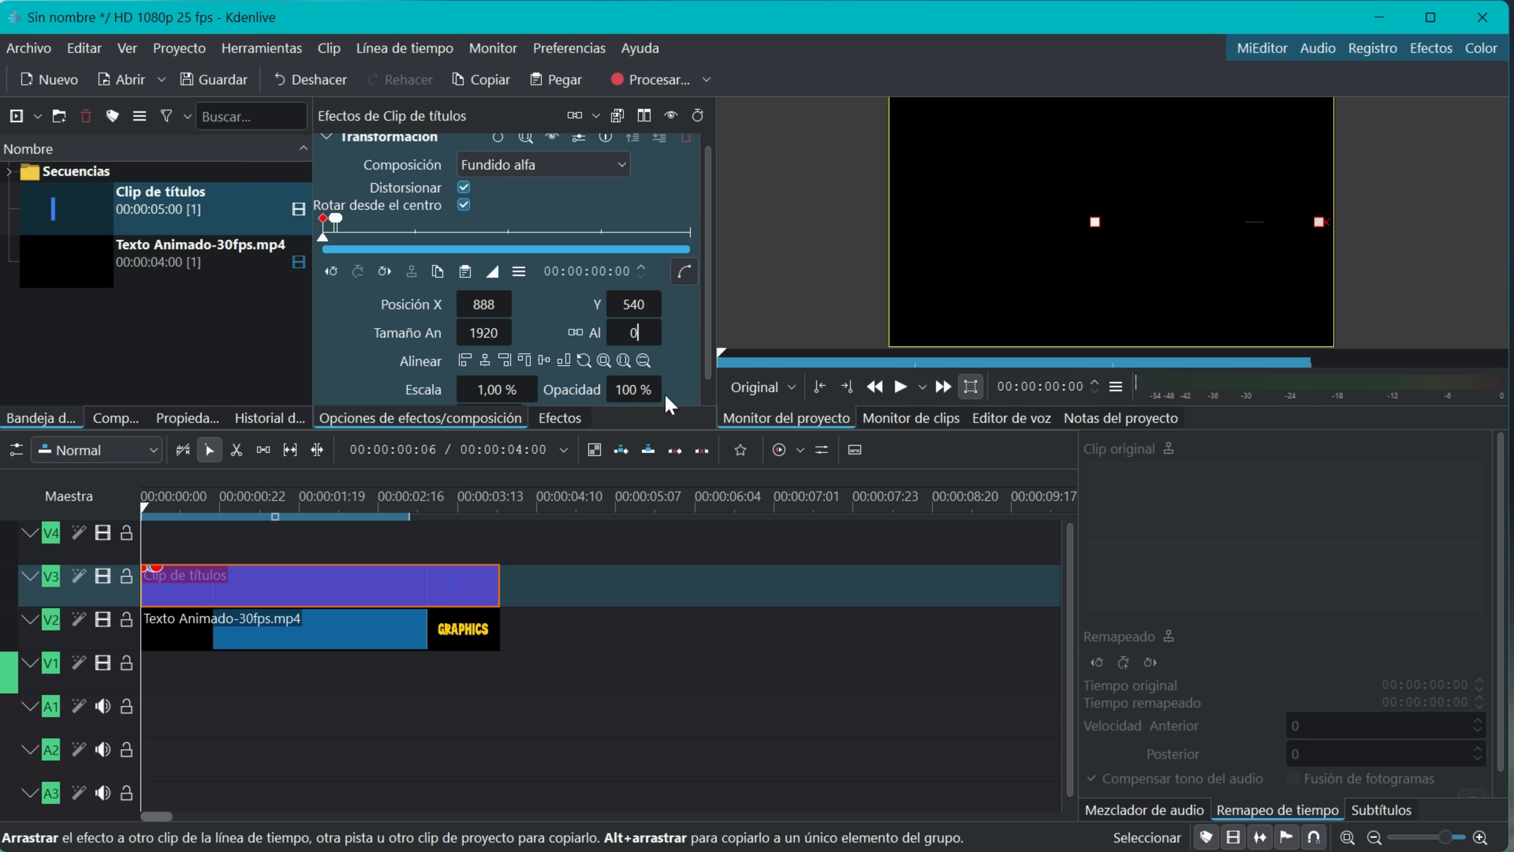
key("Return")
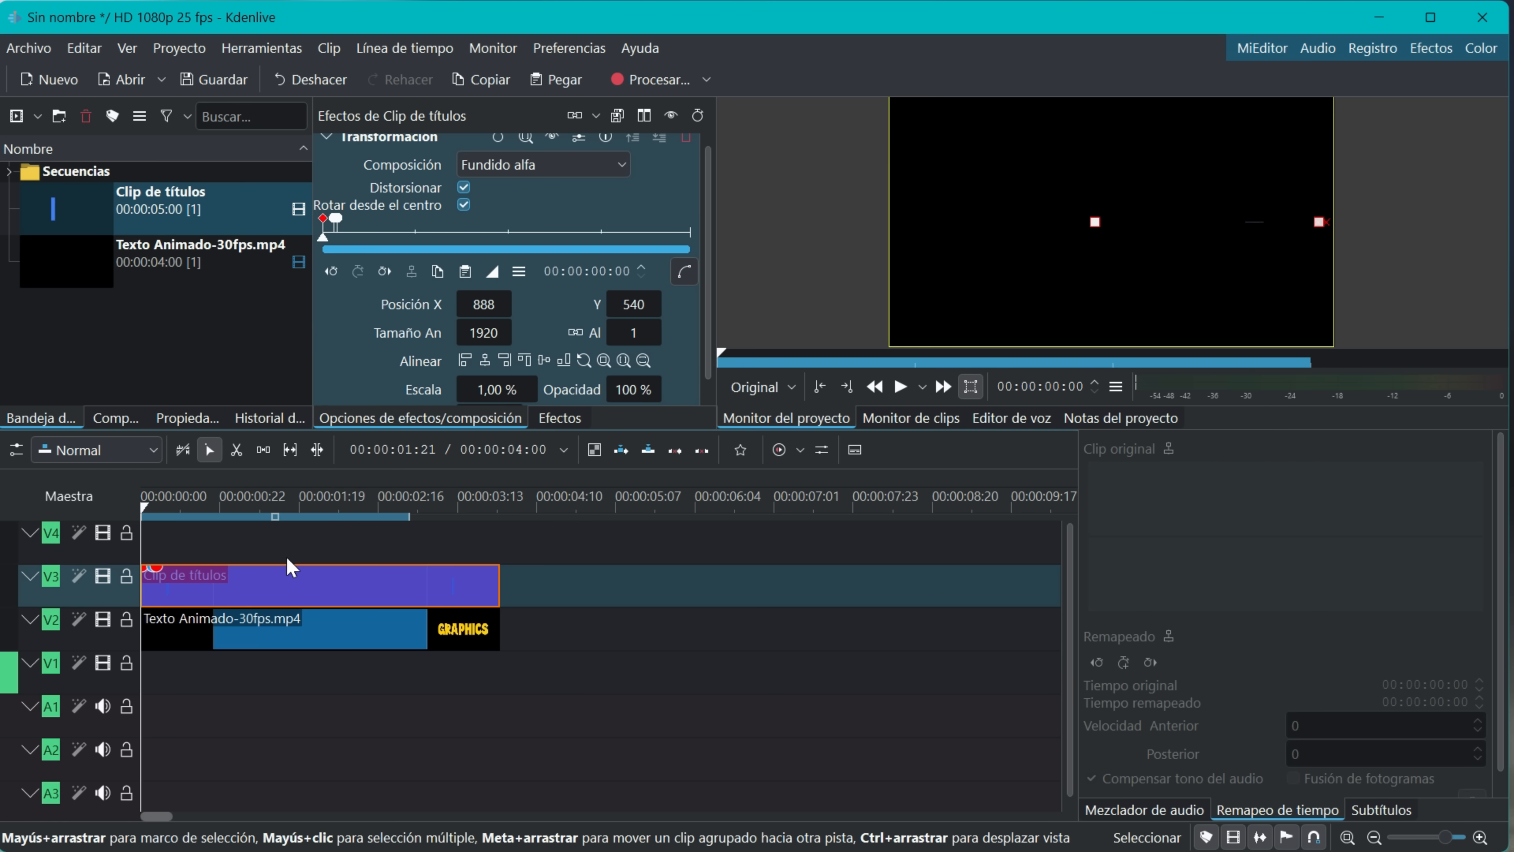
Add keyframes that move the bar to X position -432 at 00:00:00:12 and -467 at 00:00:00:13
left_click(160, 510)
left_click_drag(160, 510, 185, 512)
left_click(359, 272)
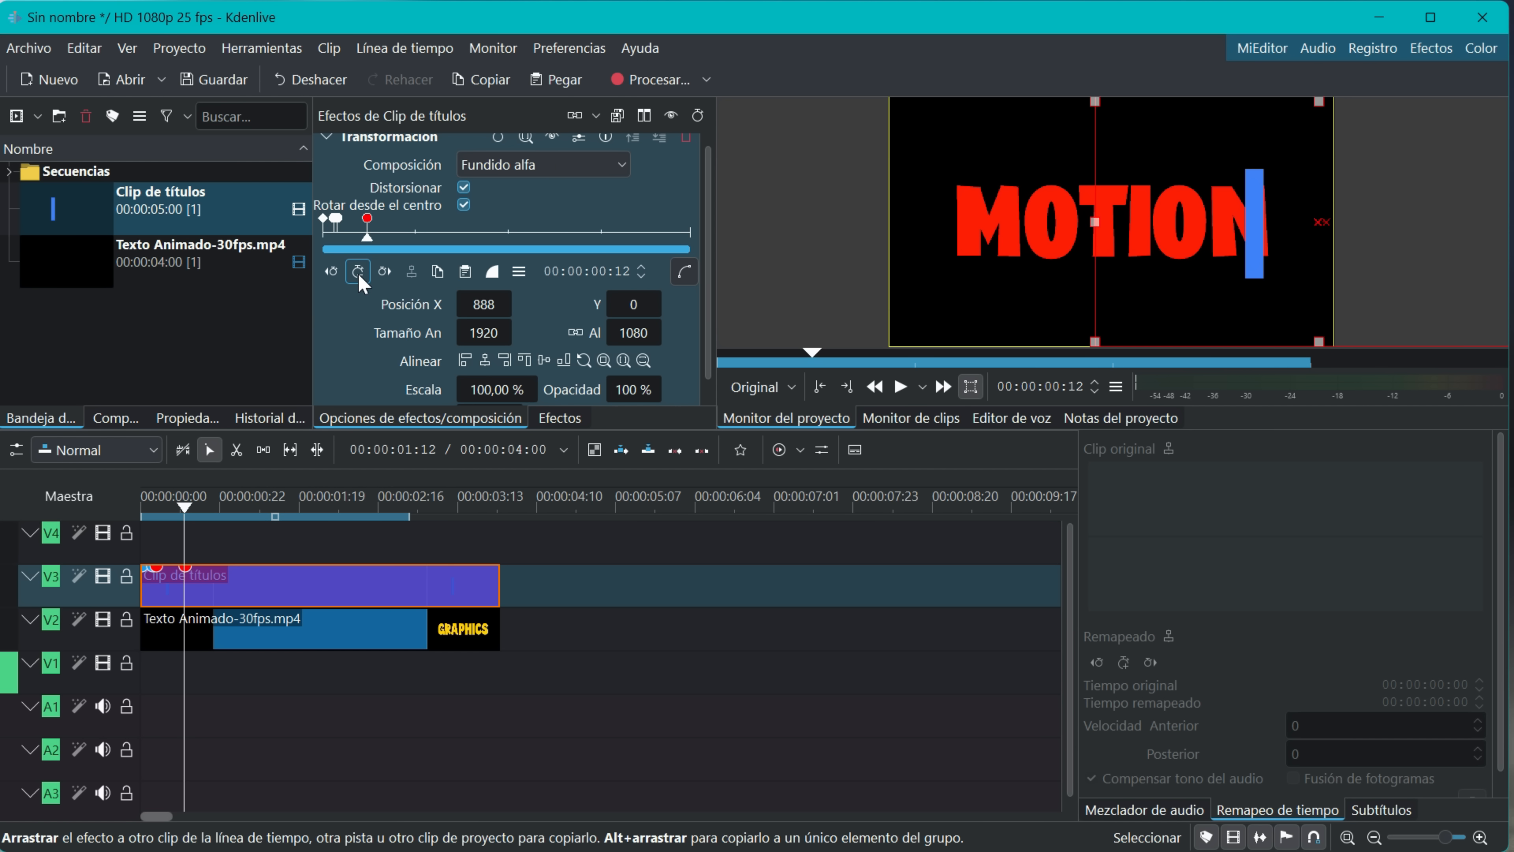
left_click_drag(499, 306, 342, 305)
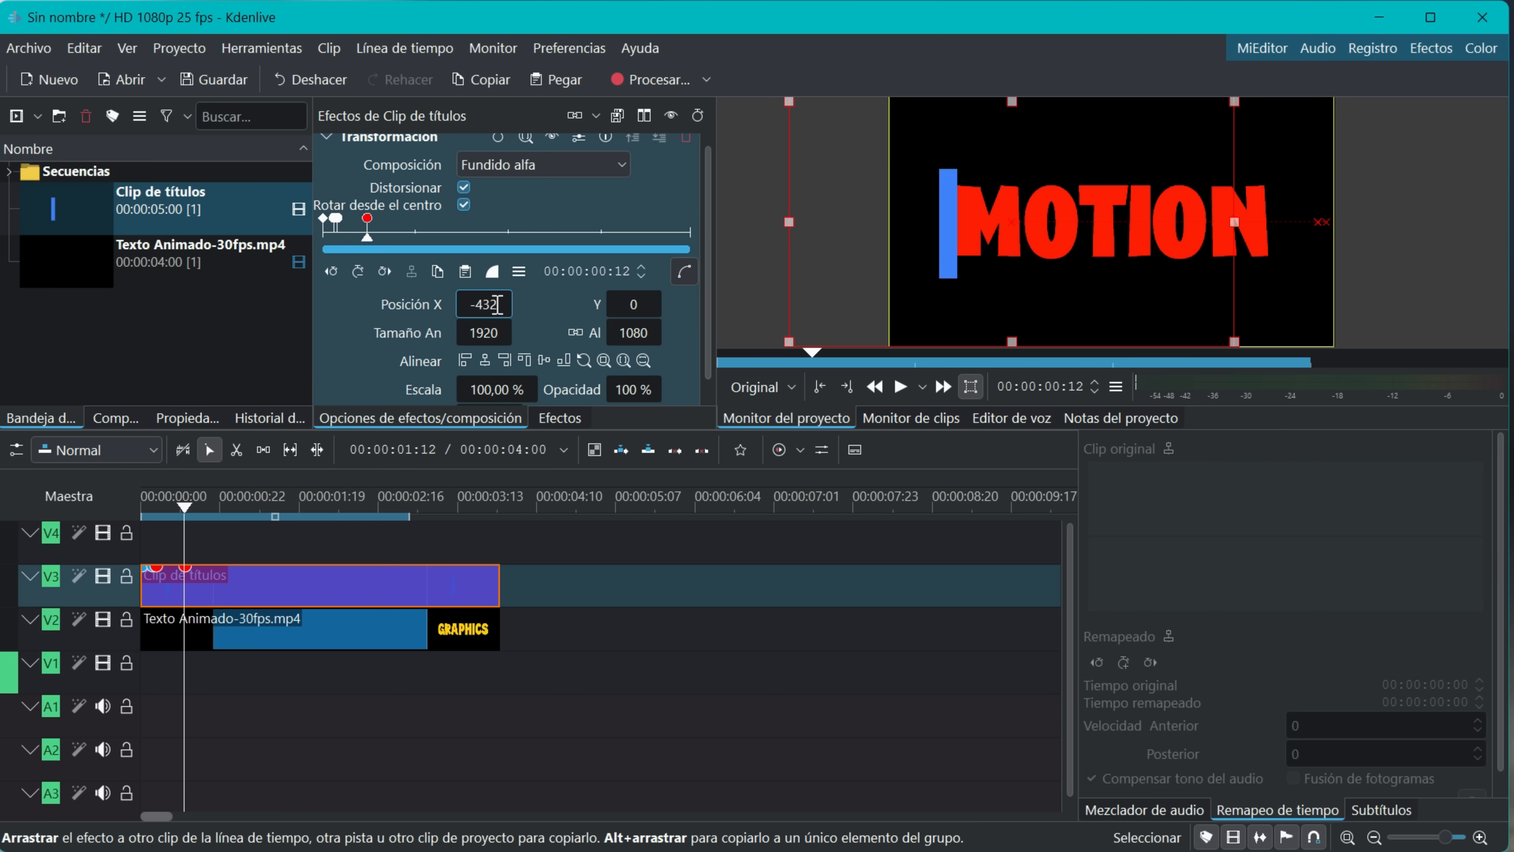
left_click(370, 244)
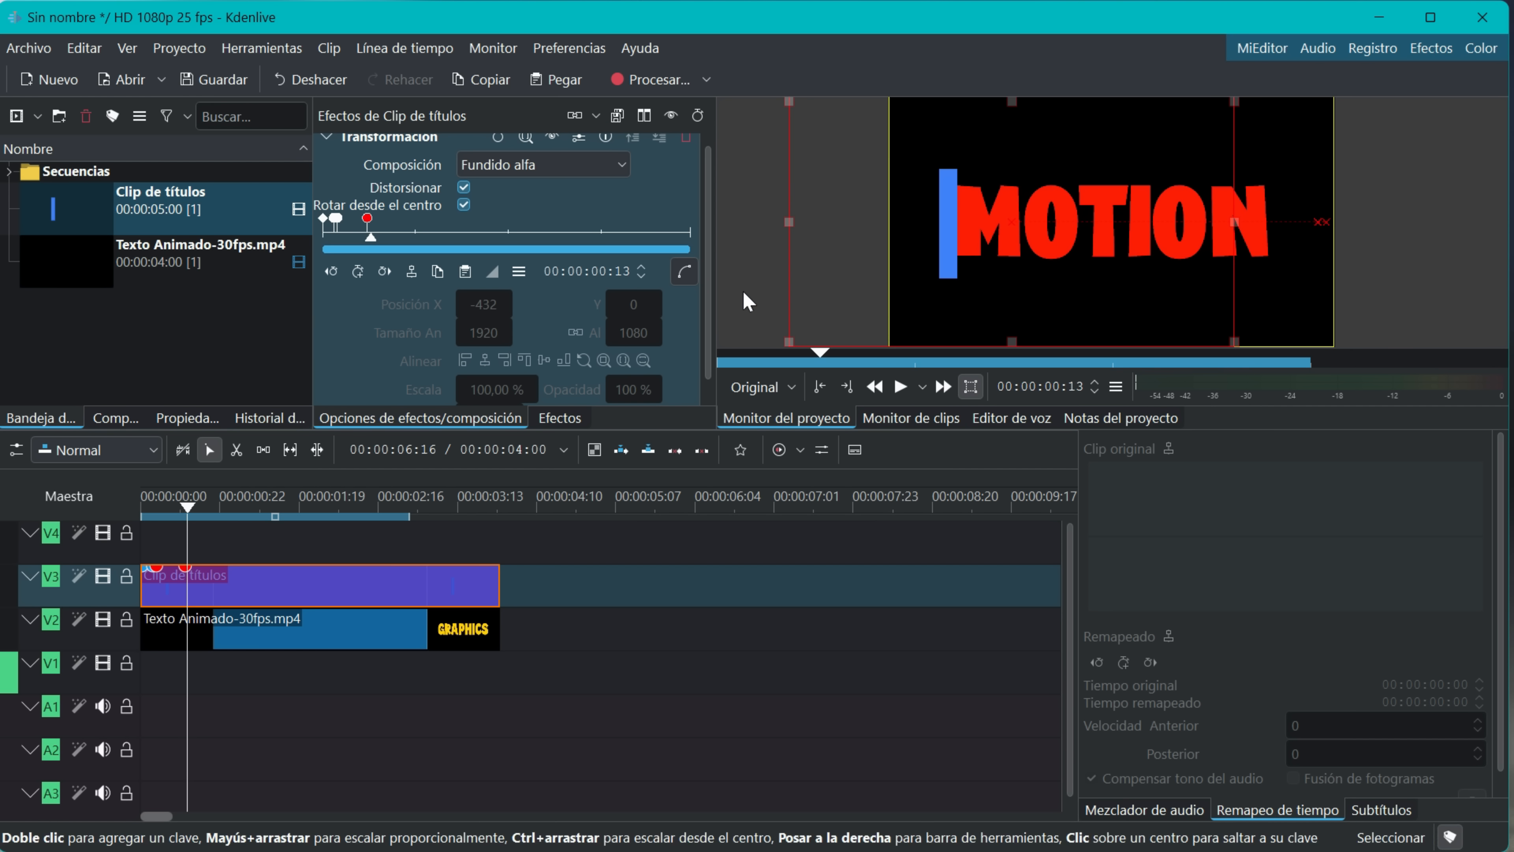
left_click(358, 271)
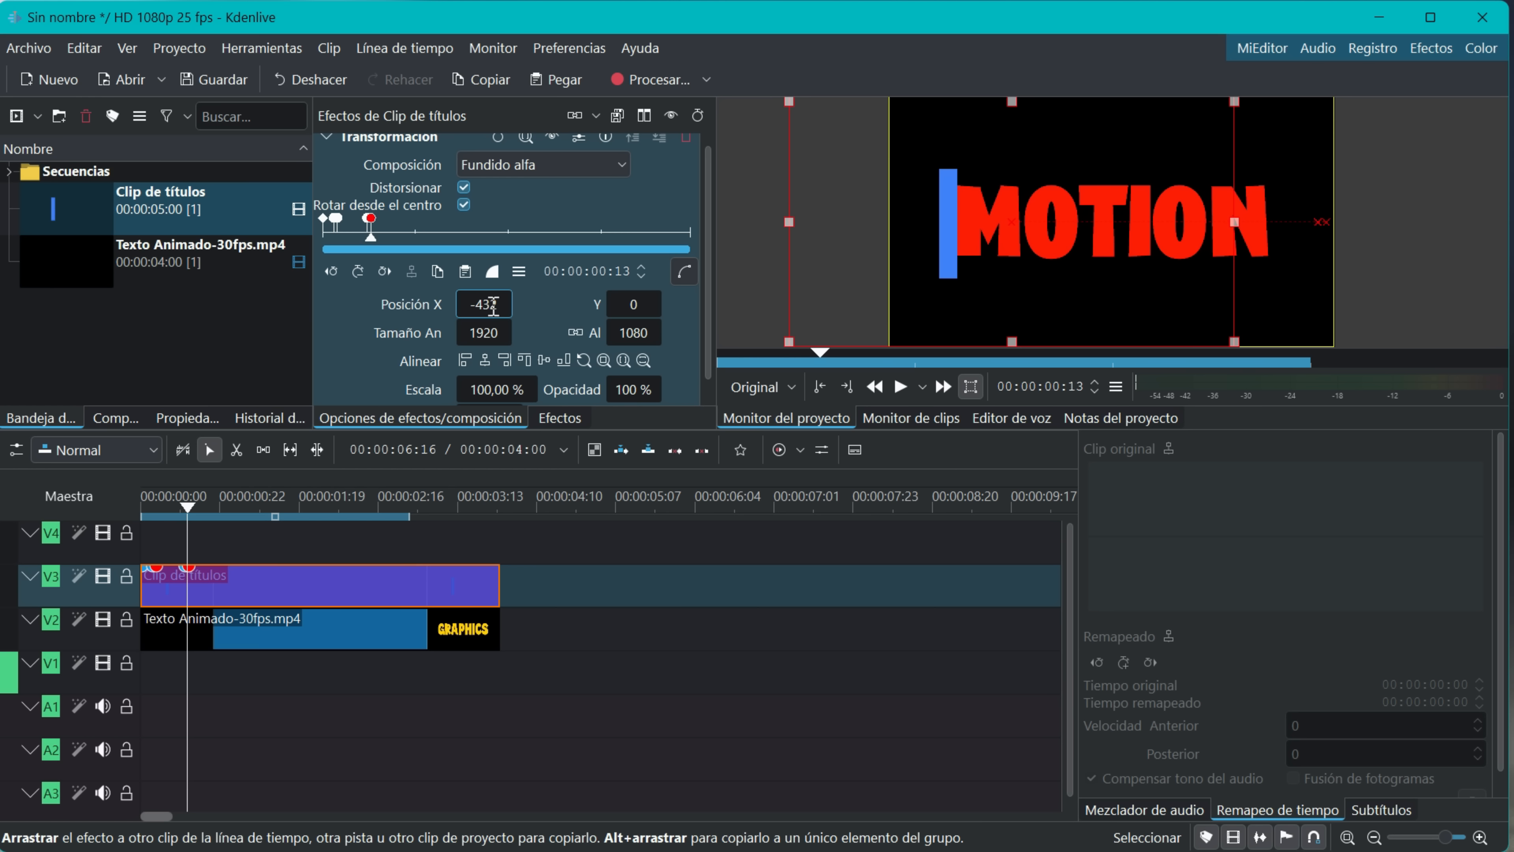
mouse_move(483, 305)
left_mouse_down()
mouse_move(502, 308)
mouse_move(458, 303)
left_mouse_up()
type("23")
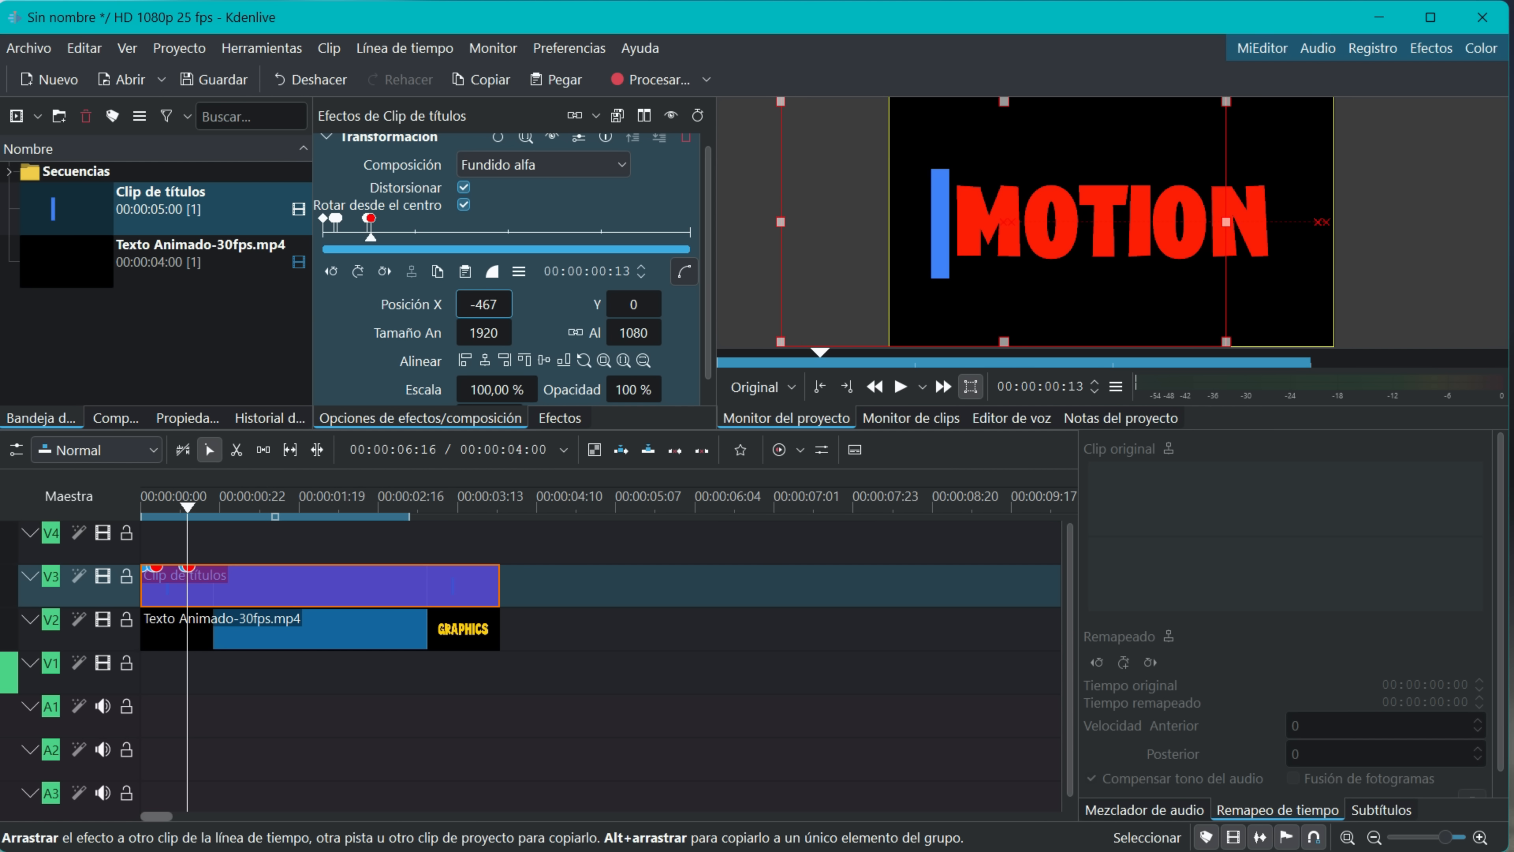
Play the animation onward and add a keyframe at 00:00:03:00 that holds the bar's position
key("space")
scroll(557, 614, "up", 1)
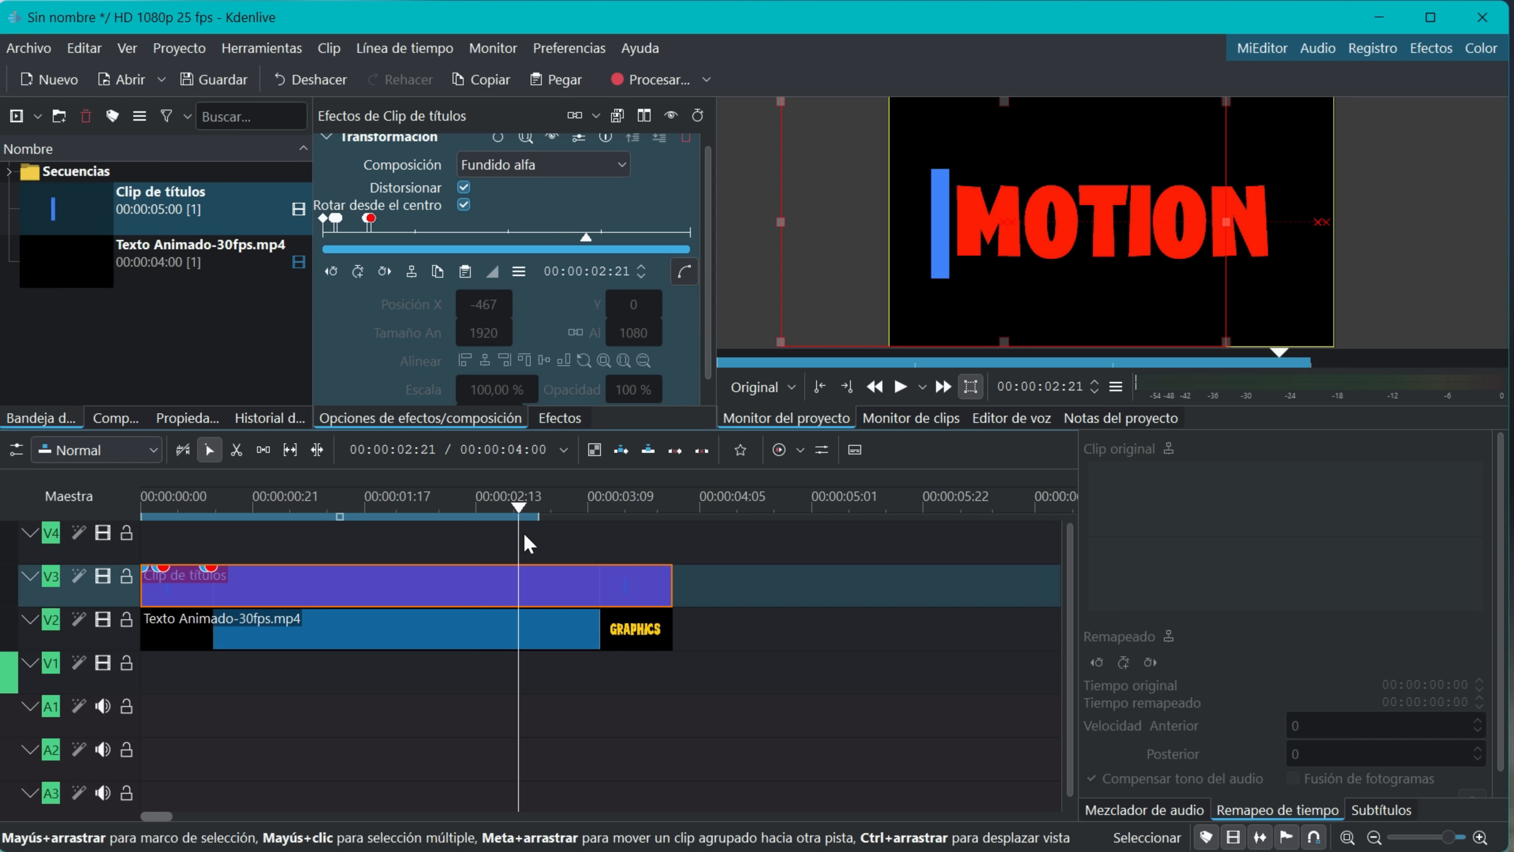
left_click(357, 271)
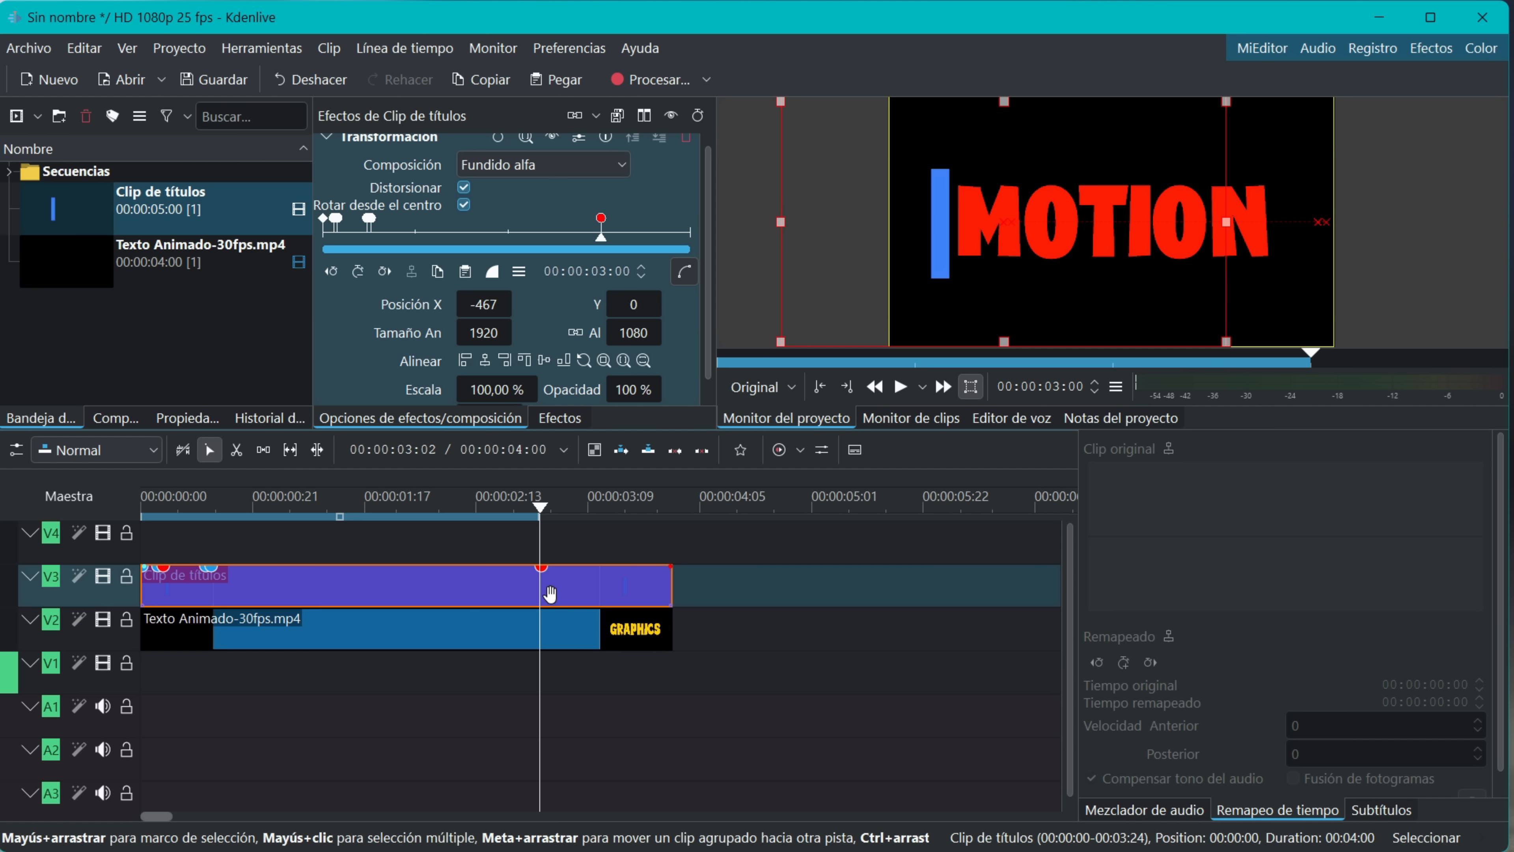
Add a keyframe at 00:00:03:01 and set the bar's X position there to -287
left_click(545, 496)
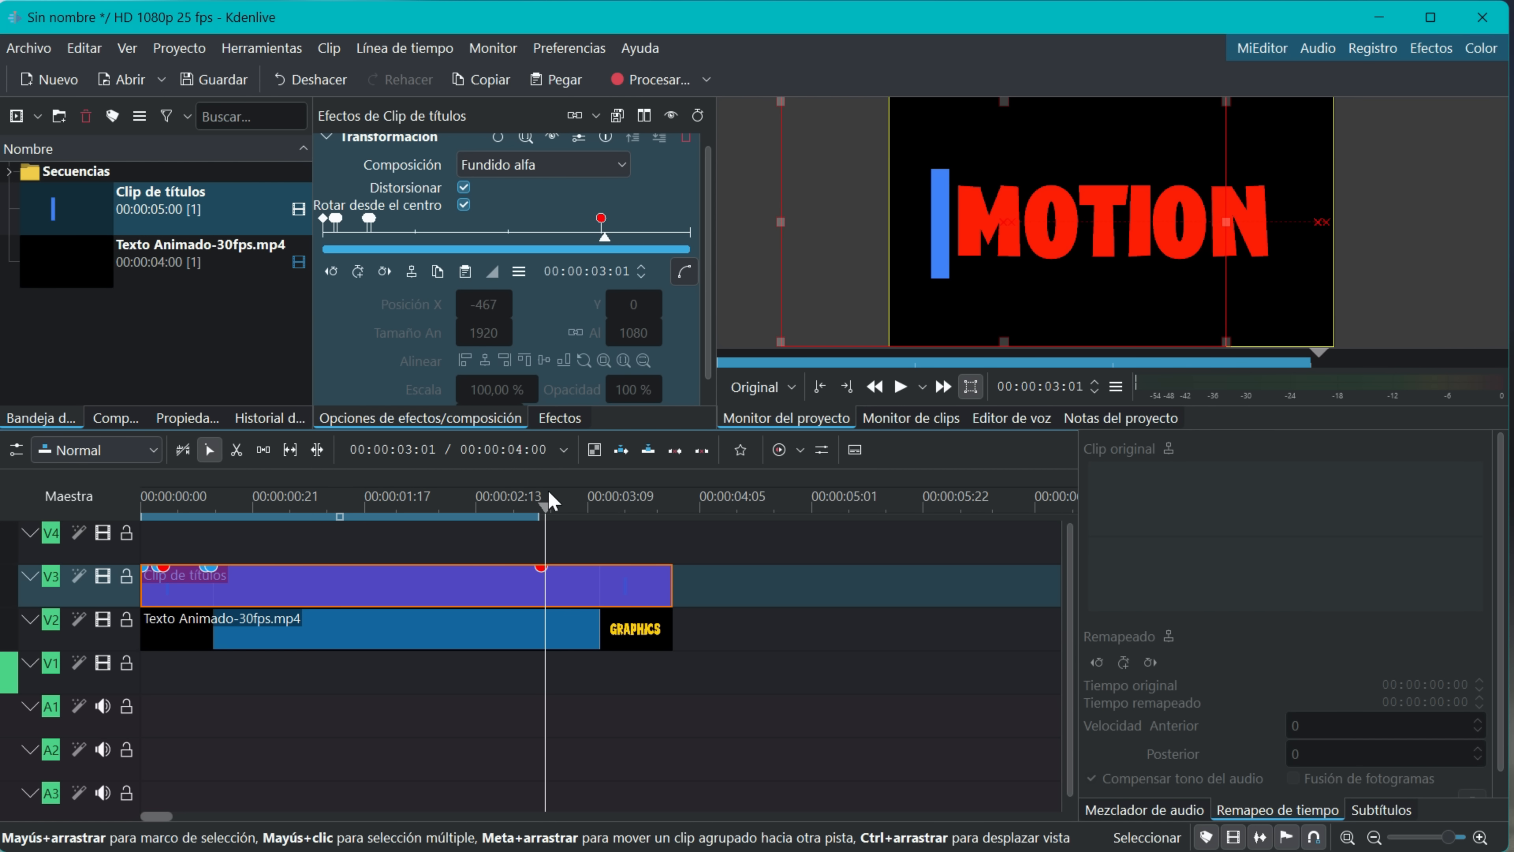
left_click(543, 508)
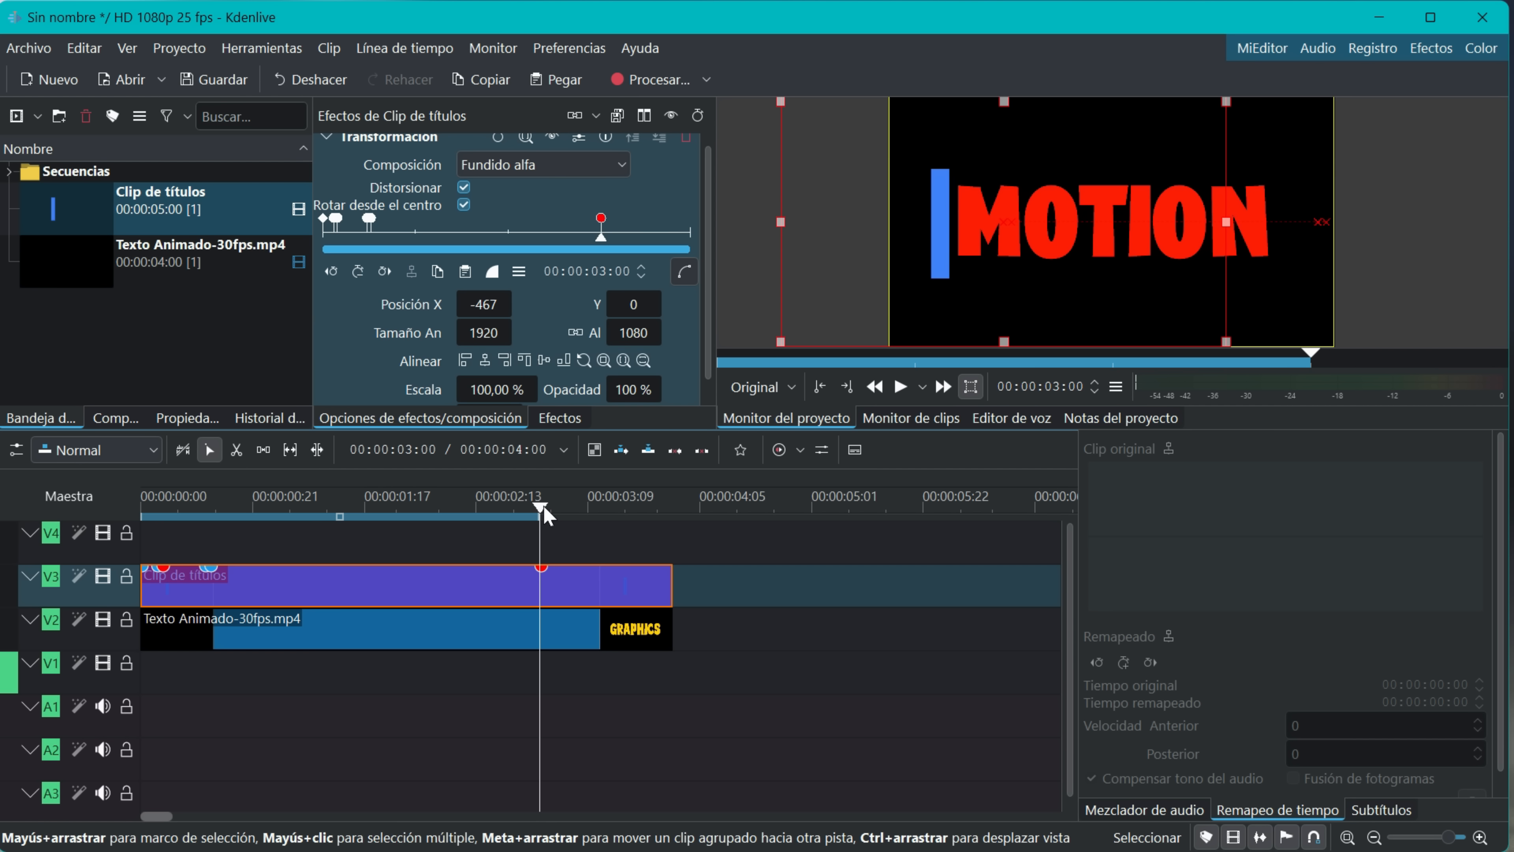
scroll(543, 508, "up", 1)
left_click(682, 508)
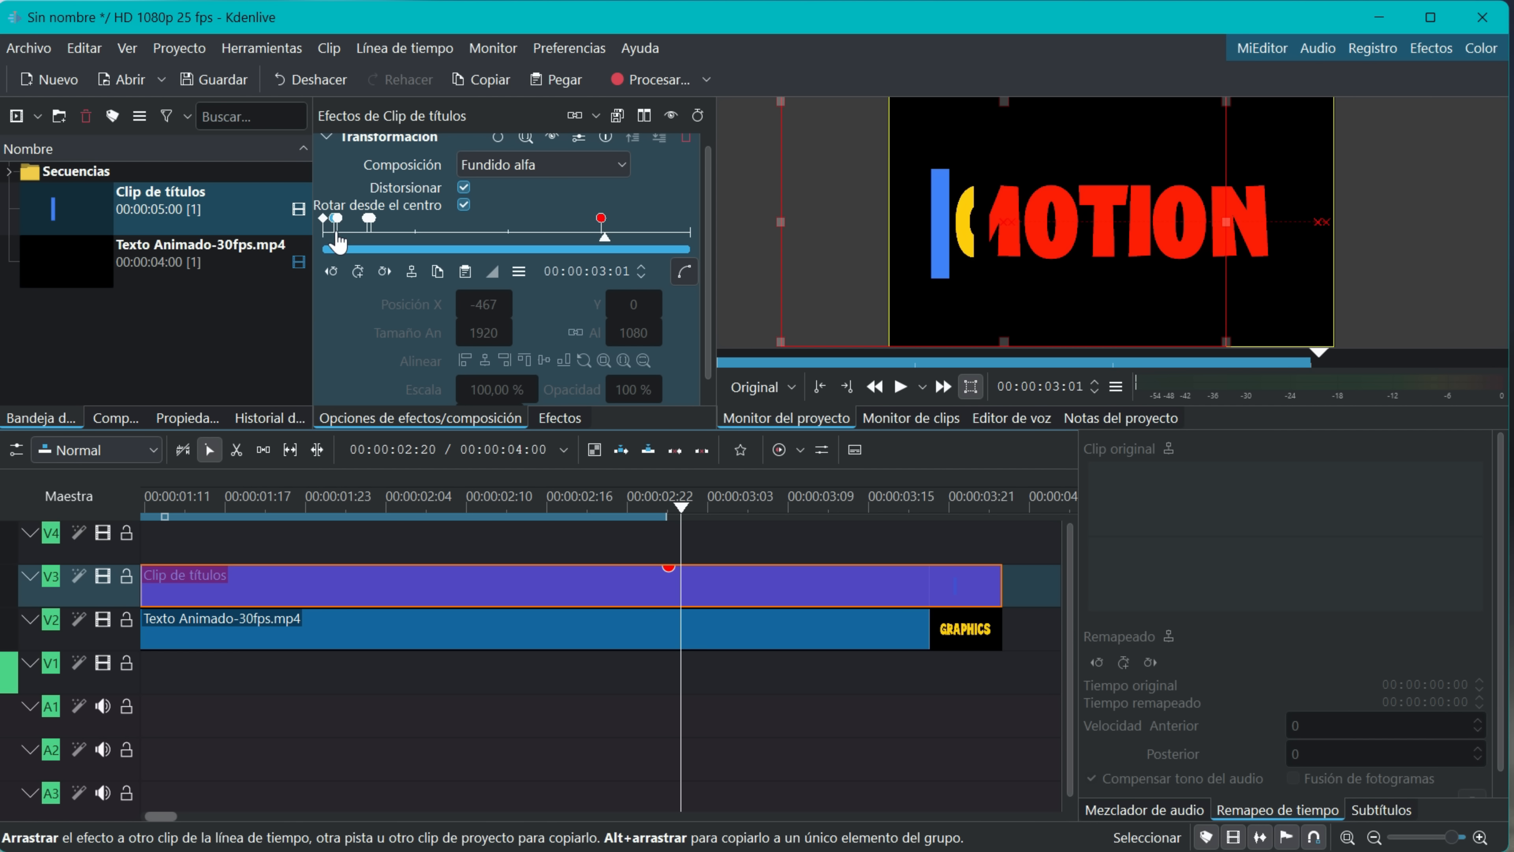
left_click(358, 272)
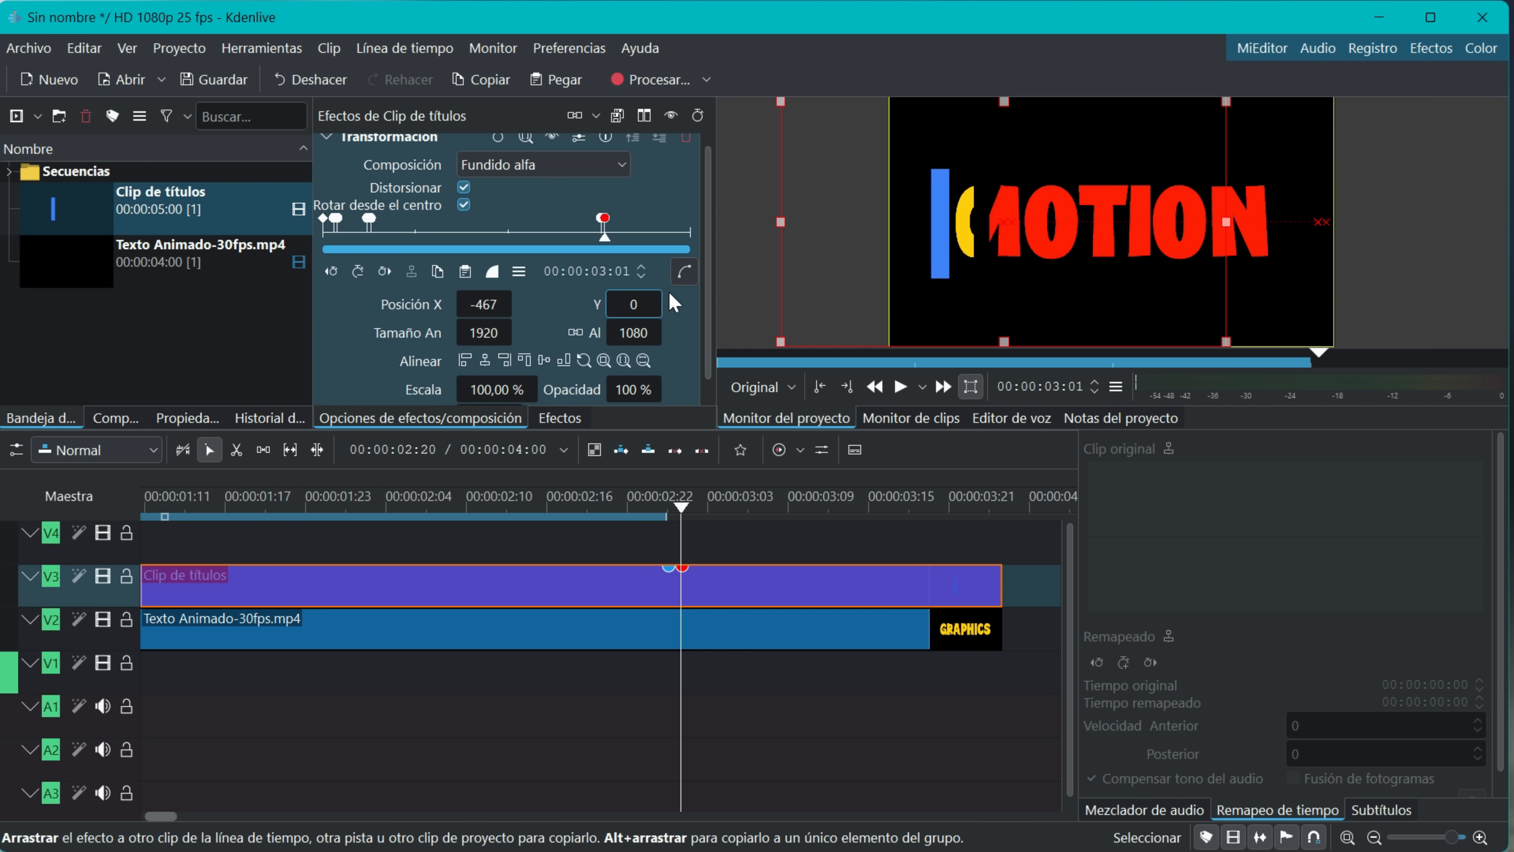
left_click_drag(480, 305, 586, 306)
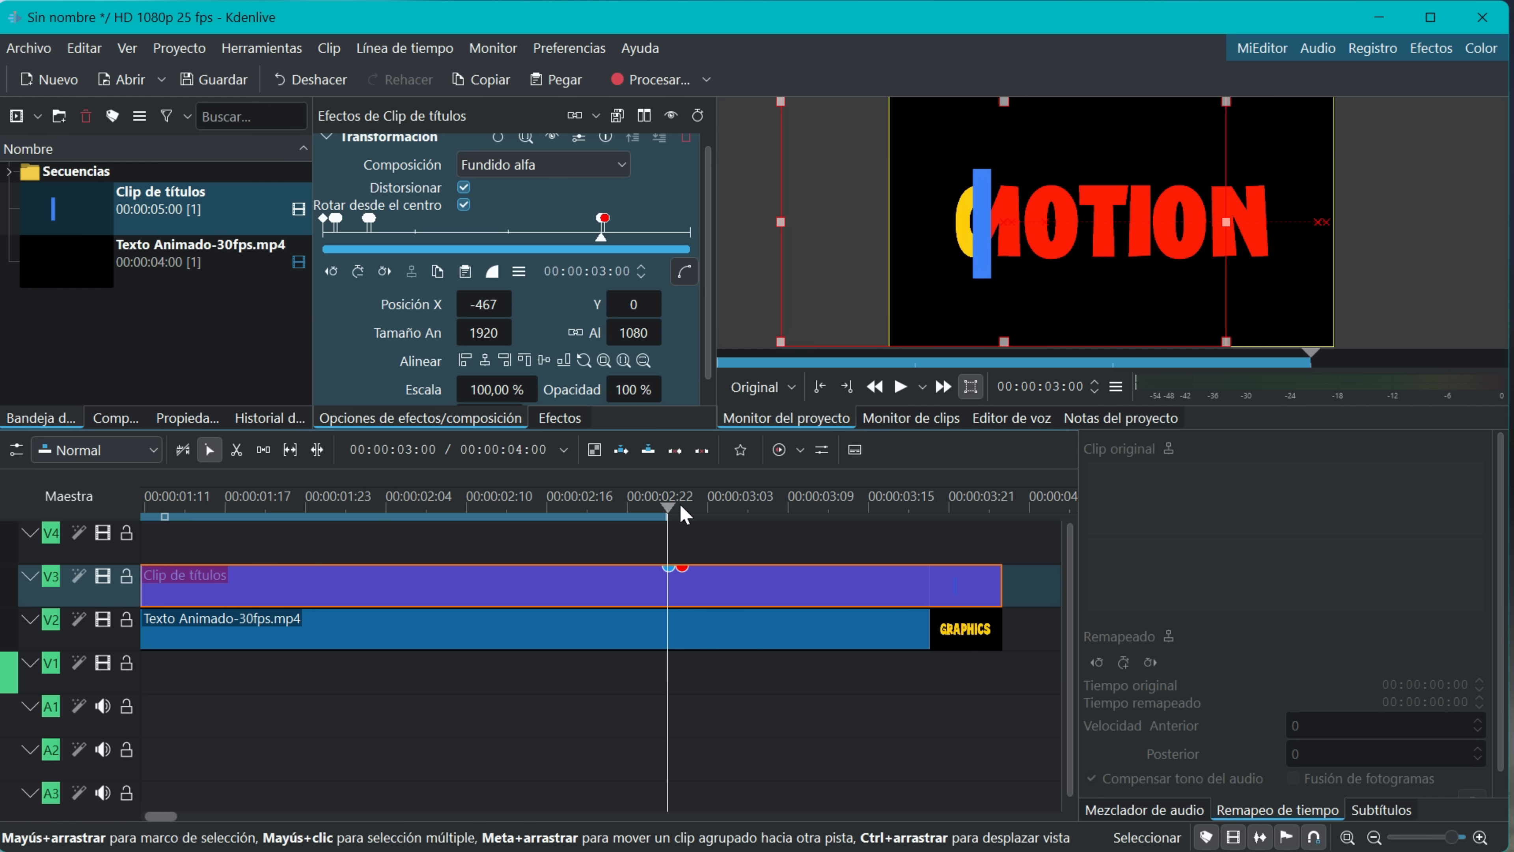
Add keyframes that move the bar to X position 981 at 00:00:03:08 and 1029 at 00:00:03:10
left_click_drag(688, 514, 785, 528)
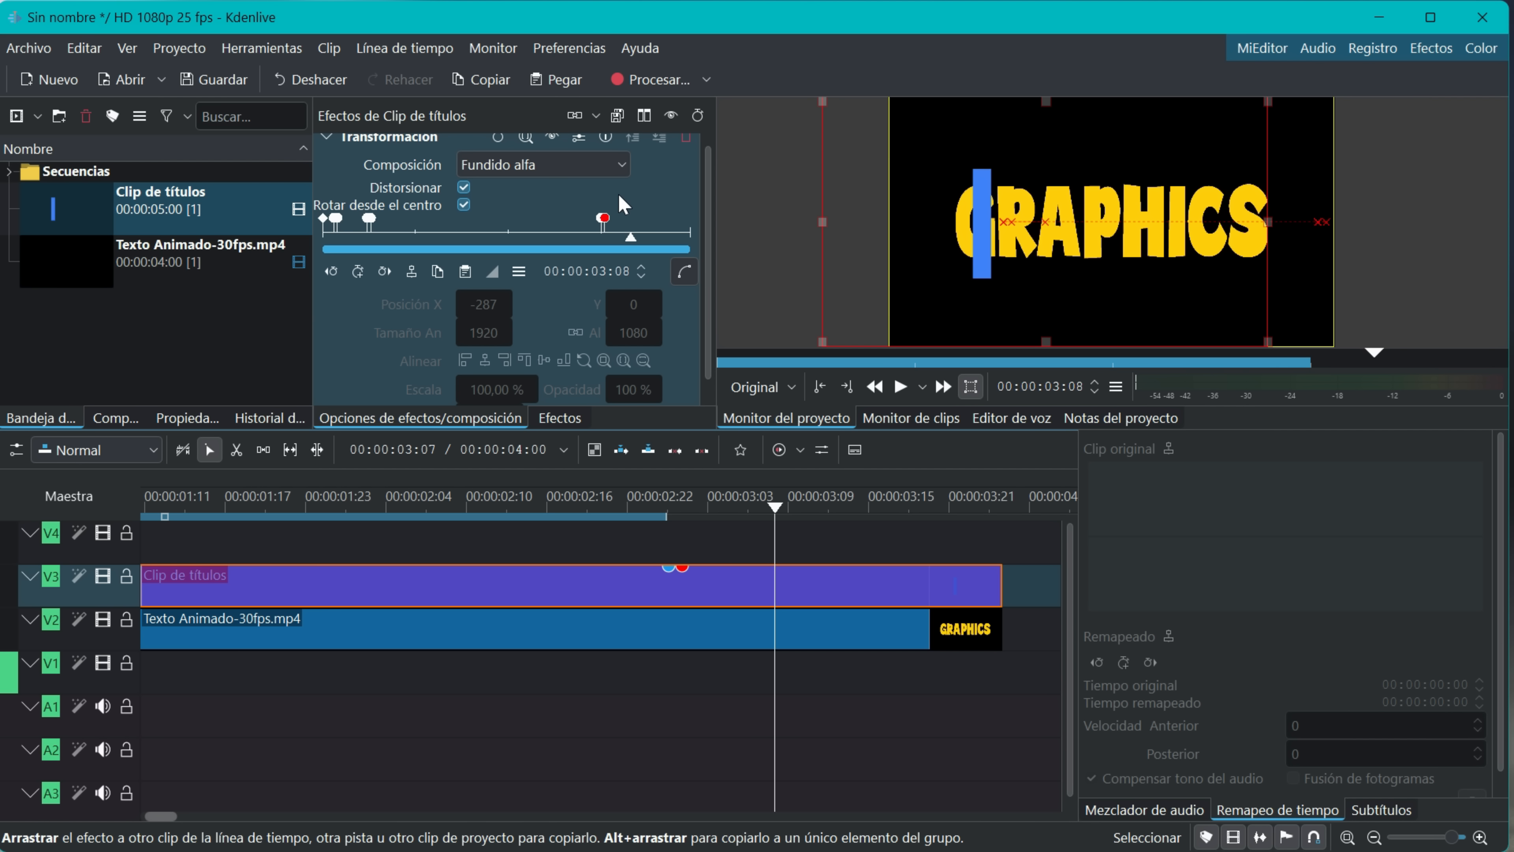
left_click(359, 272)
left_click_drag(480, 304, 570, 304)
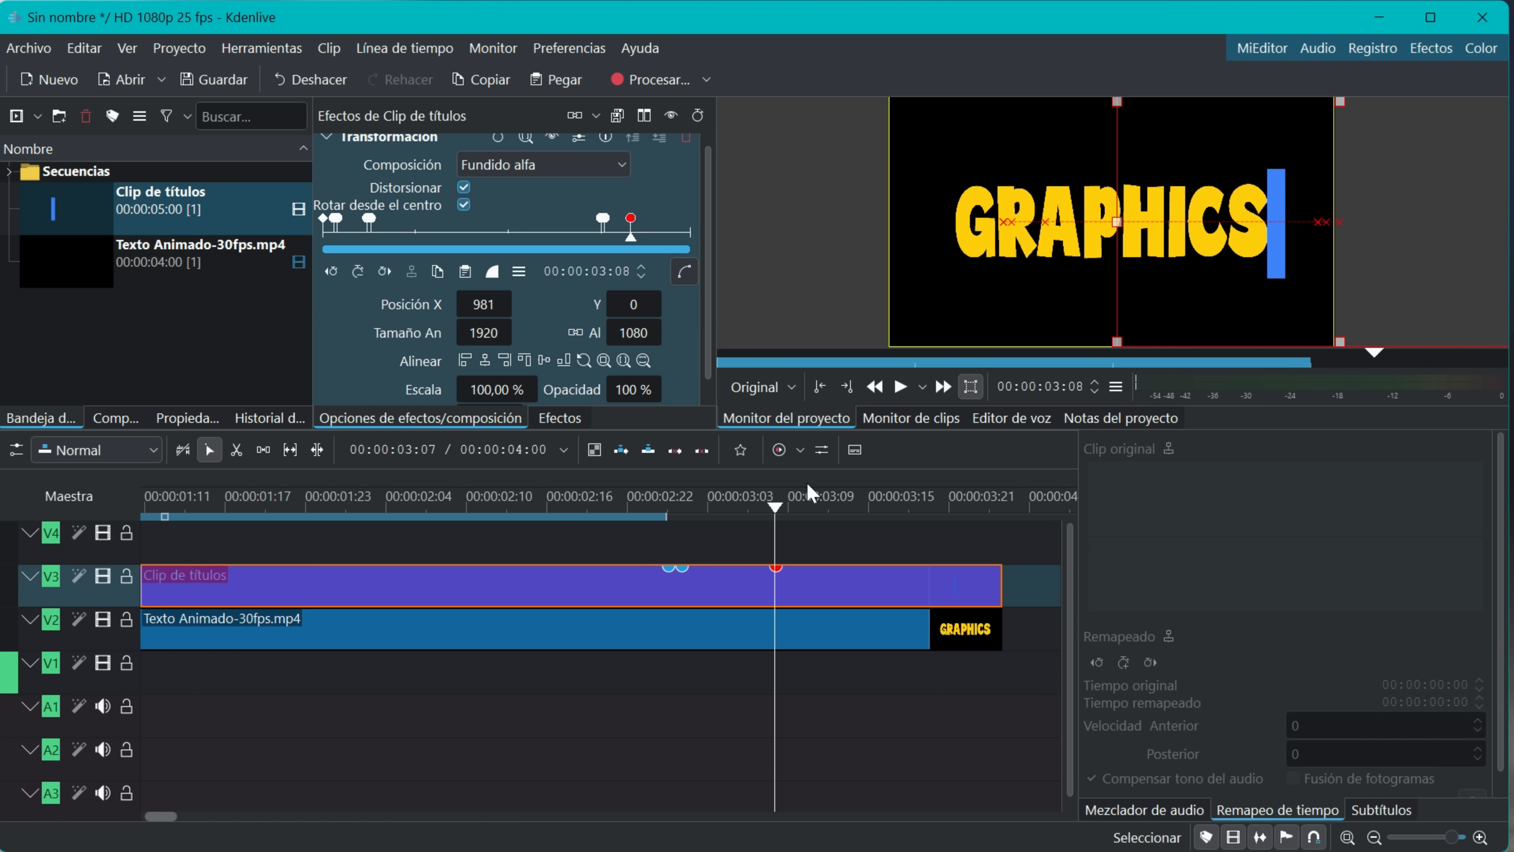
left_click_drag(781, 514, 802, 517)
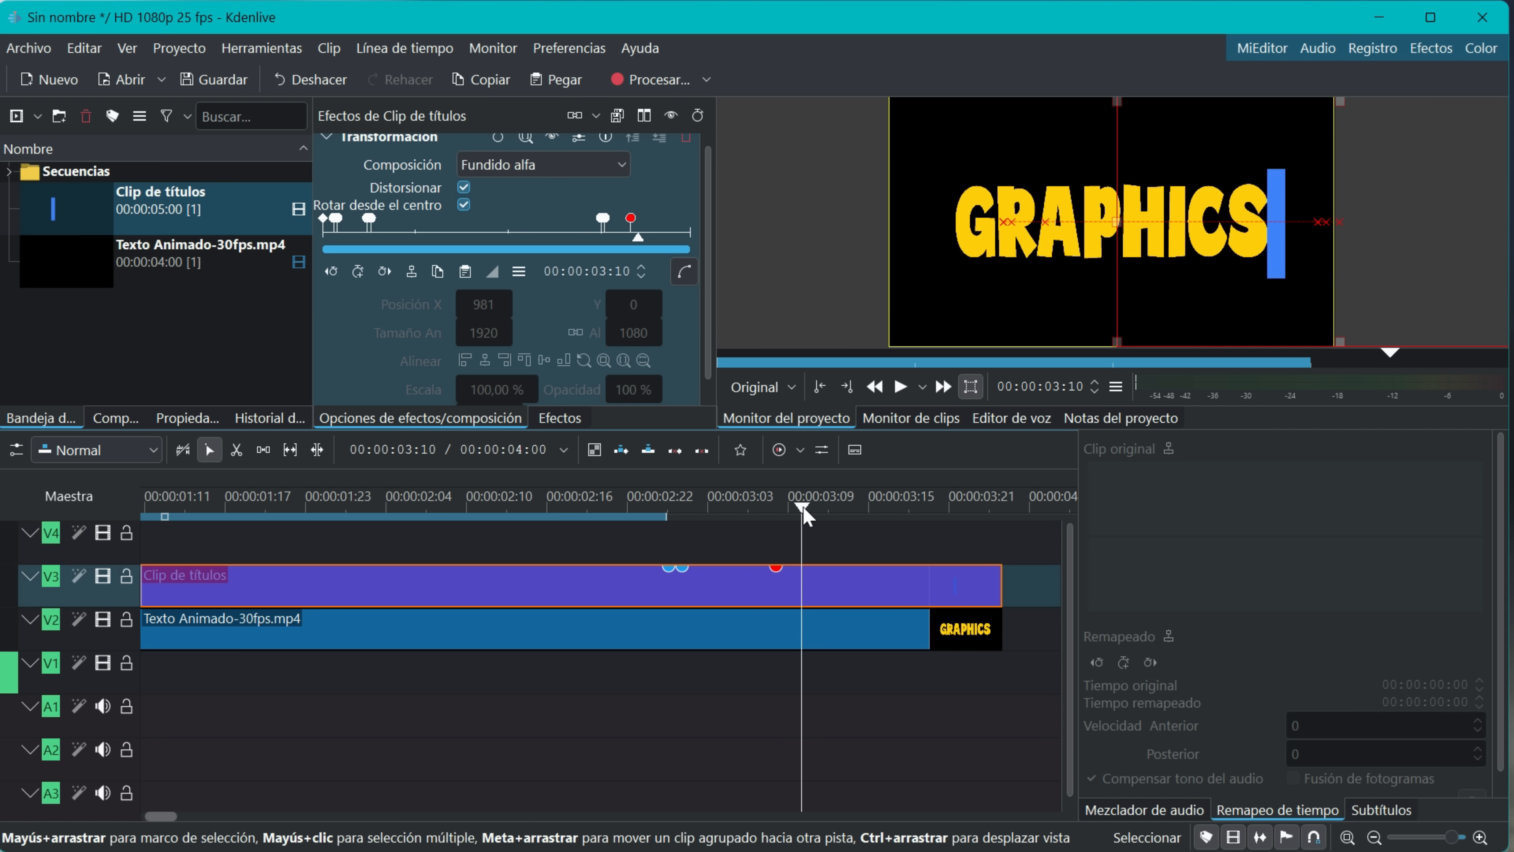
left_click(358, 273)
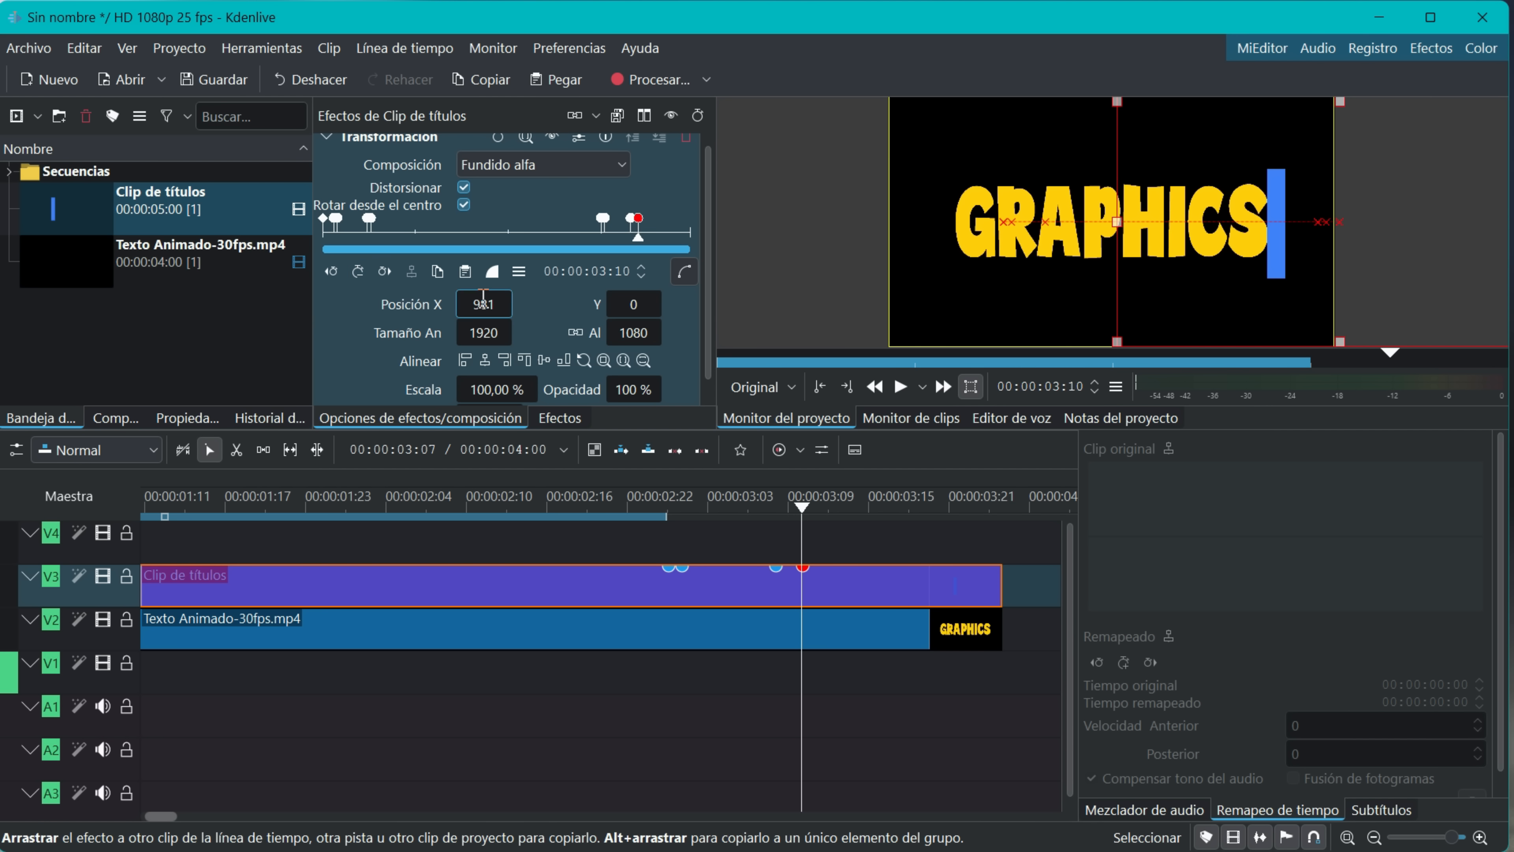
left_click_drag(486, 299, 511, 299)
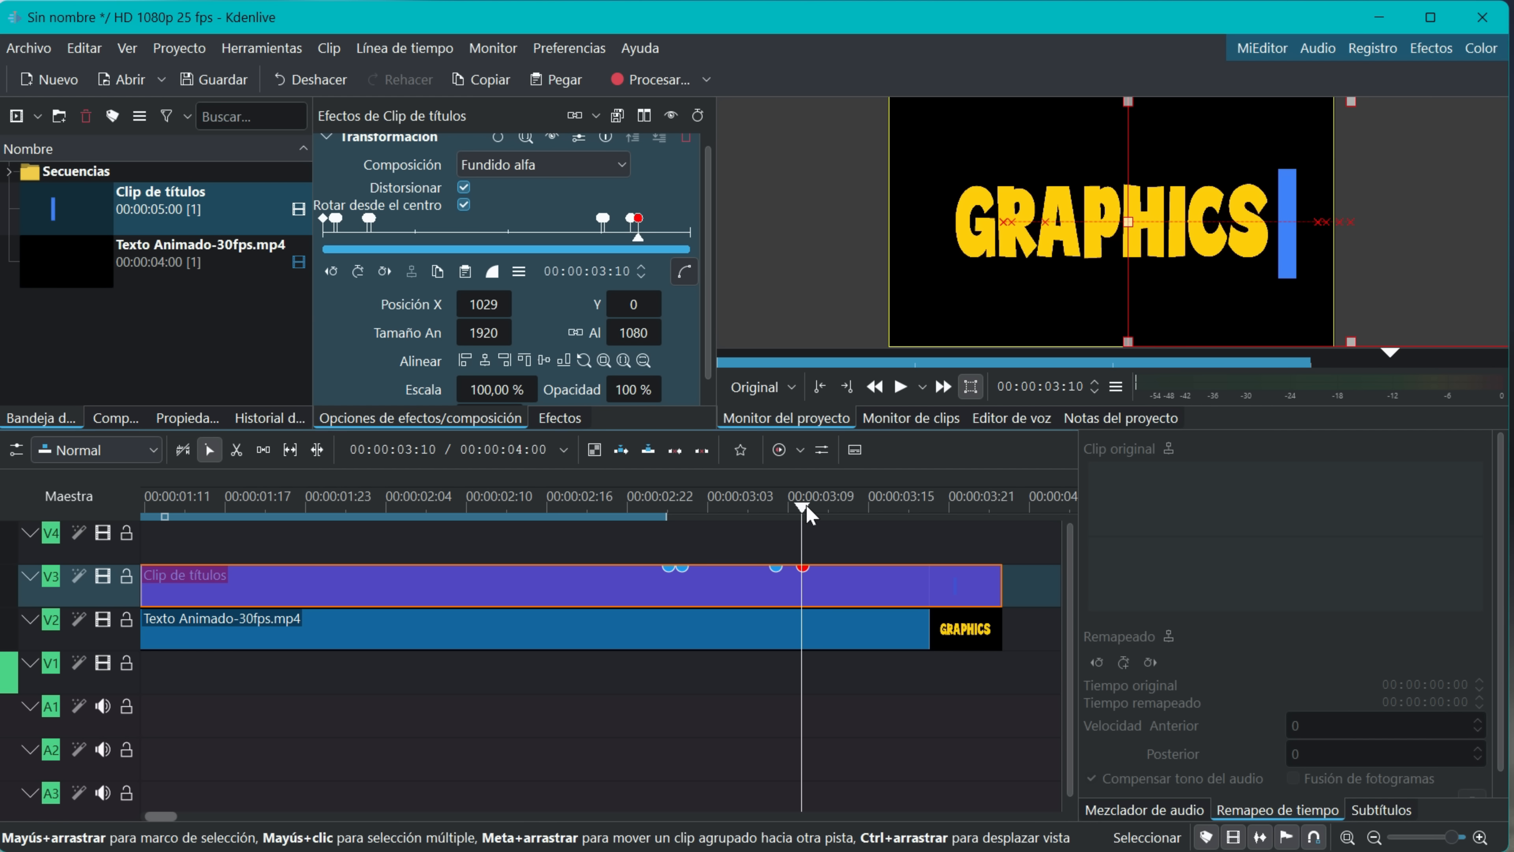
Add a holding keyframe at 00:00:03:11 and one at 00:00:03:14 that collapses the bar to height 1 with Y position 552
left_click(817, 510)
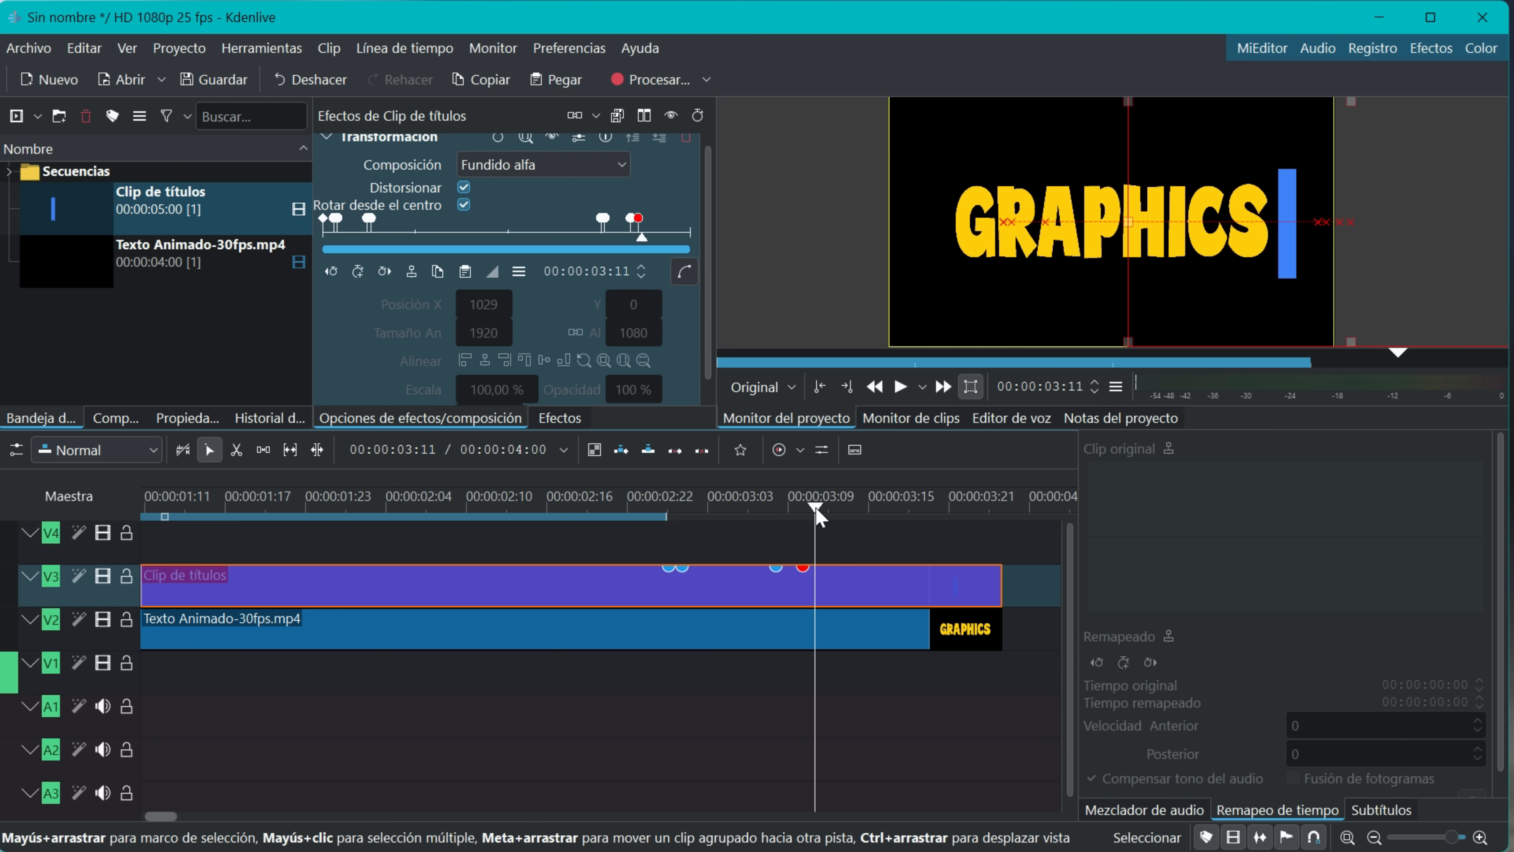
left_click(358, 272)
left_click_drag(832, 512, 857, 513)
left_click(358, 272)
left_click_drag(639, 337, 687, 392)
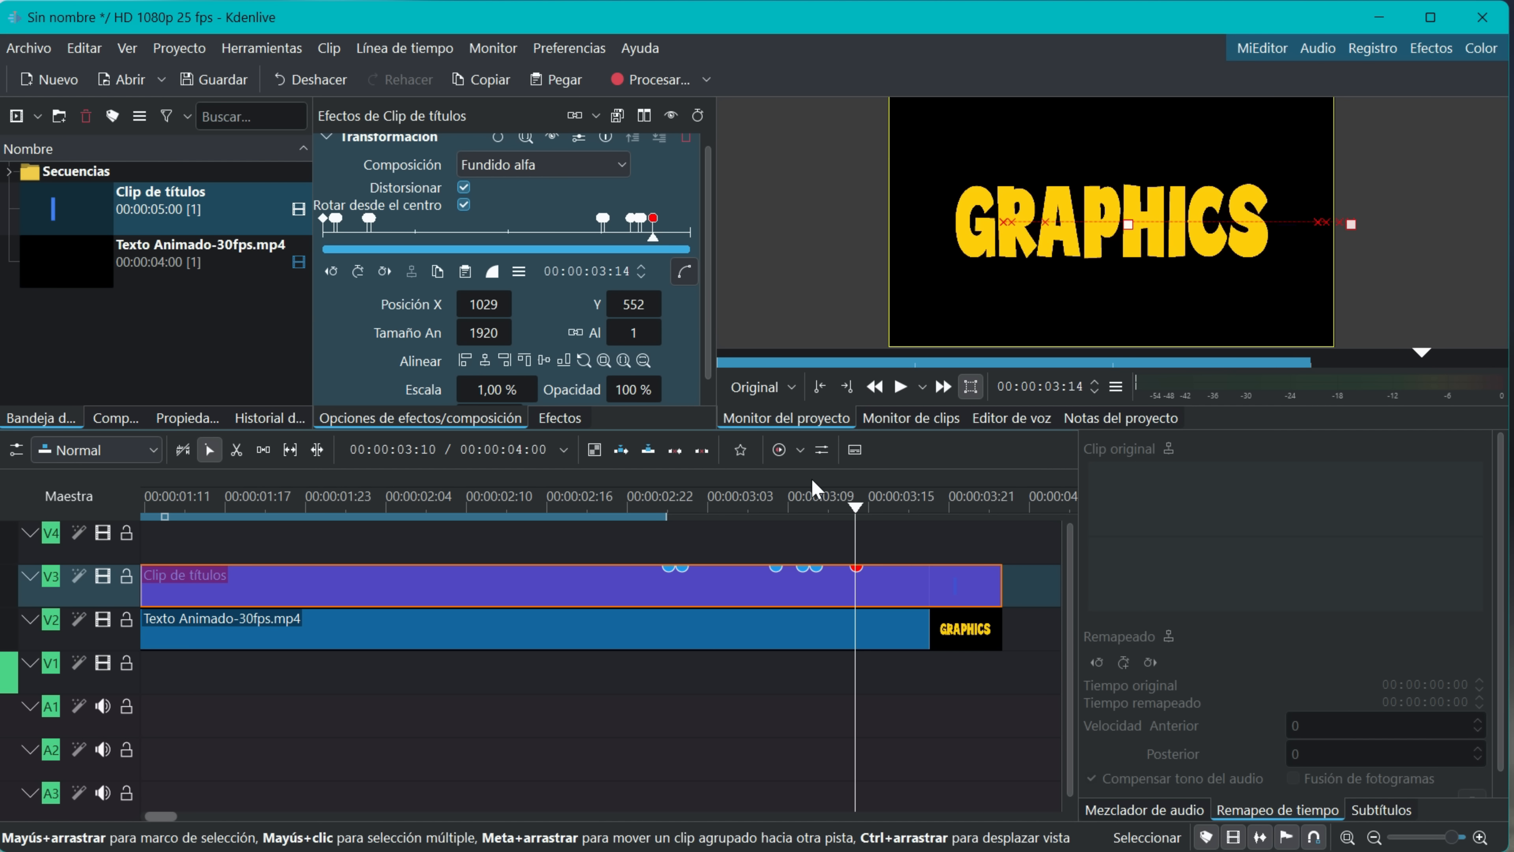
Play the finished bar and text animation from the beginning of the timeline
key("Home")
left_click(161, 544)
key("Home")
key("space")
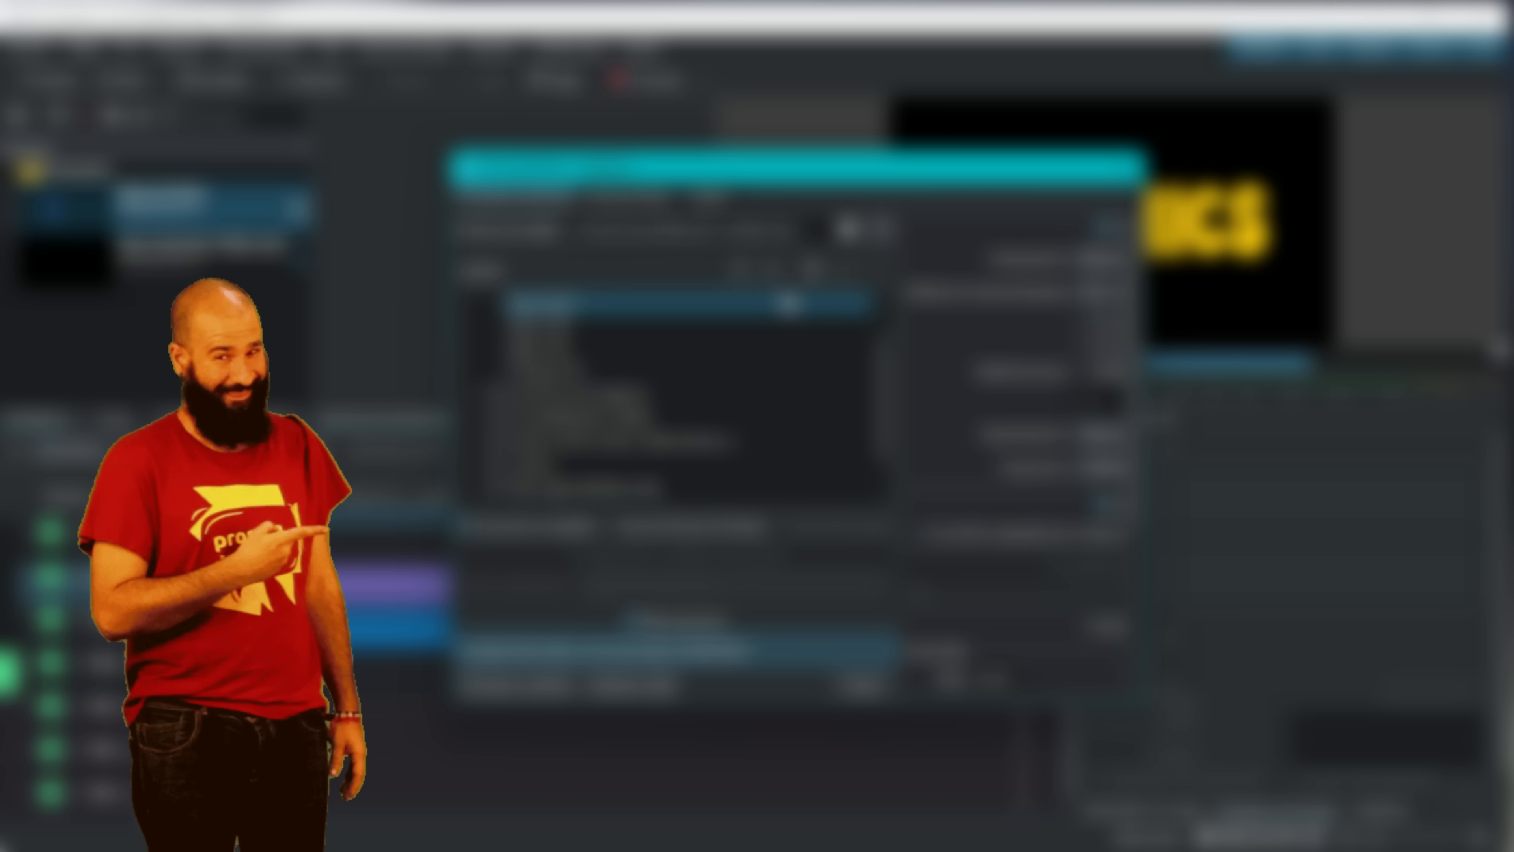
Adjust the render settings and browse the folders for the output file's location
left_click_drag(886, 454, 888, 433)
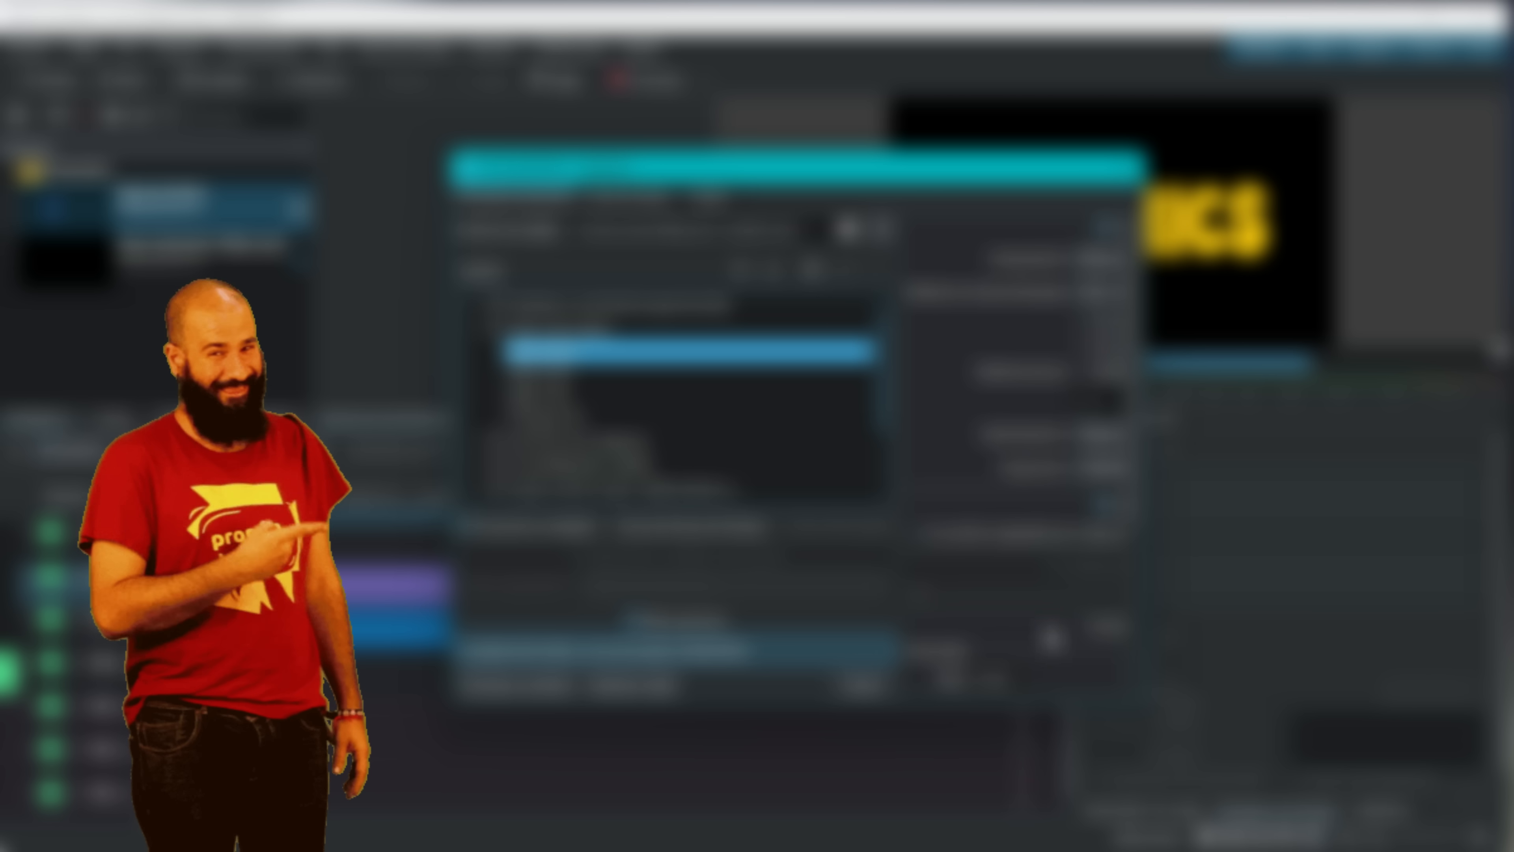
left_click(1104, 504)
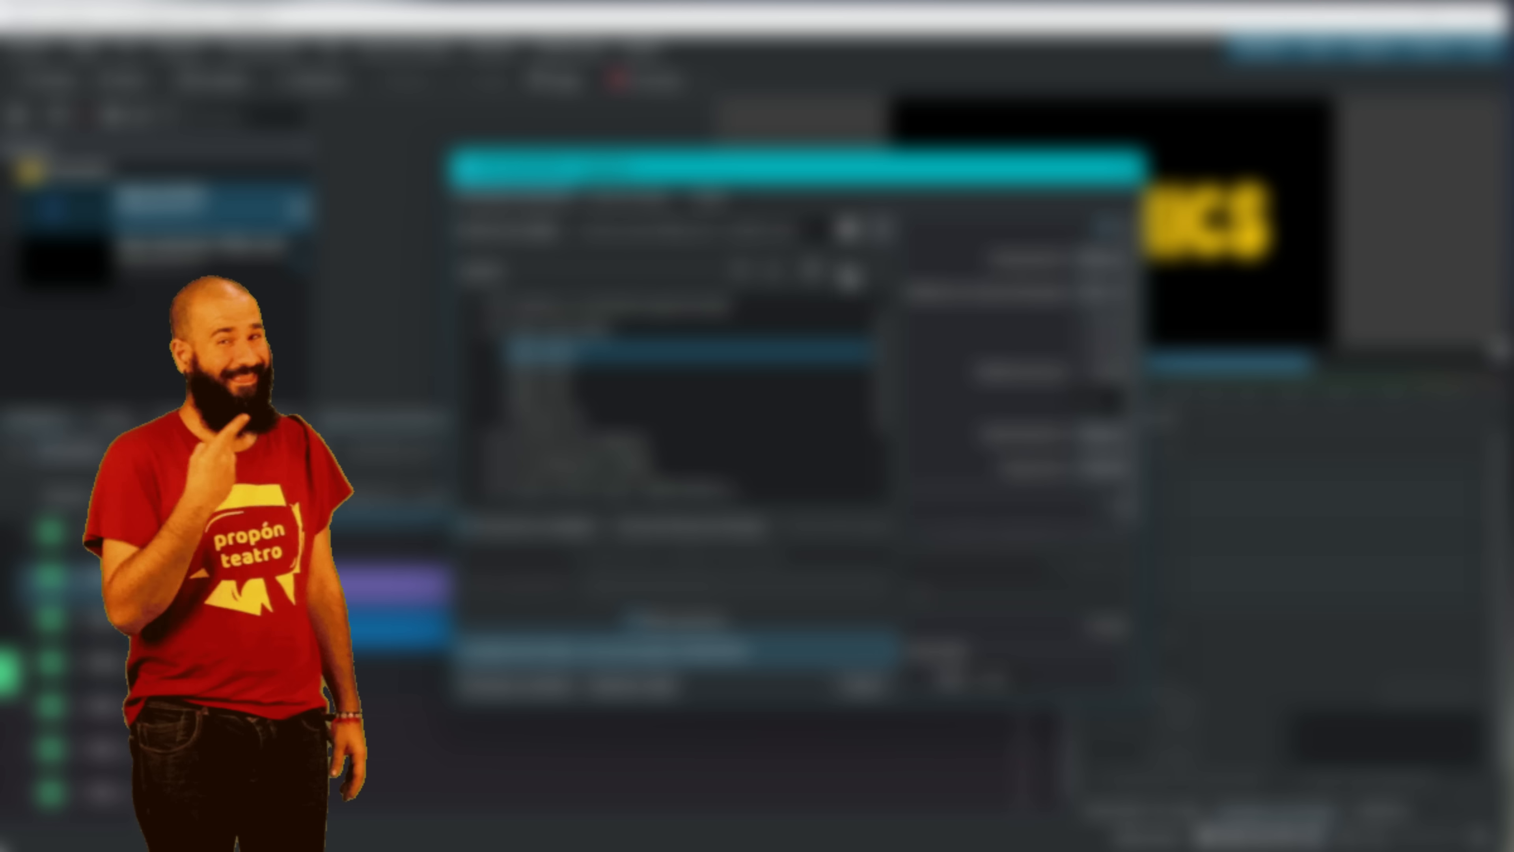
left_click(885, 234)
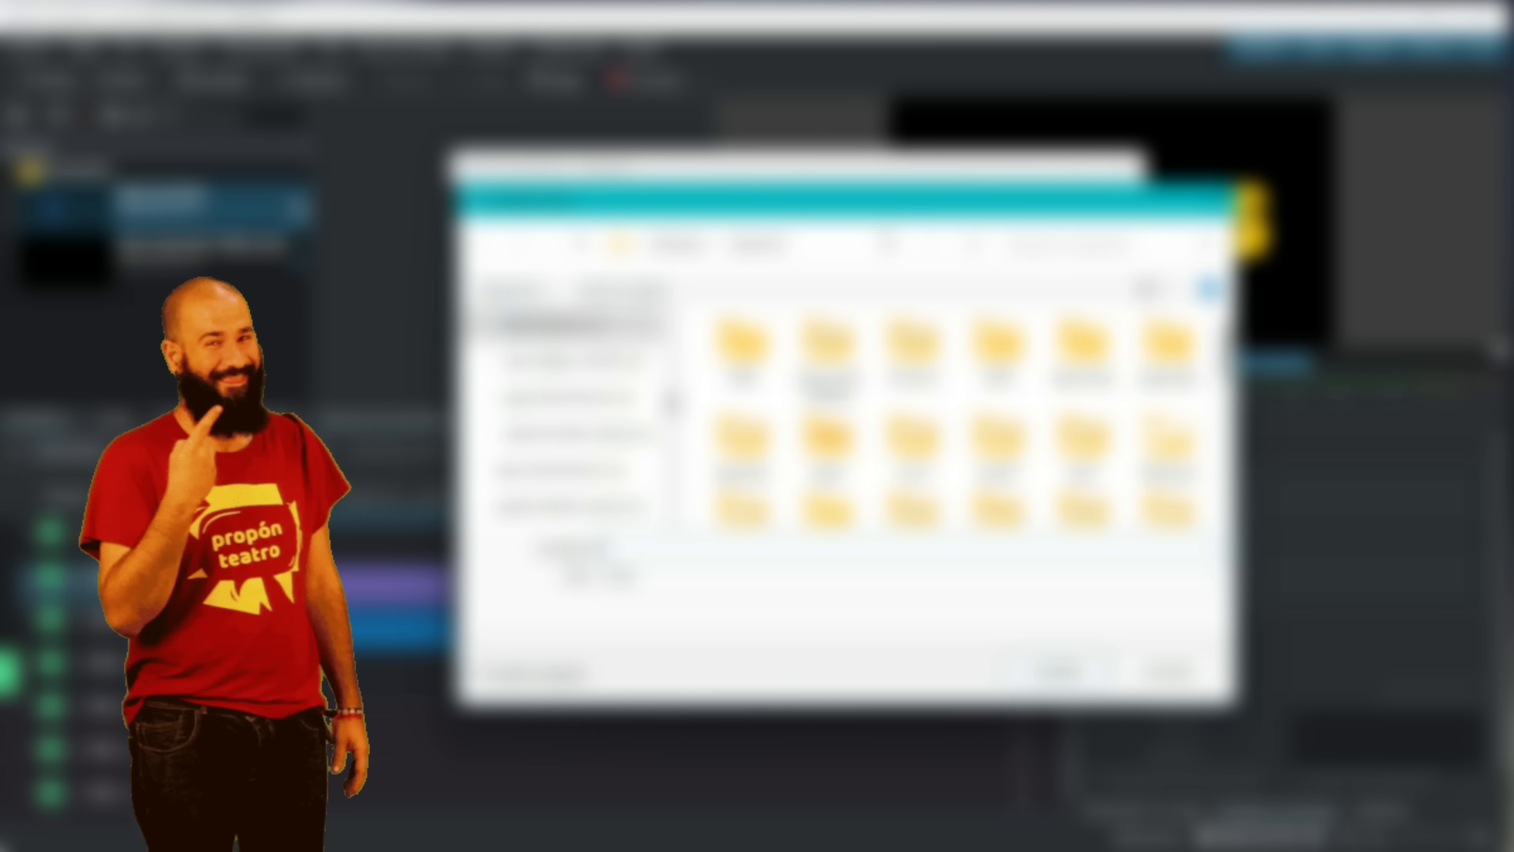
scroll(626, 468, "up", 1)
left_click_drag(669, 392, 668, 368)
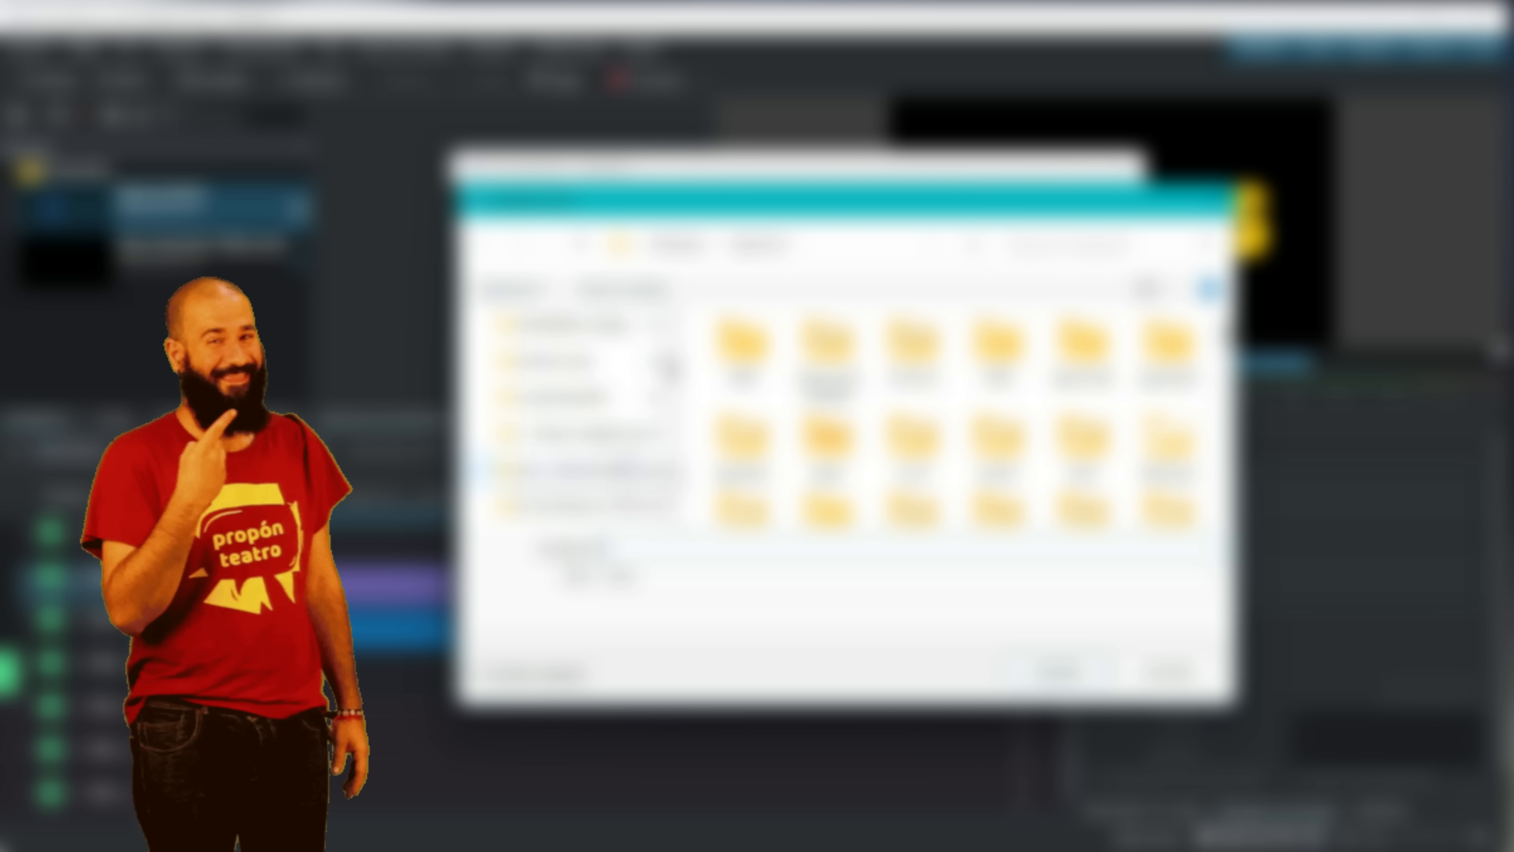